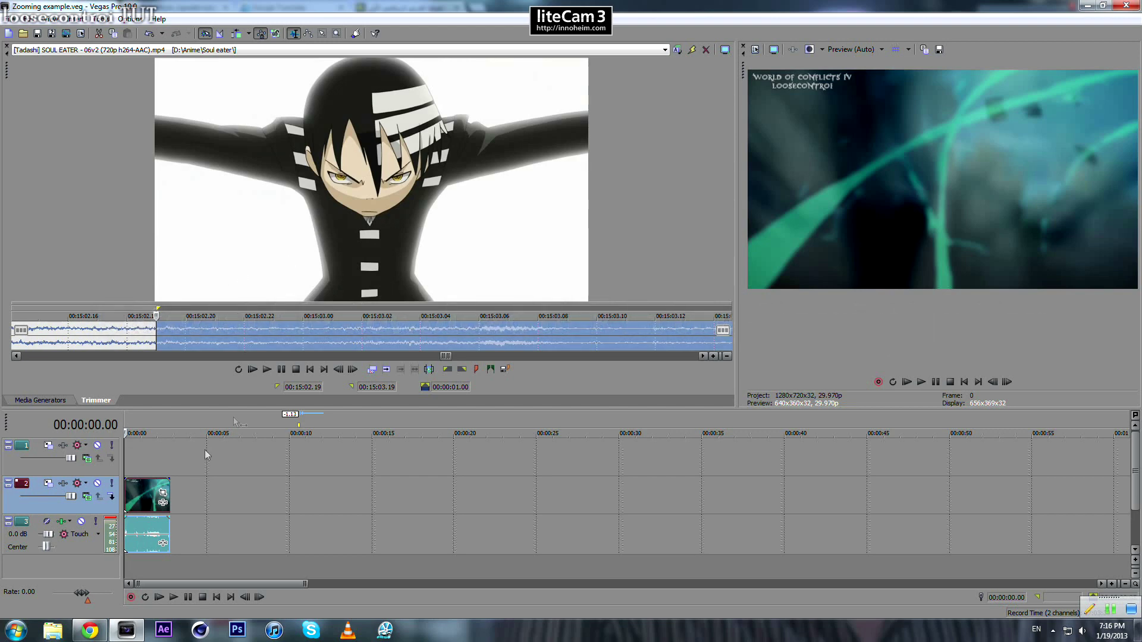
# Enlarge the timeline and play the finished zoom transition example from its start.
pyautogui.scroll(5, 197, 461)
pyautogui.scroll(4, 288, 473)
pyautogui.press('space')
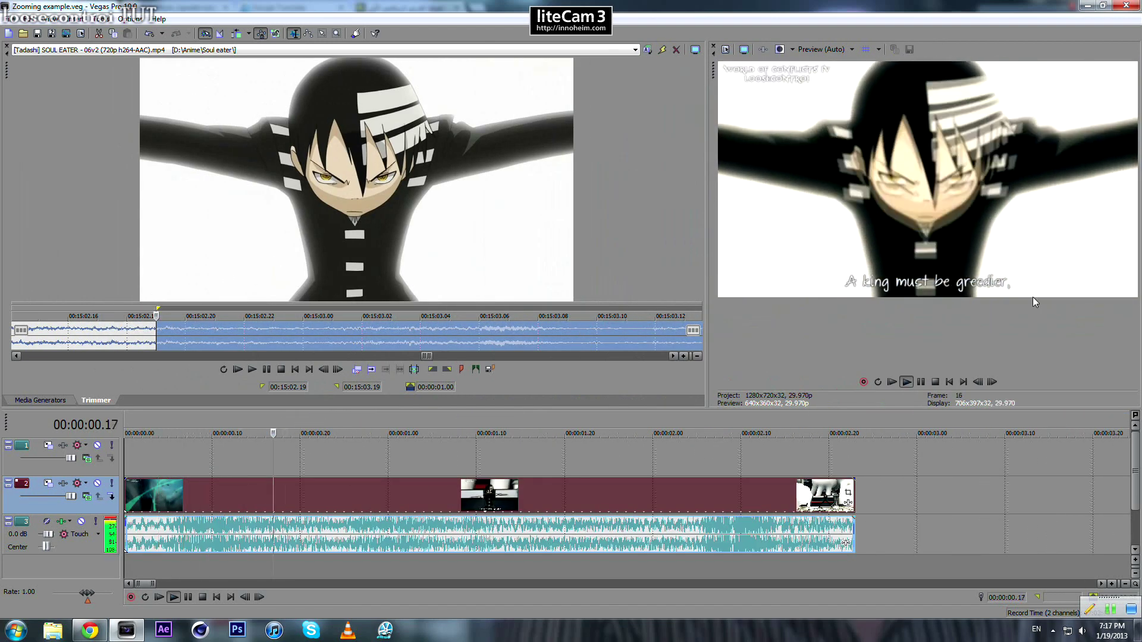
pyautogui.press('space')
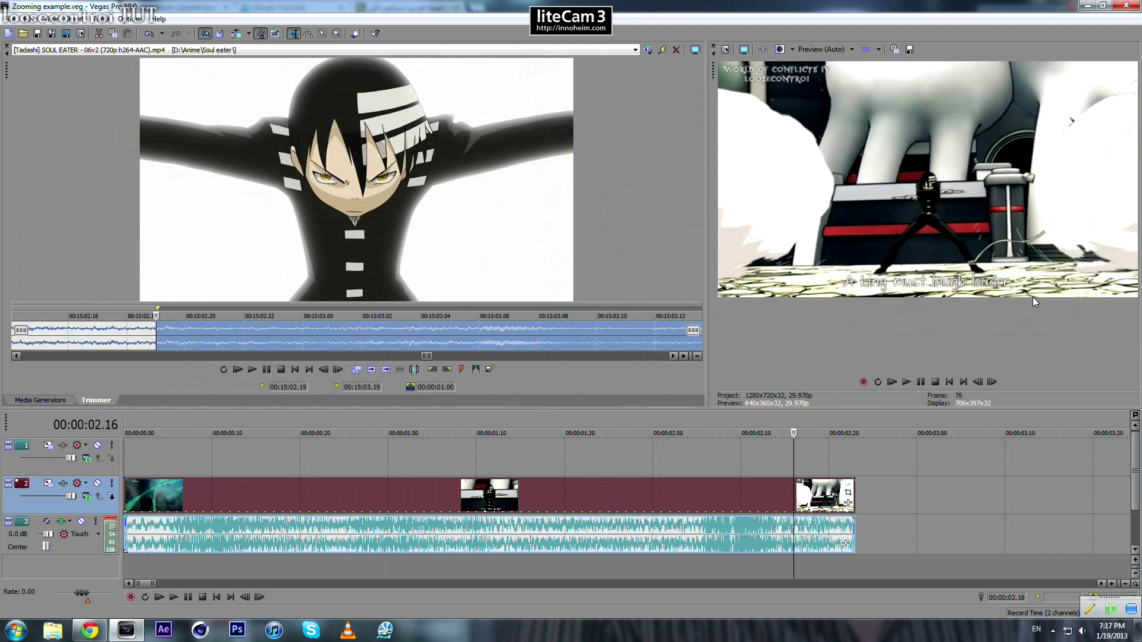
pyautogui.click(168, 499)
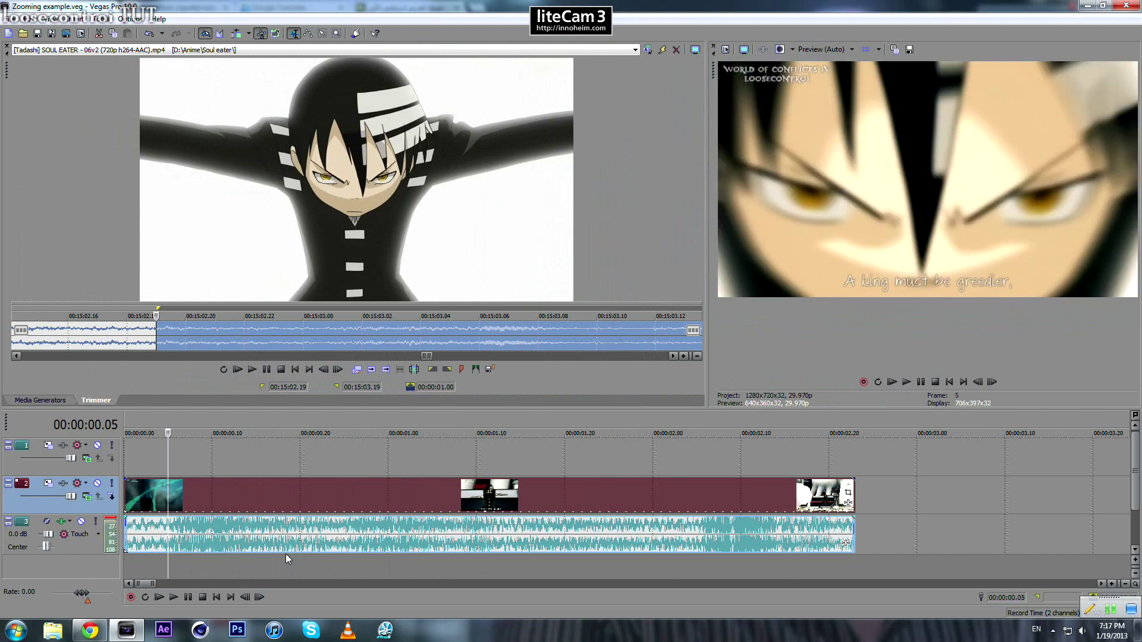
pyautogui.press('Right')
pyautogui.press('space')
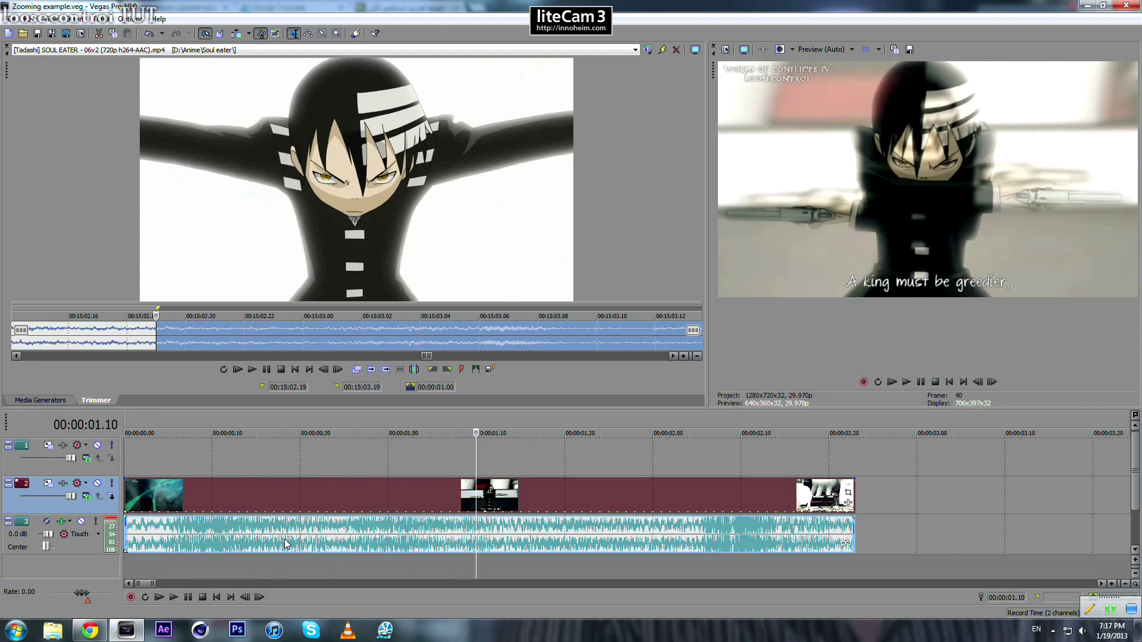
# Step back and forth frame by frame through the example's zoom transition between 00:00:01.09 and 00:00:01.14.
pyautogui.press('Left')
pyautogui.press('Right')
pyautogui.press('Right')
pyautogui.press('Right')
pyautogui.press('Left')
pyautogui.press('Left')
pyautogui.press('Left')
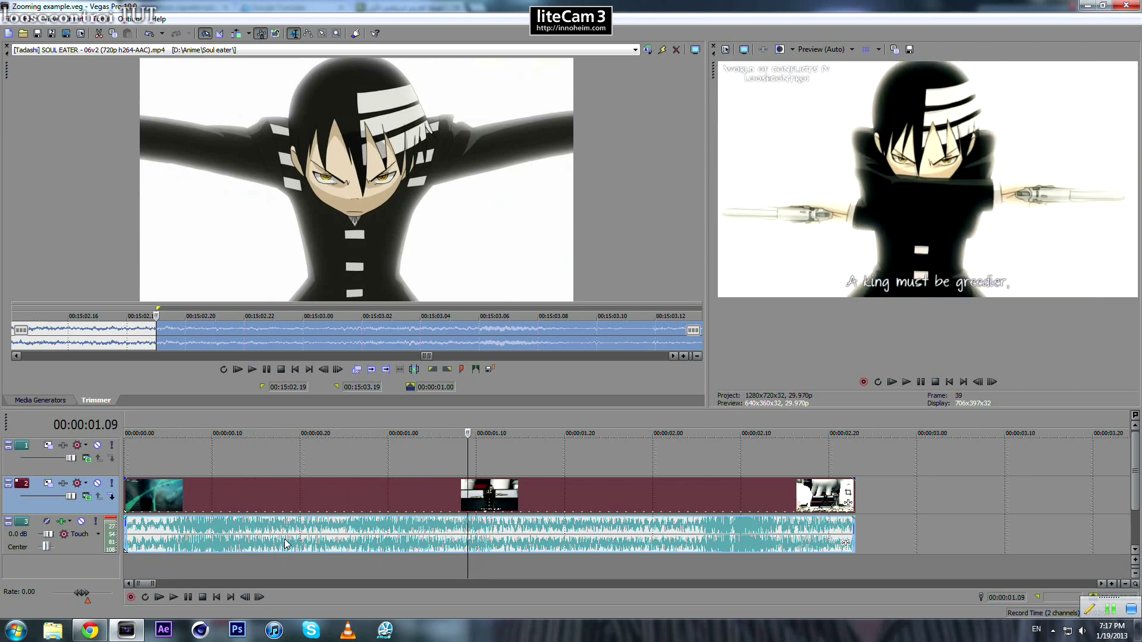
pyautogui.press('Right')
pyautogui.press('Right')
pyautogui.press('Right')
pyautogui.press('Right')
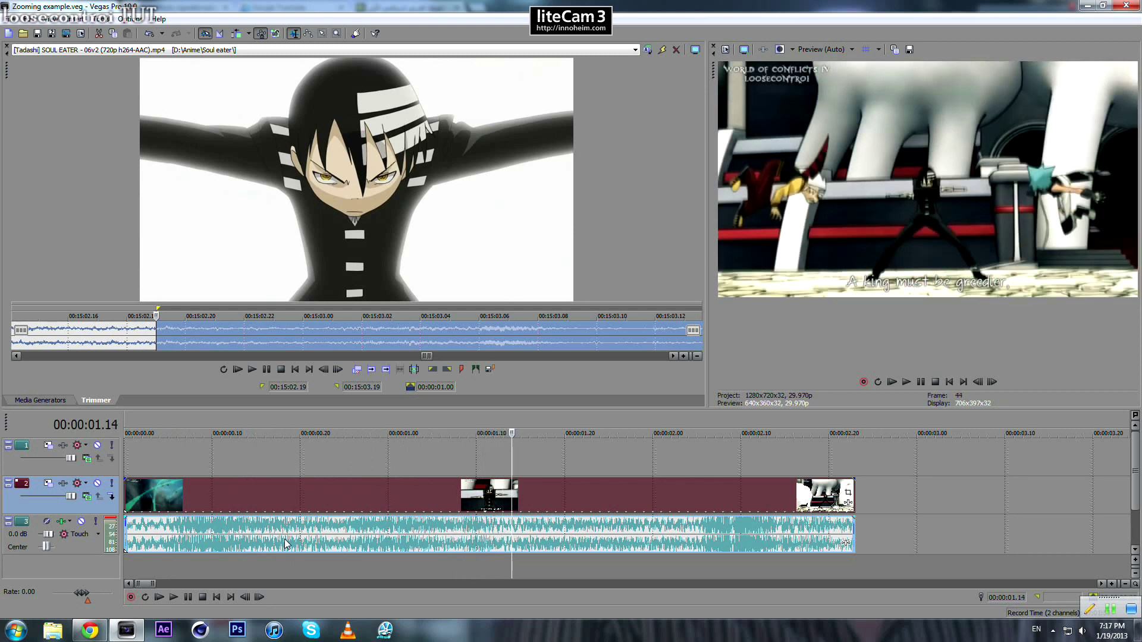
pyautogui.press('Left')
pyautogui.press('Left')
pyautogui.press('Left')
pyautogui.press('Left')
pyautogui.press('Left')
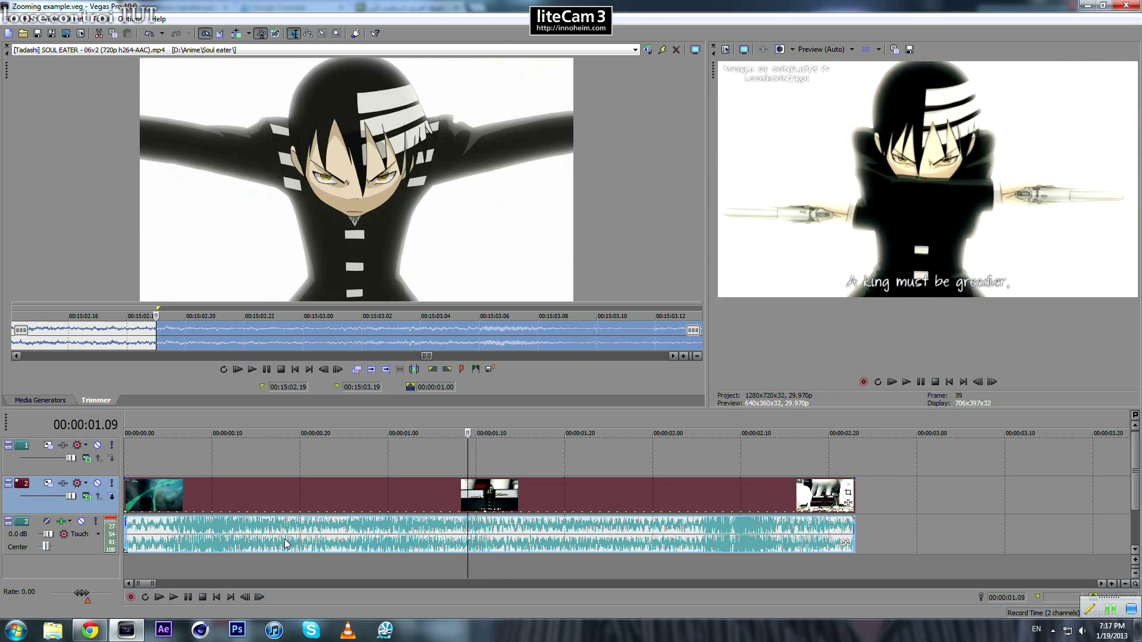
pyautogui.press('Right')
pyautogui.press('Right')
pyautogui.press('Right')
pyautogui.press('Right')
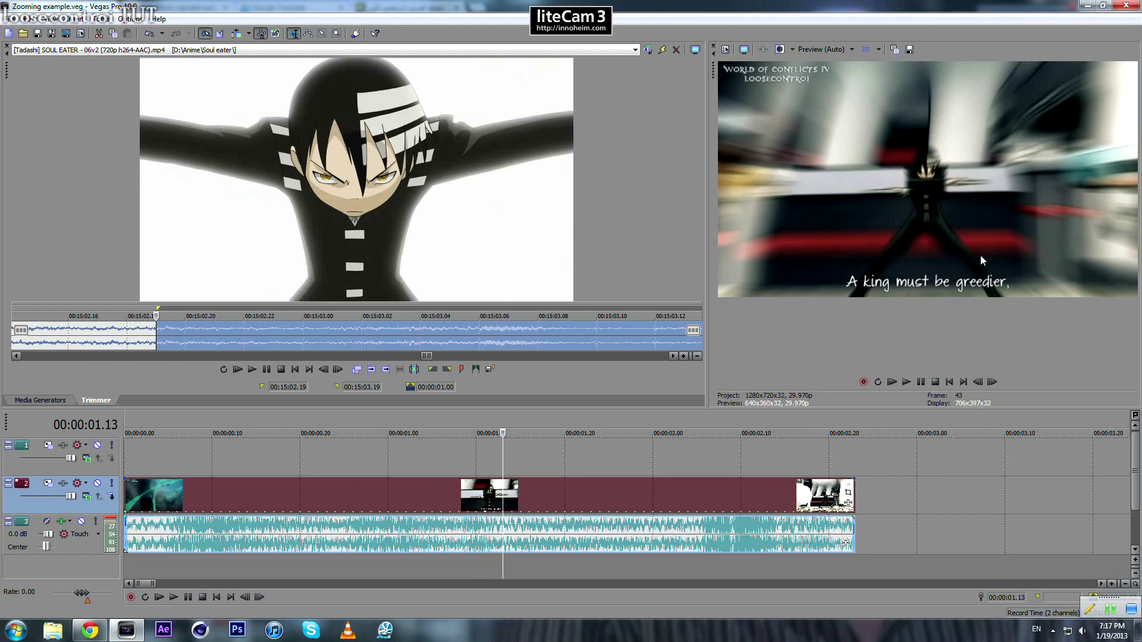
pyautogui.press('Right')
pyautogui.press('Right')
pyautogui.press('Left')
pyautogui.press('Left')
pyautogui.press('Left')
pyautogui.press('Right')
pyautogui.press('Right')
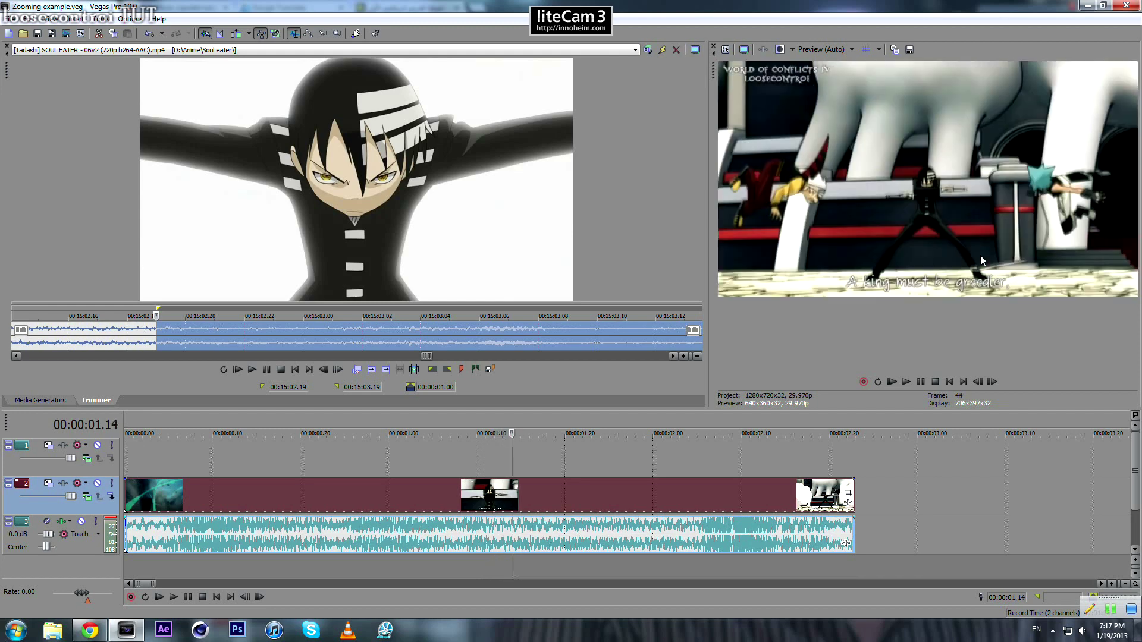
# Examine the example's second scene frame by frame after the transition, up to 00:00:02.01.
pyautogui.press('Left')
pyautogui.press('Left')
pyautogui.press('Right')
pyautogui.press('Right')
pyautogui.press('Right')
pyautogui.press('Right')
pyautogui.press('Right')
pyautogui.press('Right')
pyautogui.press('Right')
pyautogui.press('Right')
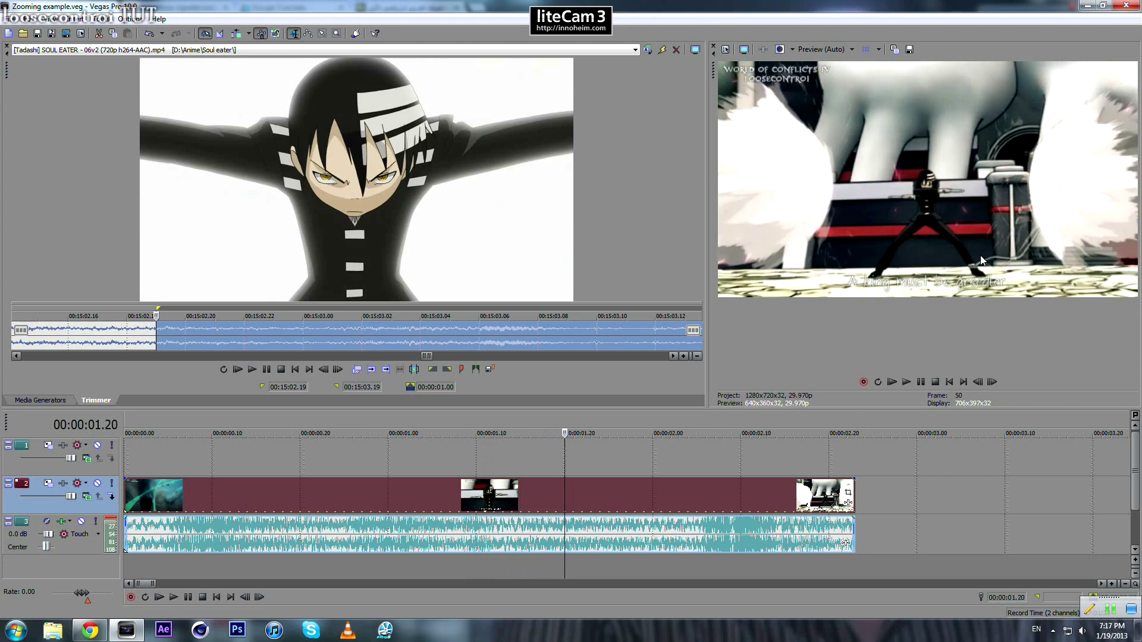
pyautogui.press('Right')
pyautogui.press('Right')
pyautogui.press('Right')
pyautogui.press('Right')
pyautogui.press('Right')
pyautogui.press('Right')
pyautogui.press('Right')
pyautogui.press('Right')
pyautogui.press('Right')
pyautogui.press('Right')
pyautogui.press('Right')
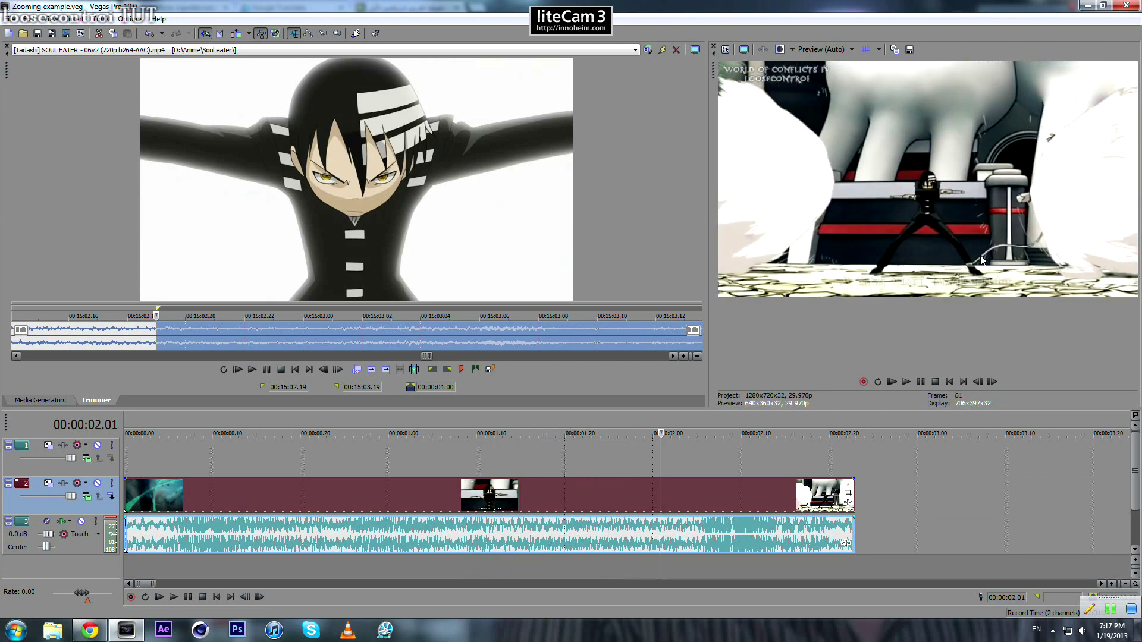
# Delete the example clip with its audio and remove all three tracks from the timeline.
pyautogui.click(447, 502)
pyautogui.press('Delete')
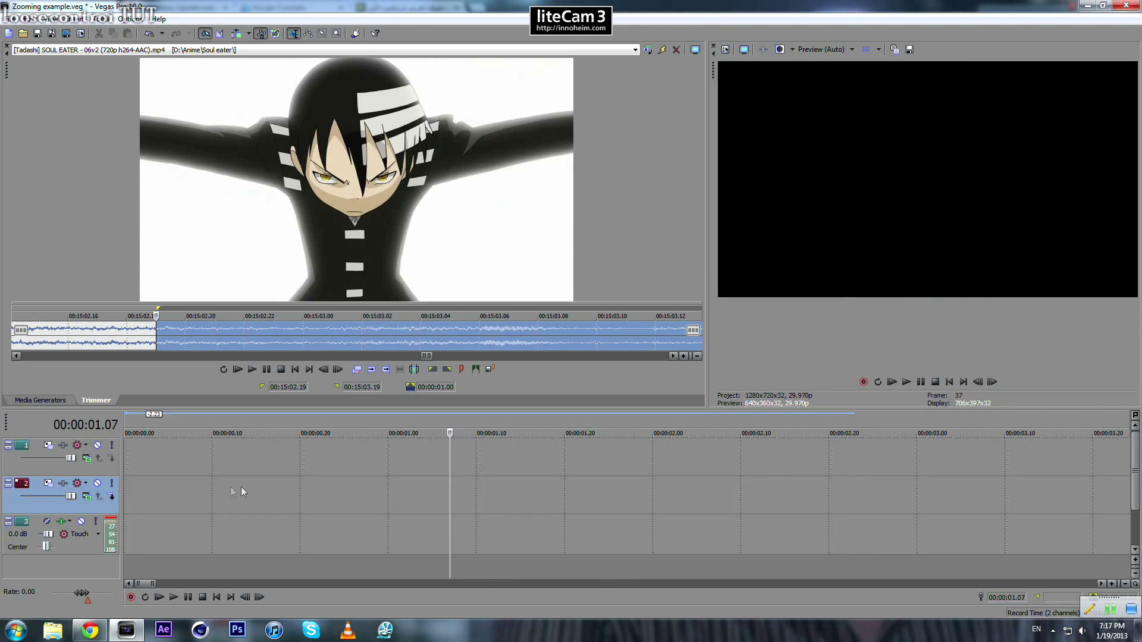
pyautogui.rightClick(220, 504)
pyautogui.click(274, 416)
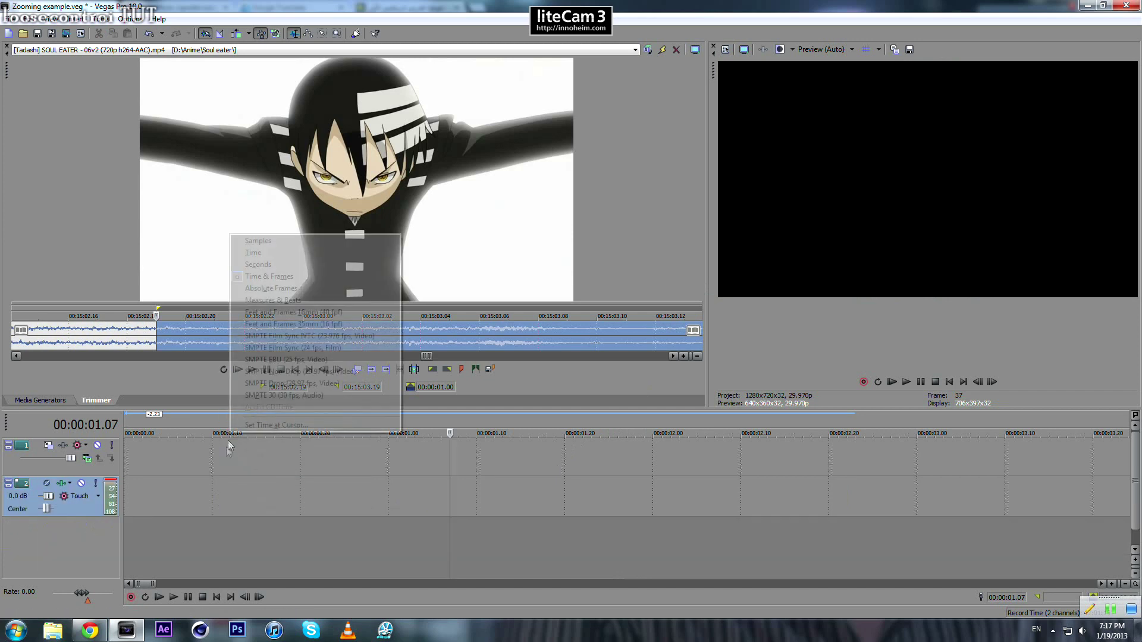
pyautogui.rightClick(249, 450)
pyautogui.click(257, 504)
pyautogui.rightClick(240, 459)
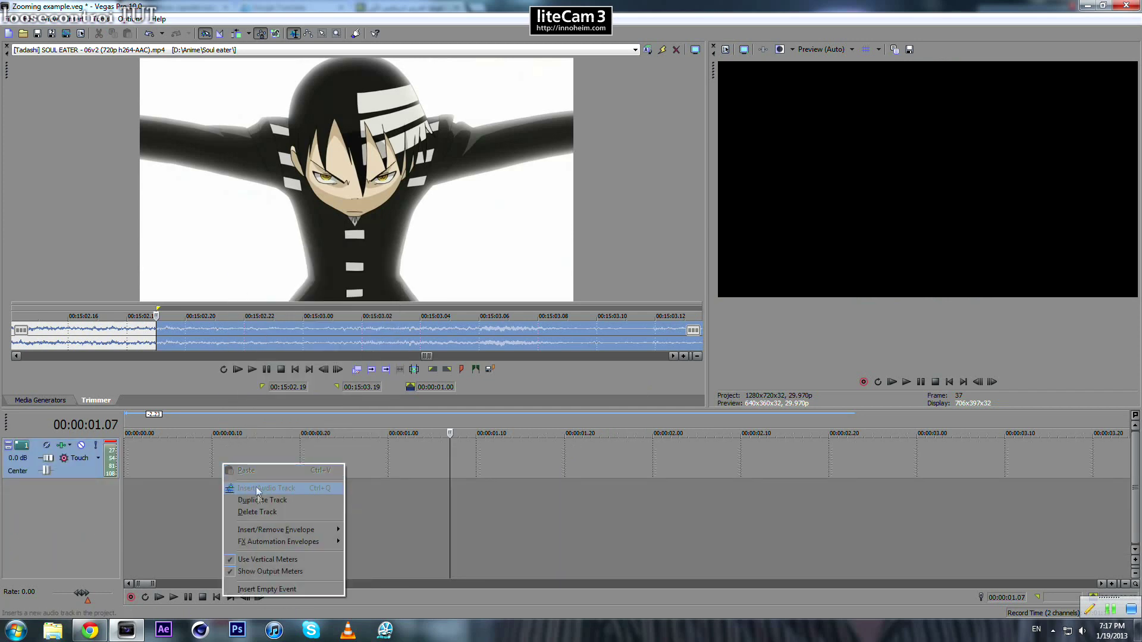
pyautogui.click(253, 510)
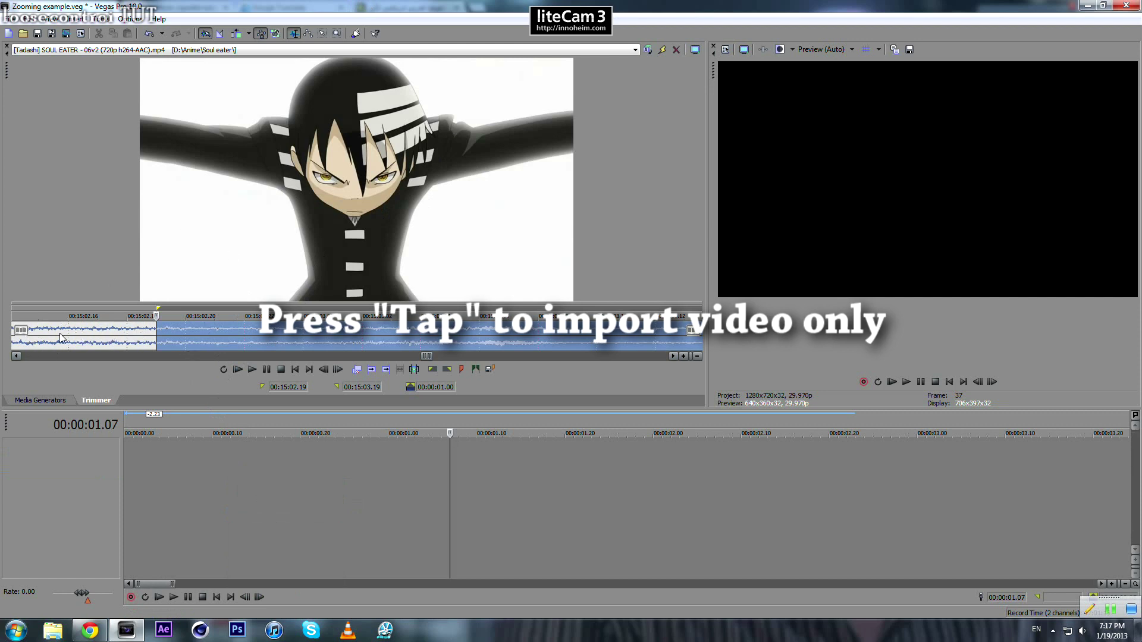
# Place only the video of the Trimmer's selected range at the start of the empty timeline.
pyautogui.click(224, 251)
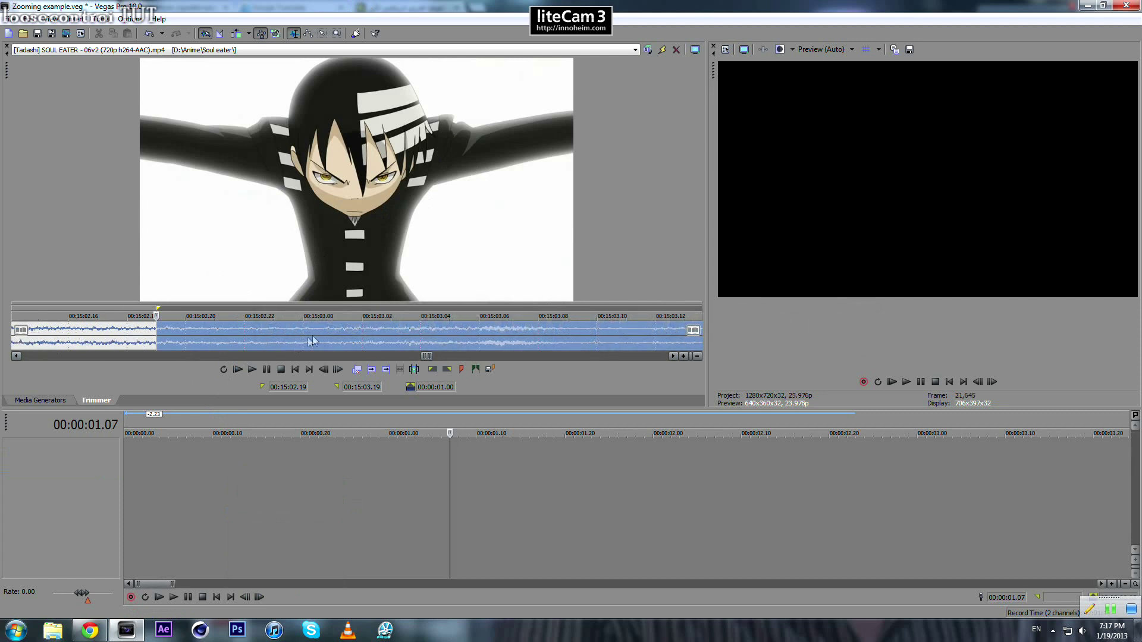
pyautogui.moveTo(312, 341); pyautogui.dragTo(137, 464)
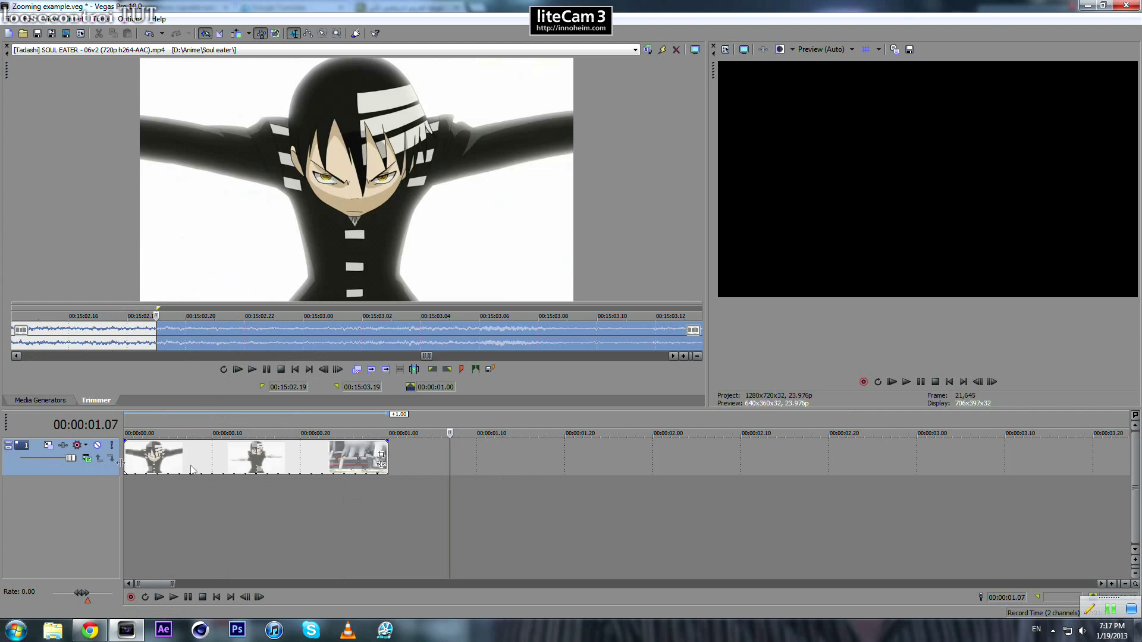
# Step through the new clip frame by frame to examine the first scene and its change to the second.
pyautogui.click(320, 463)
pyautogui.press('Right')
pyautogui.press('Right')
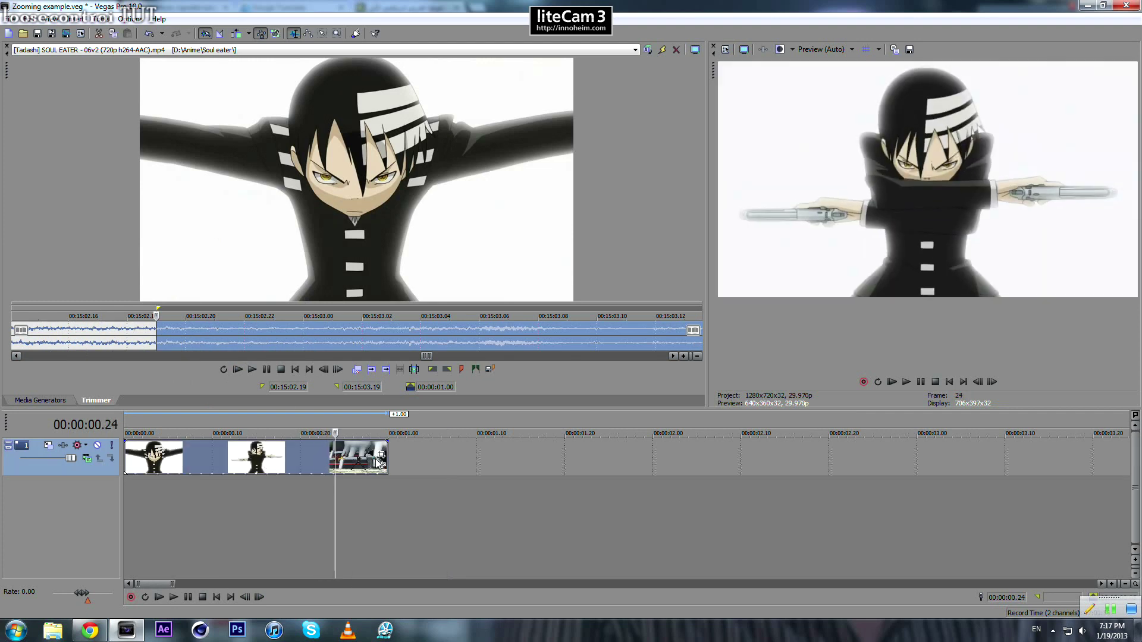
pyautogui.press('Left')
pyautogui.press('Left')
pyautogui.press('Left')
pyautogui.press('Left')
pyautogui.press('Left')
pyautogui.press('Left')
pyautogui.press('Left')
pyautogui.press('Left')
pyautogui.press('Left')
pyautogui.press('Left')
pyautogui.press('Left')
pyautogui.press('Left')
pyautogui.press('Left')
pyautogui.press('Left')
pyautogui.press('Left')
pyautogui.press('Left')
pyautogui.press('Left')
pyautogui.press('Left')
pyautogui.press('Left')
pyautogui.press('Left')
pyautogui.press('Left')
pyautogui.press('Left')
pyautogui.press('Left')
pyautogui.press('Left')
pyautogui.press('Right')
pyautogui.press('Right')
pyautogui.press('Right')
pyautogui.press('Right')
pyautogui.press('Right')
pyautogui.press('Right')
pyautogui.press('Right')
pyautogui.press('Right')
pyautogui.press('Right')
pyautogui.press('Right')
pyautogui.press('Right')
pyautogui.press('Right')
pyautogui.press('Right')
pyautogui.press('Right')
pyautogui.press('Right')
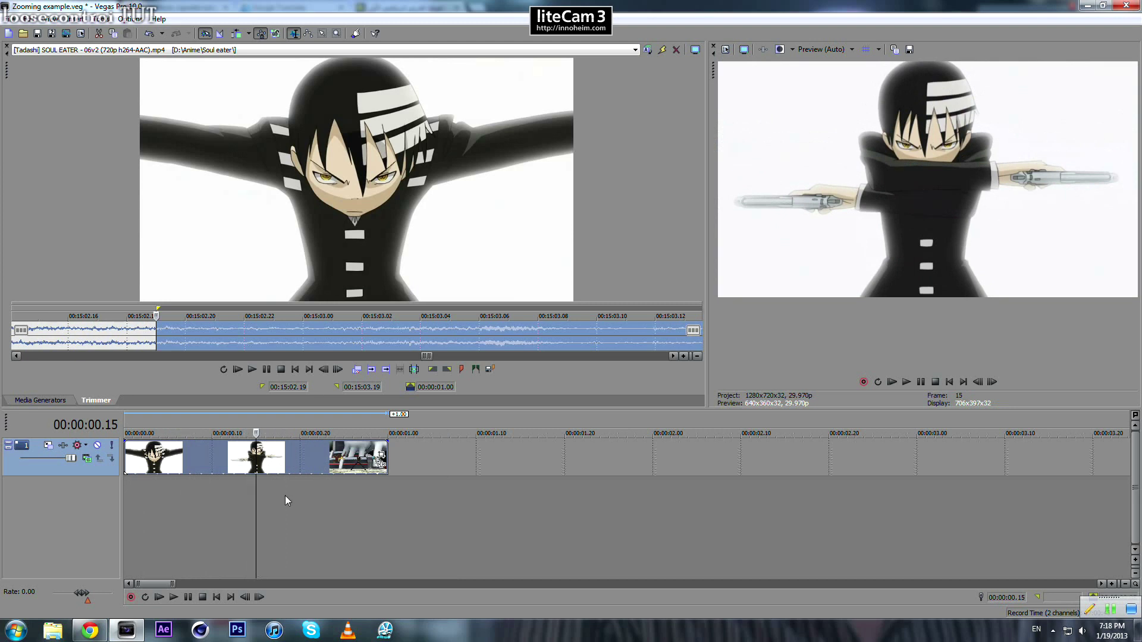
# Extend the clip's end by five frames to 00:00:01.05 to include more of the second scene.
pyautogui.click(359, 447)
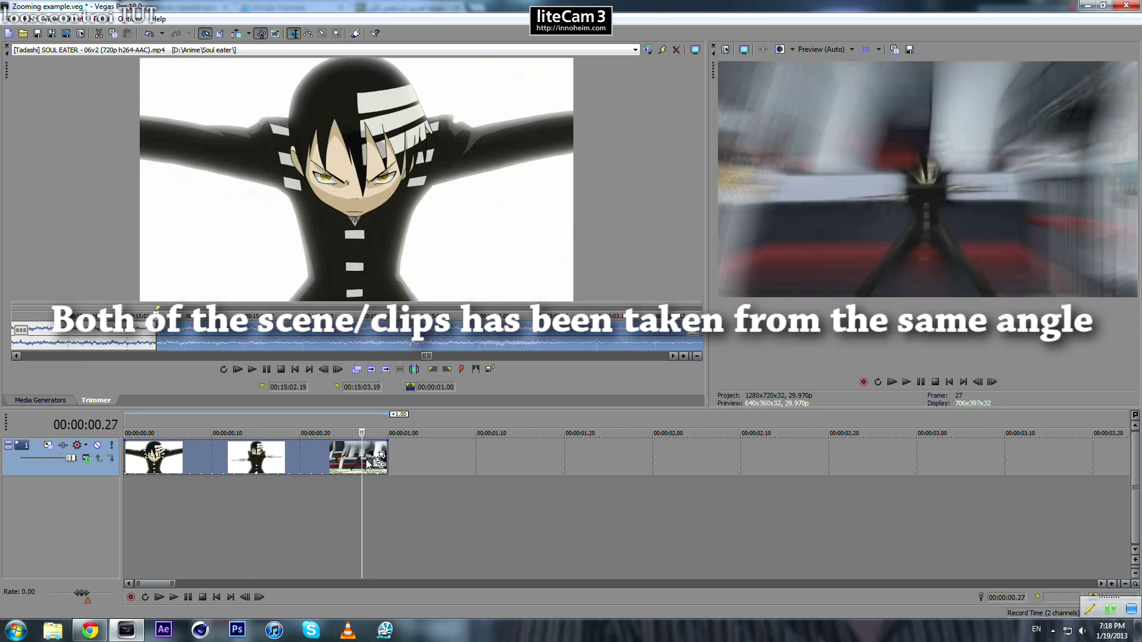
pyautogui.press('Right')
pyautogui.press('Right')
pyautogui.press('Right')
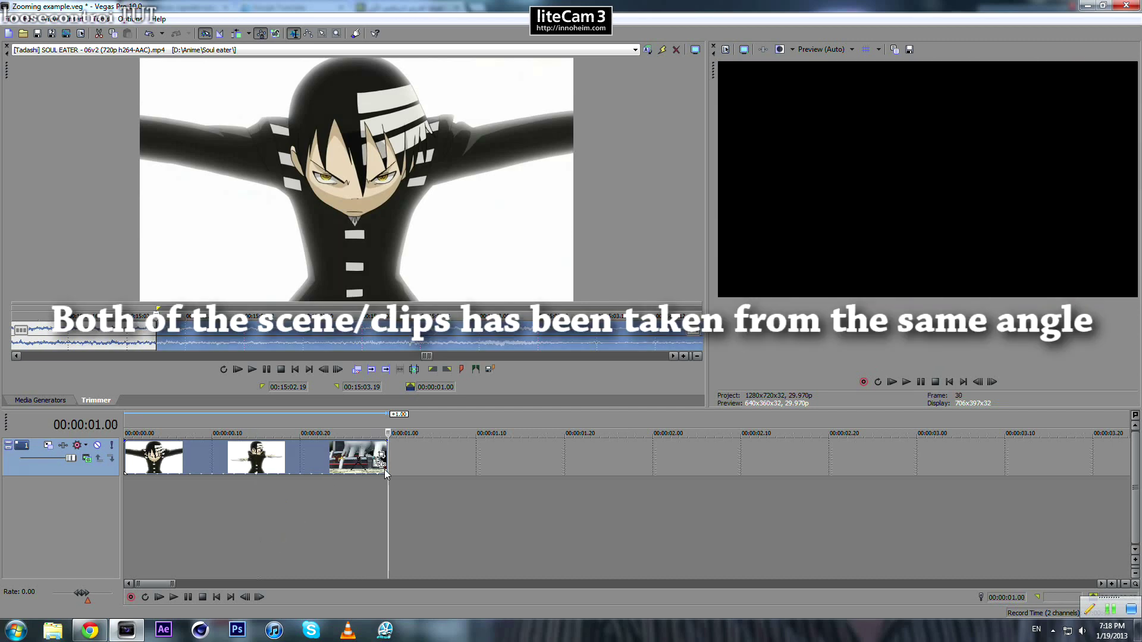
pyautogui.press('Left')
pyautogui.moveTo(387, 472); pyautogui.dragTo(432, 473)
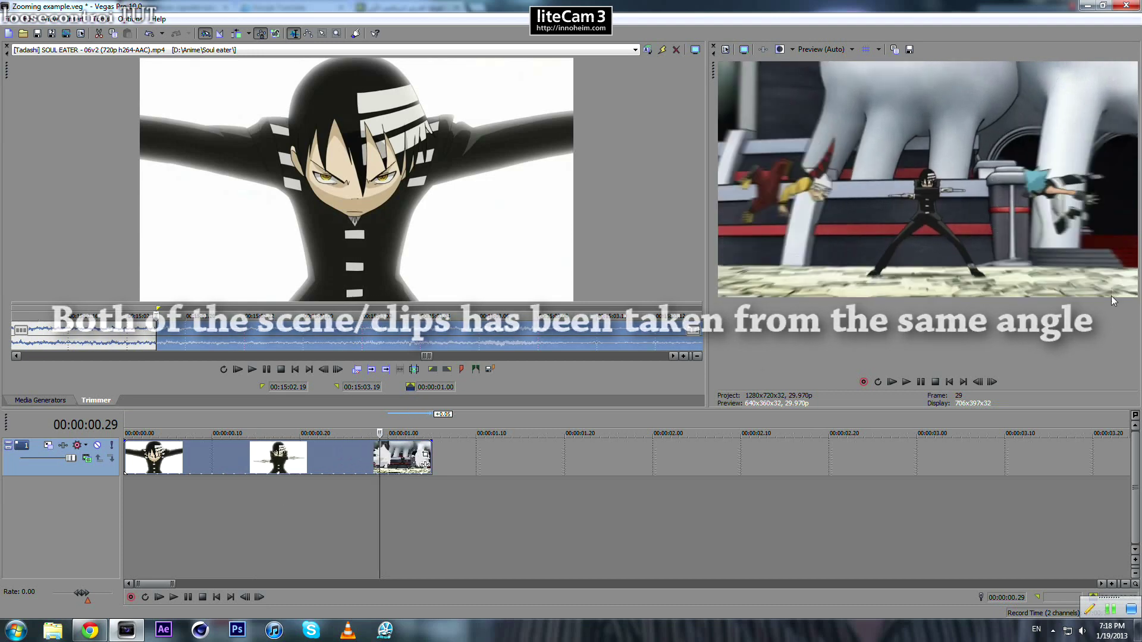
# Step through the extended clip's frames around the scene change, up to 00:00:01.01.
pyautogui.click(335, 459)
pyautogui.press('Right')
pyautogui.press('Right')
pyautogui.press('Right')
pyautogui.press('Right')
pyautogui.press('Right')
pyautogui.press('Right')
pyautogui.press('Right')
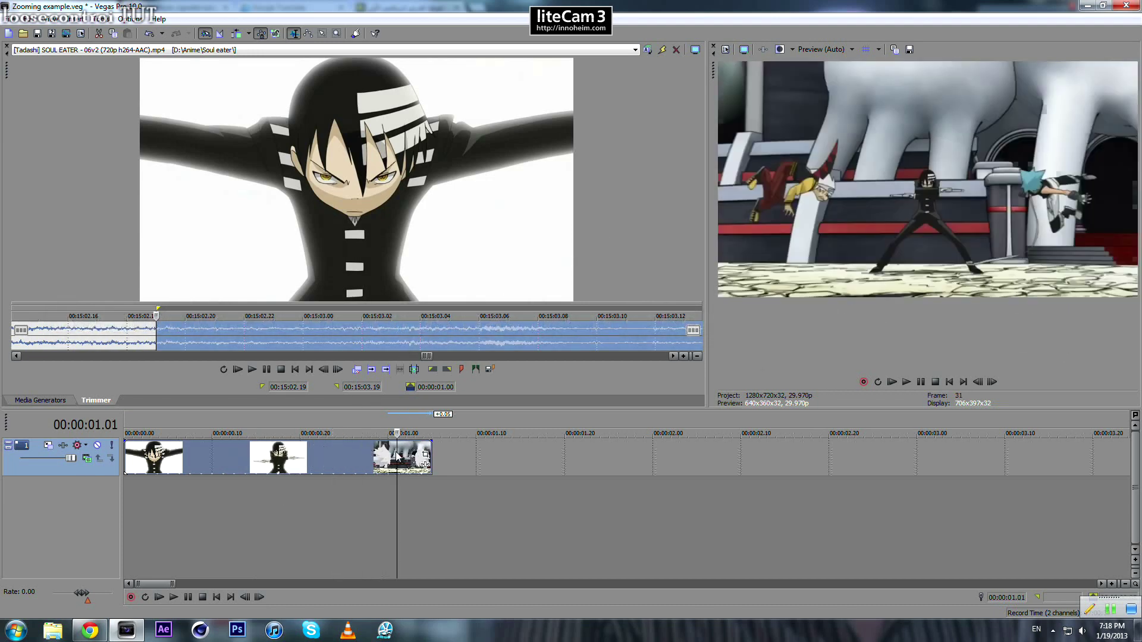
# Split the clip at 00:00:00.26, at the end of the first scene.
pyautogui.click(257, 453)
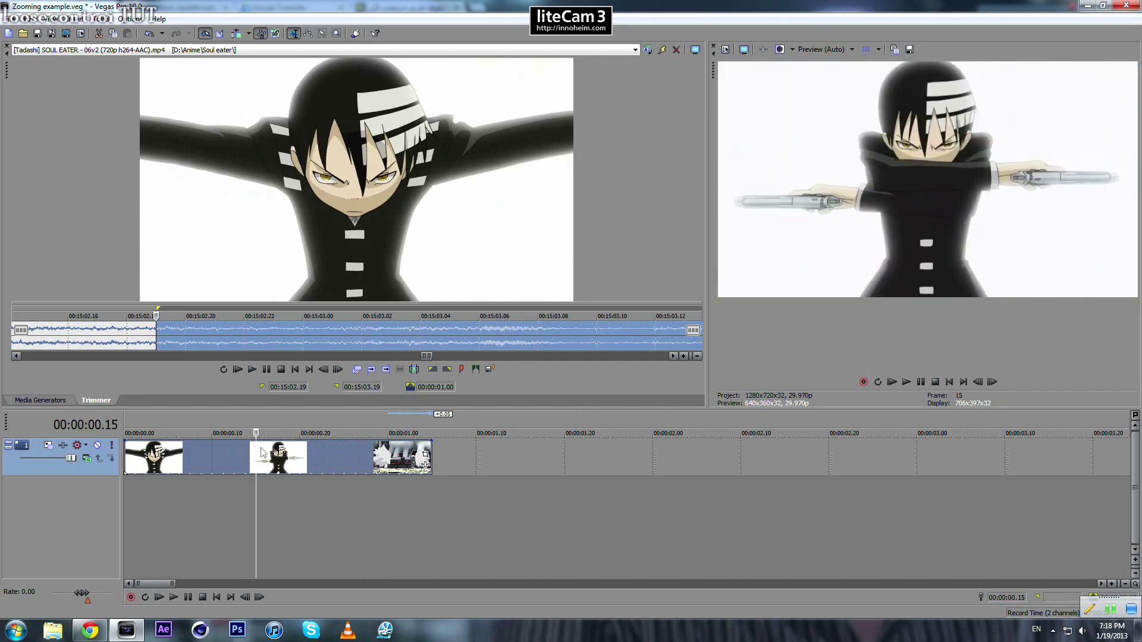
pyautogui.click(357, 457)
pyautogui.click(354, 454)
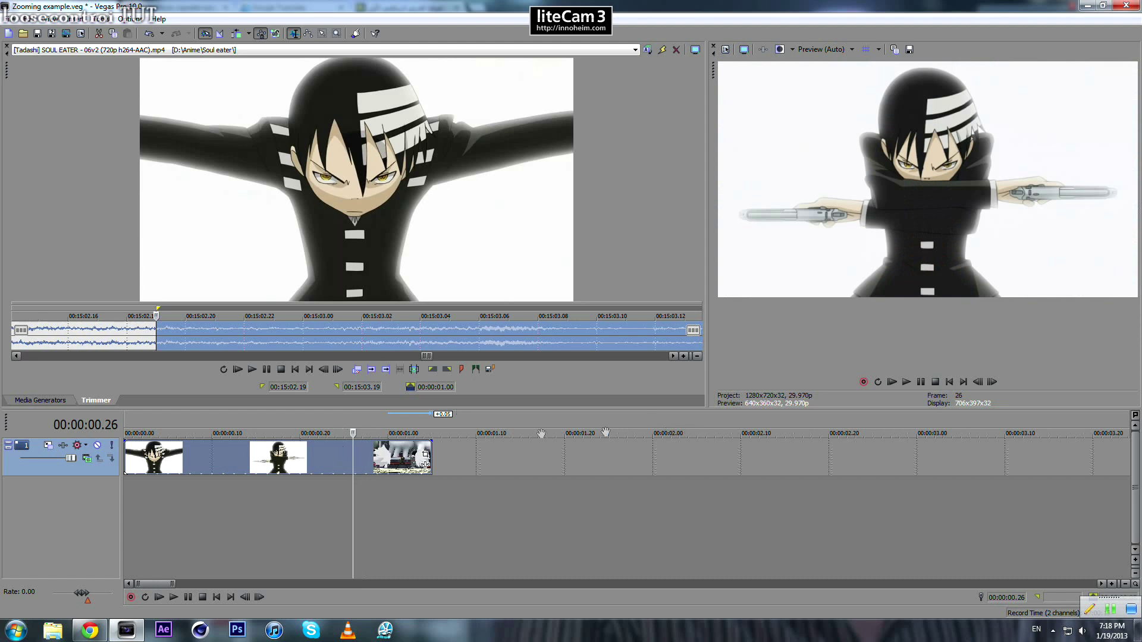
pyautogui.press('s')
# Trim the blurred frames off the second clip's start so that it begins at 00:00:01.00.
pyautogui.moveTo(354, 447); pyautogui.dragTo(361, 446)
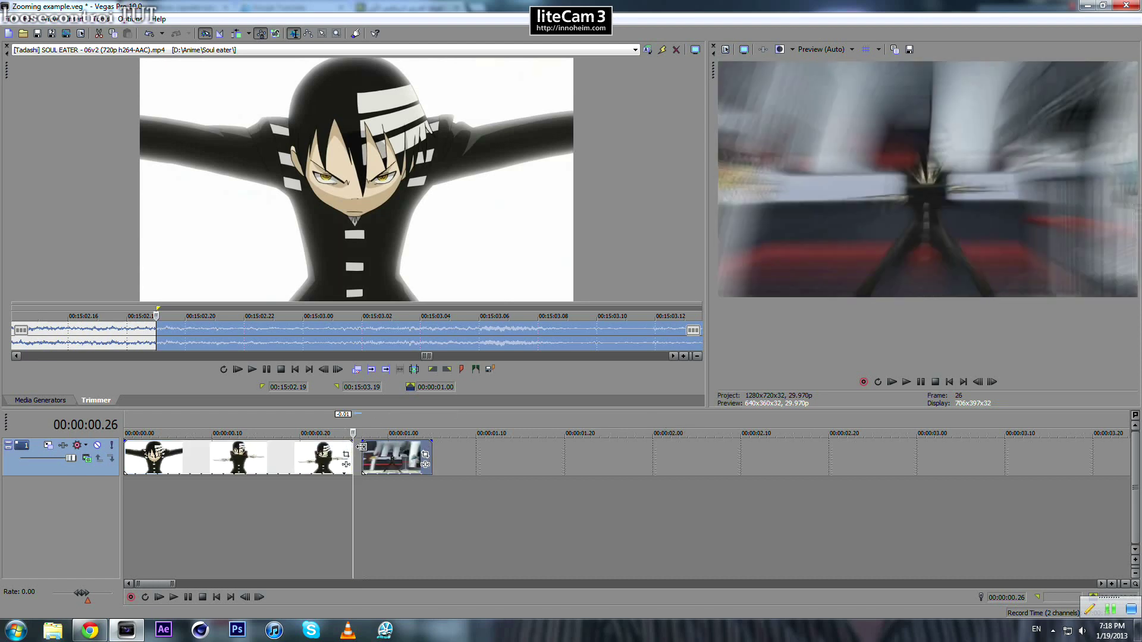
pyautogui.click(362, 446)
pyautogui.scroll(1, 362, 447)
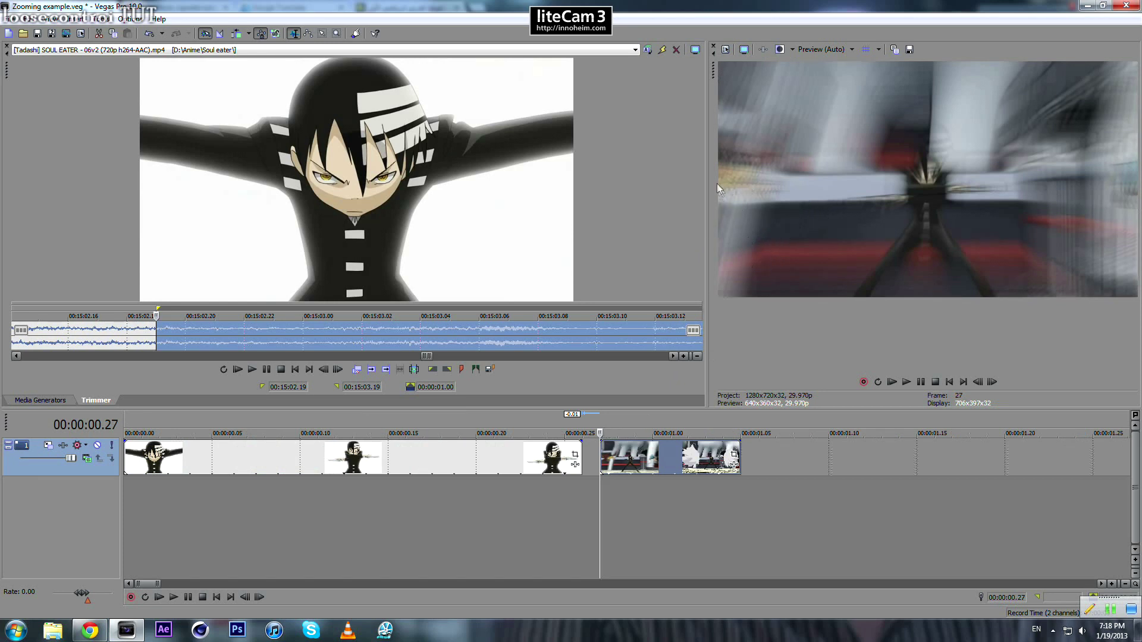
pyautogui.moveTo(602, 451); pyautogui.dragTo(650, 457)
pyautogui.click(653, 457)
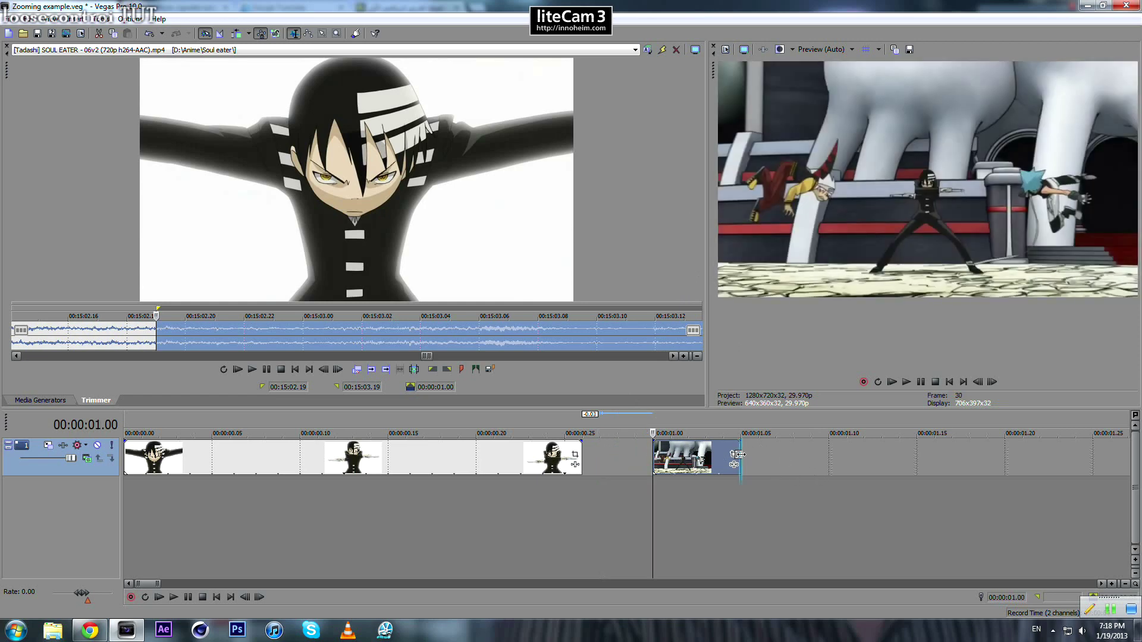
# Extend the second clip's end to about 00:00:01.16 and move the clip directly against the first clip's end.
pyautogui.moveTo(738, 455); pyautogui.dragTo(934, 456)
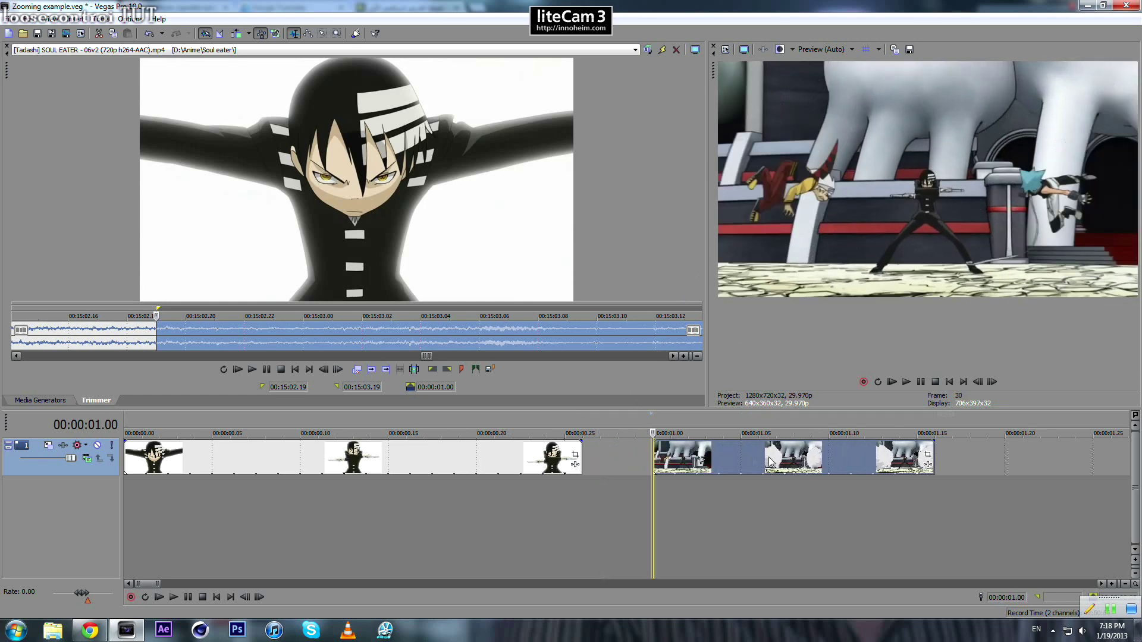
pyautogui.moveTo(768, 456); pyautogui.dragTo(606, 463)
pyautogui.click(584, 455)
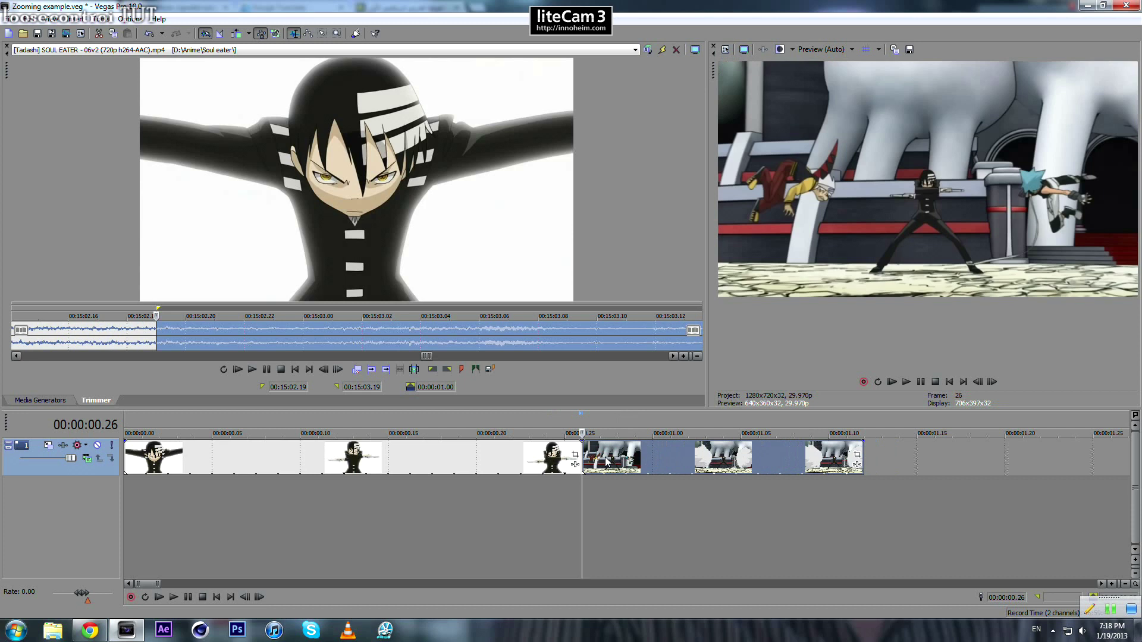
# Compare the second clip's frames at 00:00:00.26 and 00:00:00.28.
pyautogui.click(617, 463)
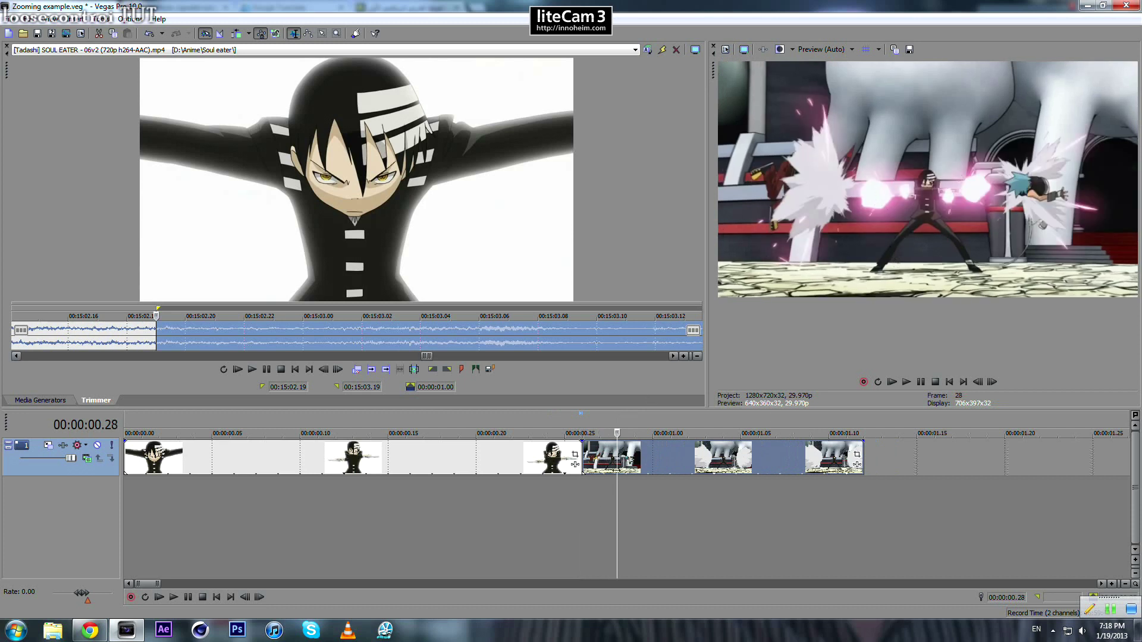
pyautogui.click(583, 452)
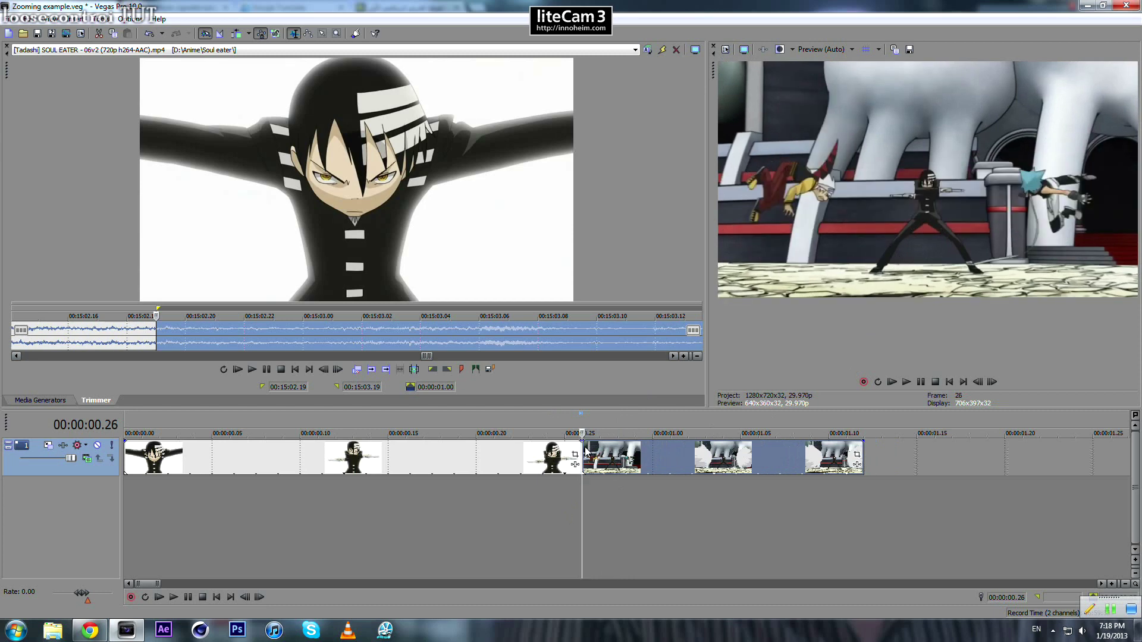
pyautogui.click(616, 455)
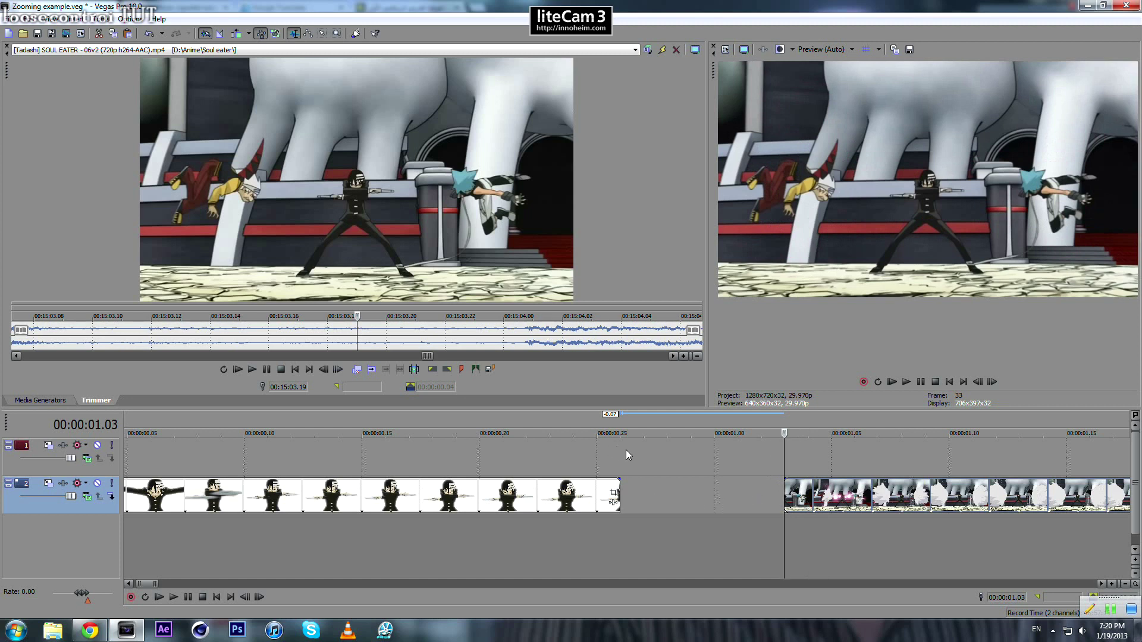
# Open the second clip in the Trimmer from its first frame at 00:00:01.03.
pyautogui.rightClick(785, 491)
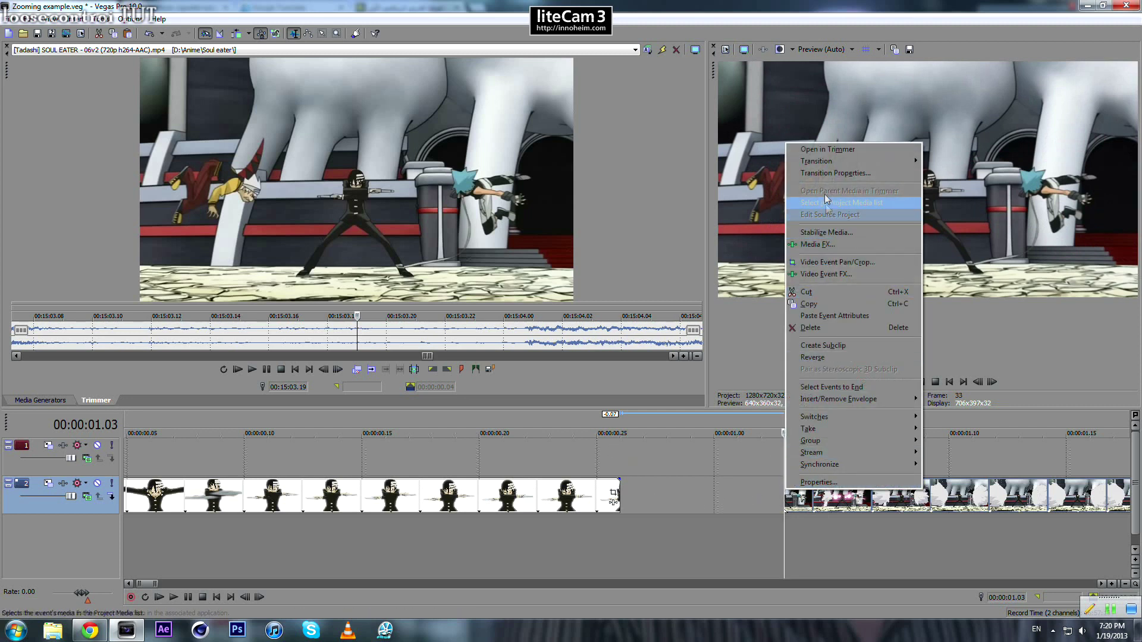
pyautogui.click(786, 504)
pyautogui.rightClick(786, 504)
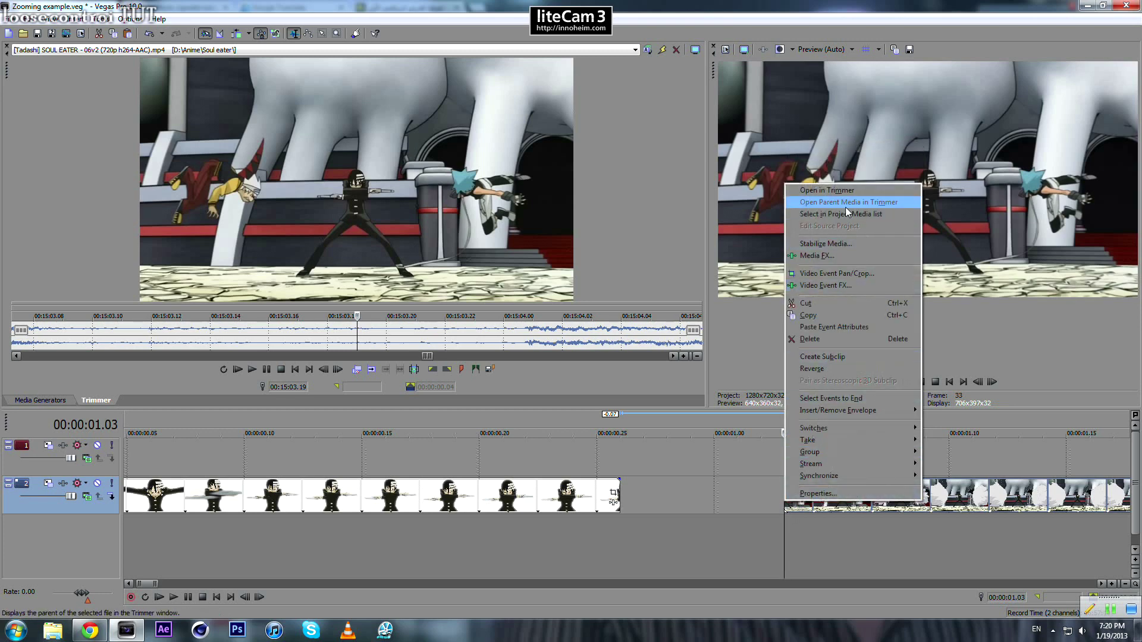
pyautogui.click(840, 192)
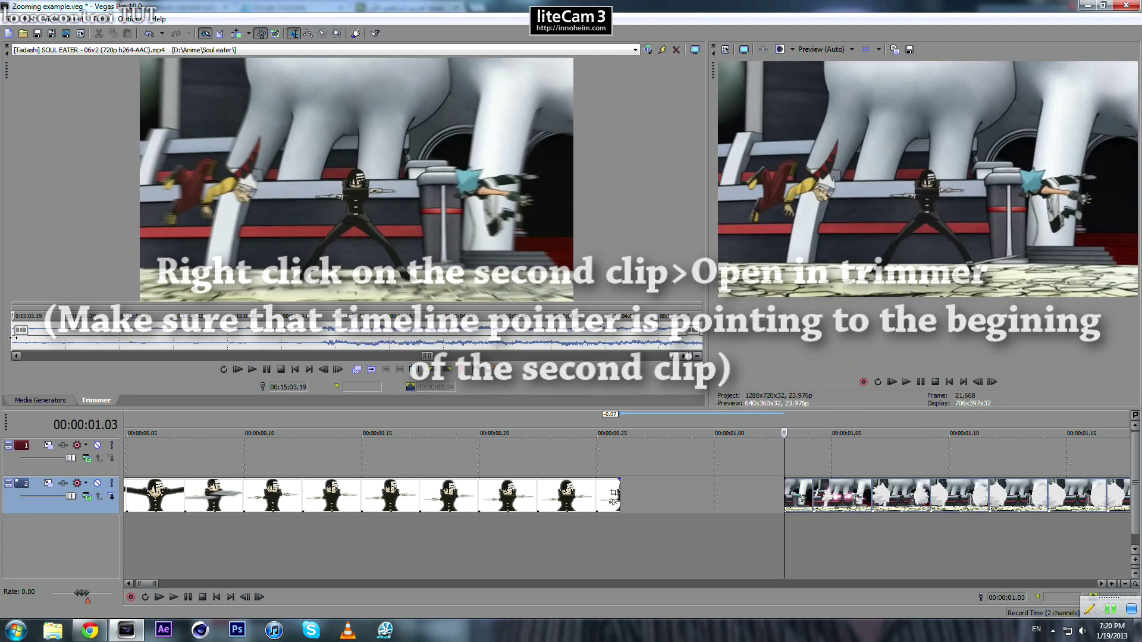
# Save a snapshot of the Trimmer frame at 00:15:03.19 as the PNG file Image3 in the Zooming folder.
pyautogui.scroll(3, 170, 335)
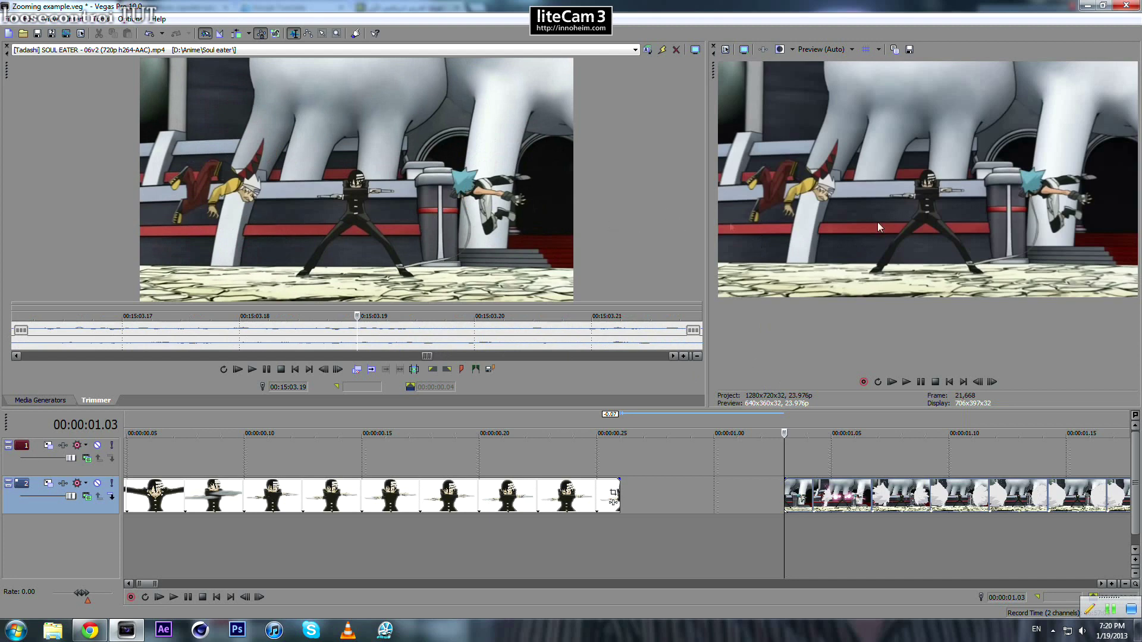
pyautogui.rightClick(357, 336)
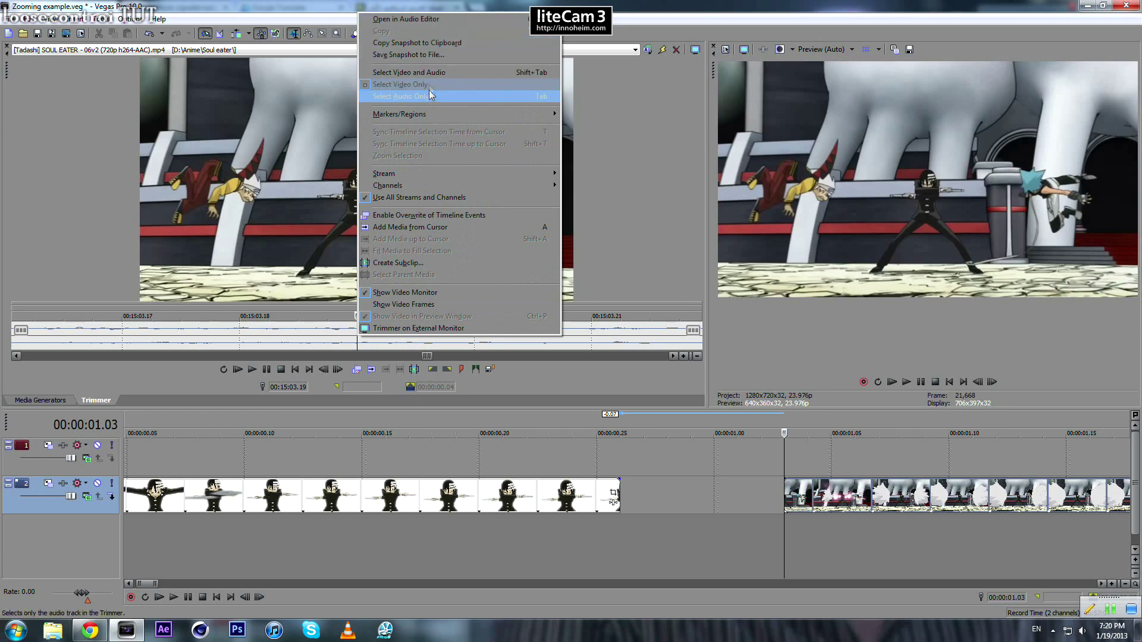
pyautogui.click(417, 56)
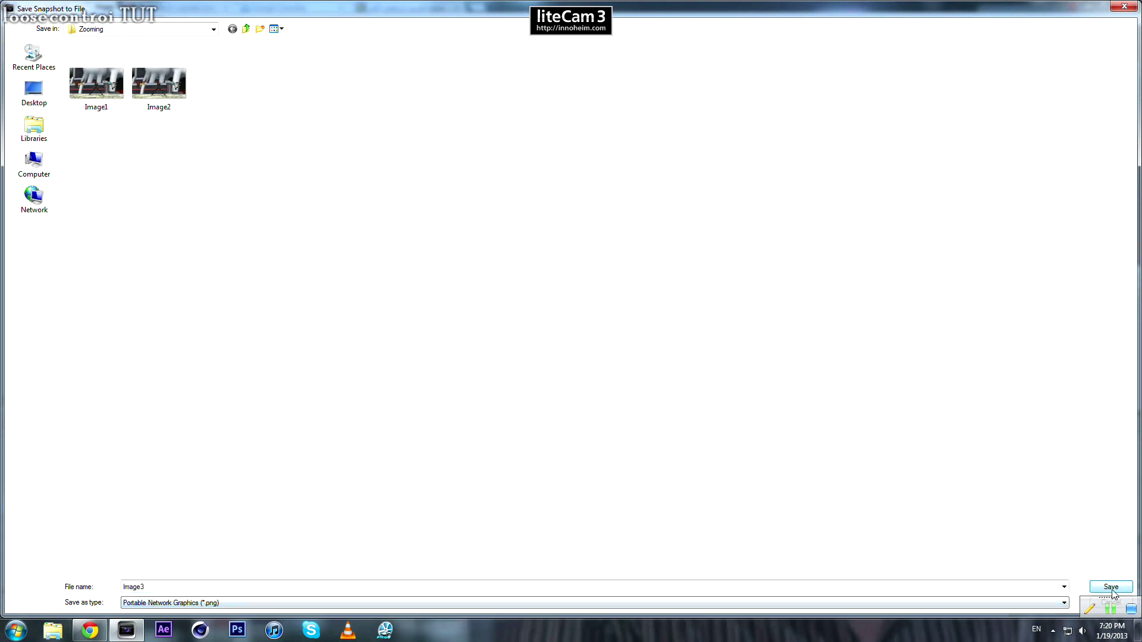
pyautogui.click(1098, 587)
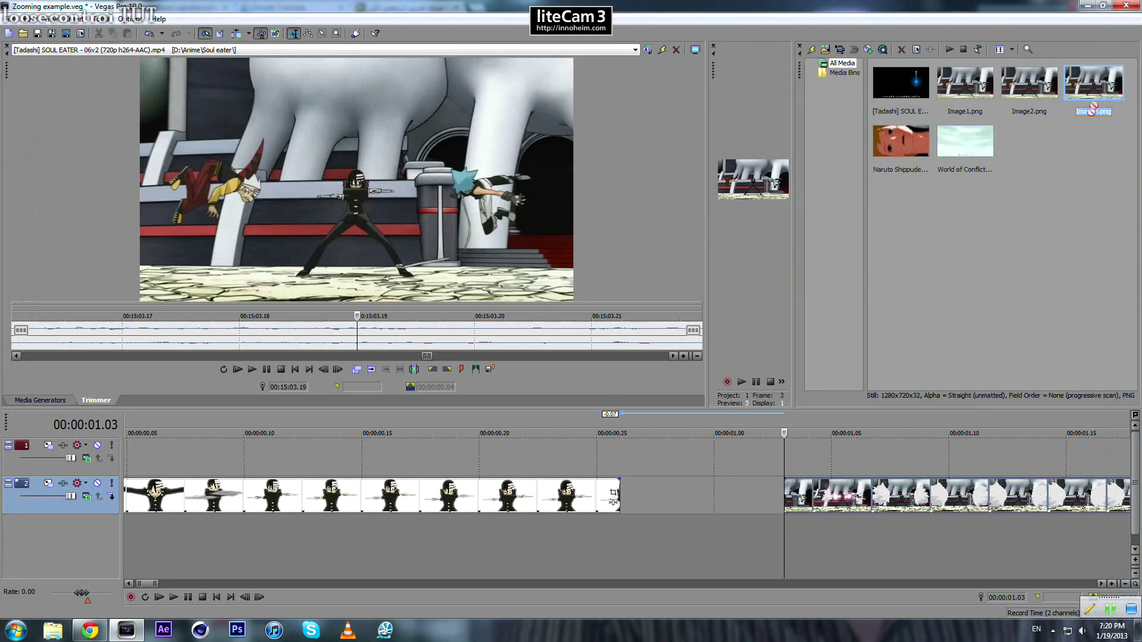
# Place Image3.png on the upper track from 00:00:00.26, split it at 00:00:01.03 and delete the remainder.
pyautogui.moveTo(1093, 110); pyautogui.dragTo(624, 465)
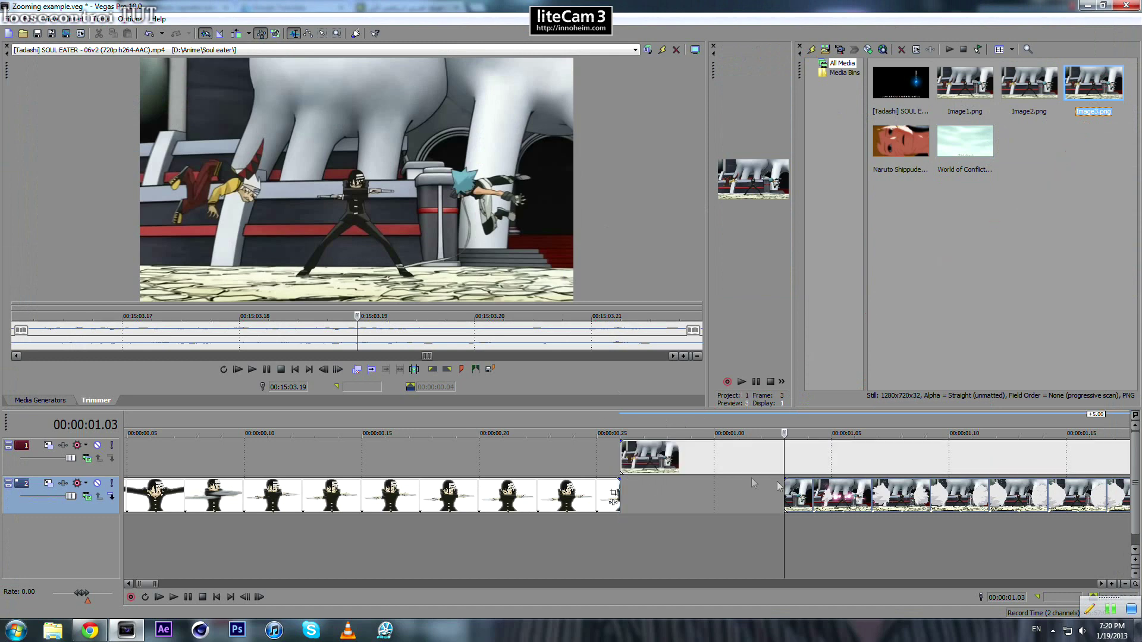
pyautogui.click(788, 456)
pyautogui.scroll(-3, 786, 455)
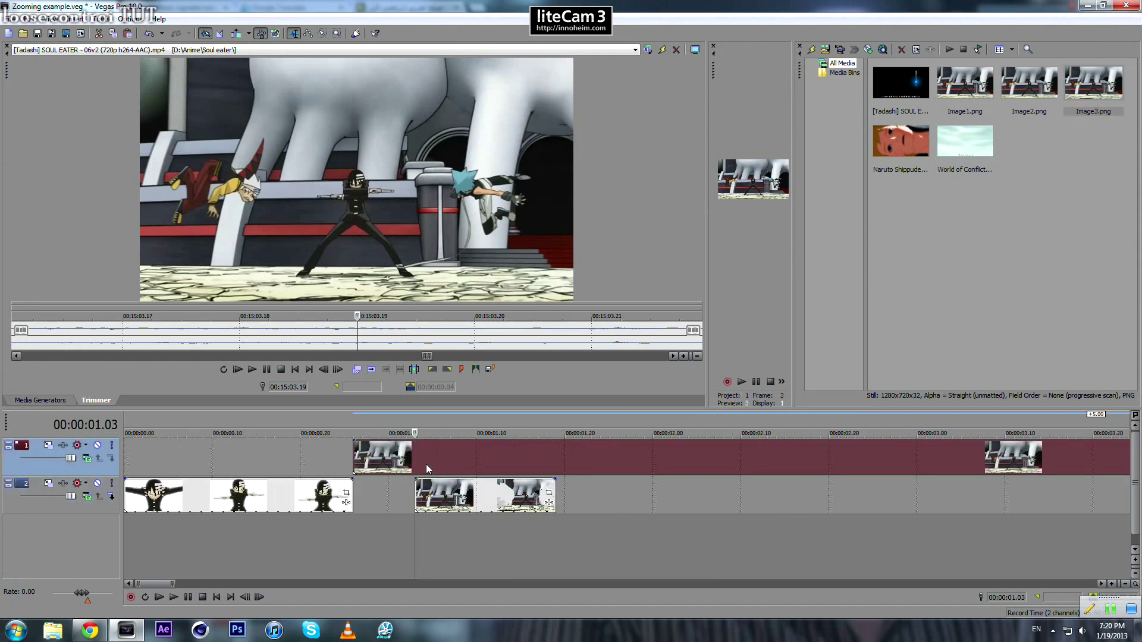
pyautogui.press('s')
pyautogui.click(439, 457)
pyautogui.press('Delete')
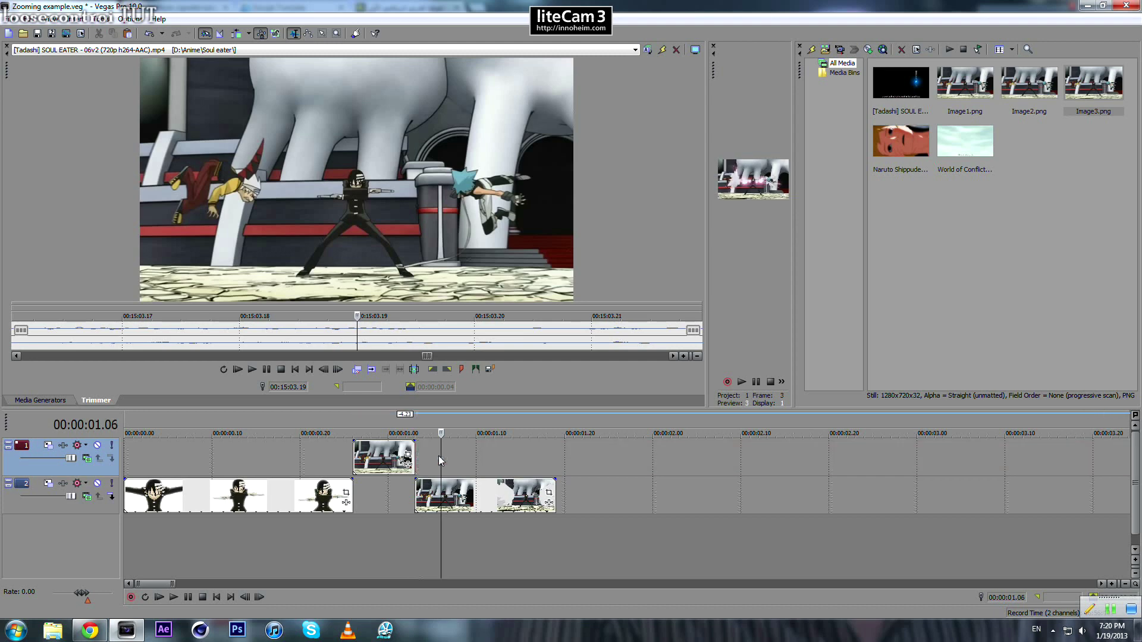
# Play and step through the still image and the start of the second clip, from 00:00:00.26 to 00:00:01.04, in the video preview.
pyautogui.click(377, 460)
pyautogui.scroll(5, 586, 474)
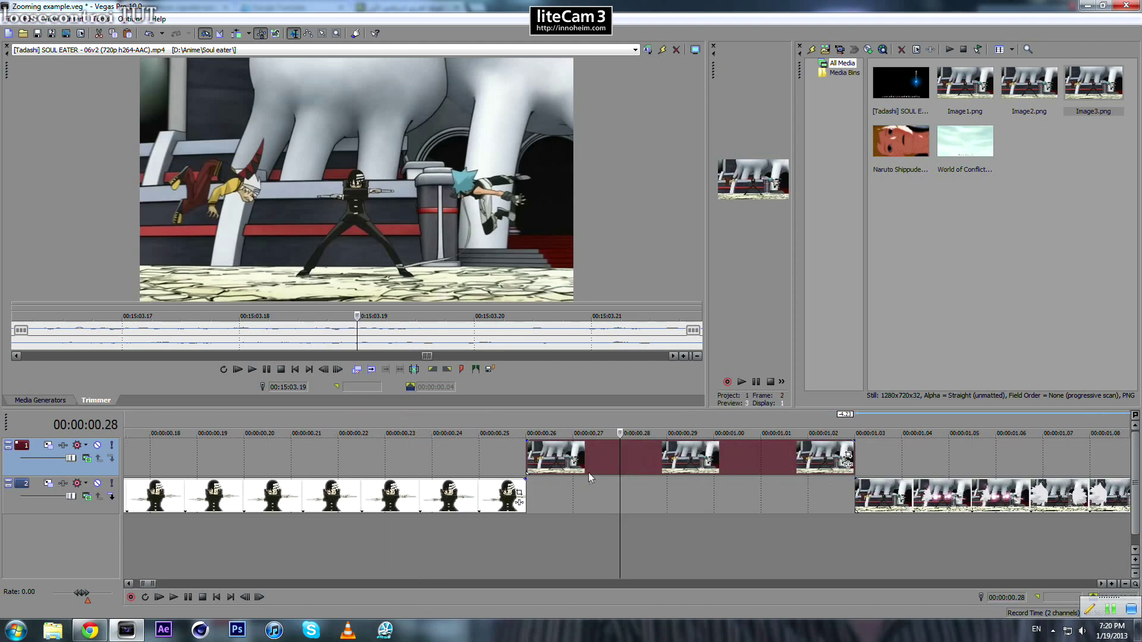
pyautogui.click(523, 457)
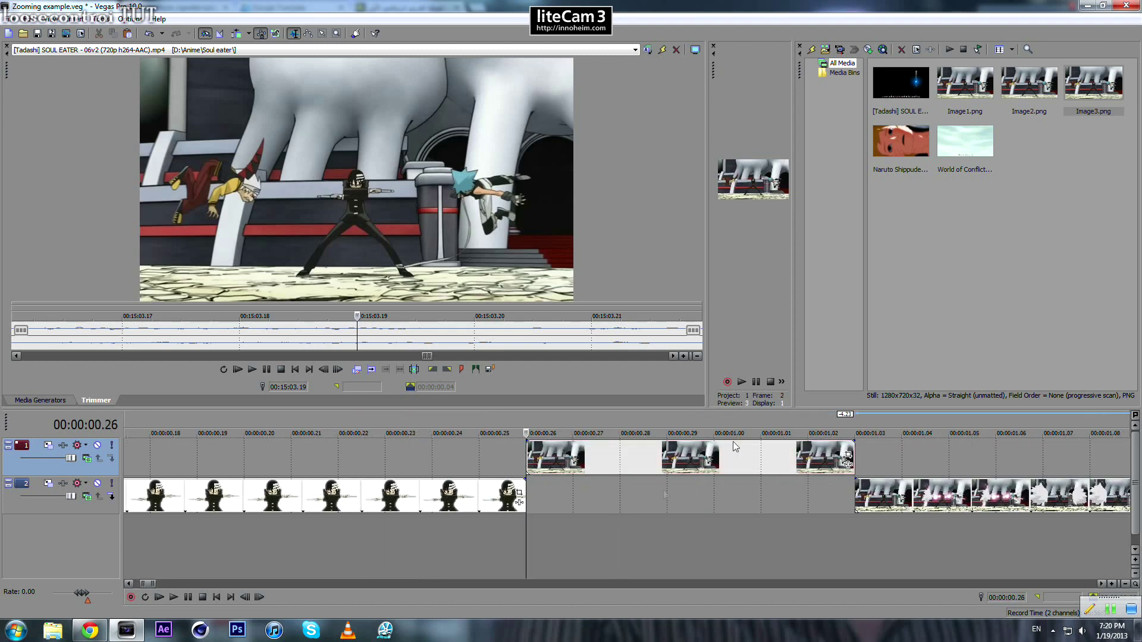
pyautogui.click(799, 46)
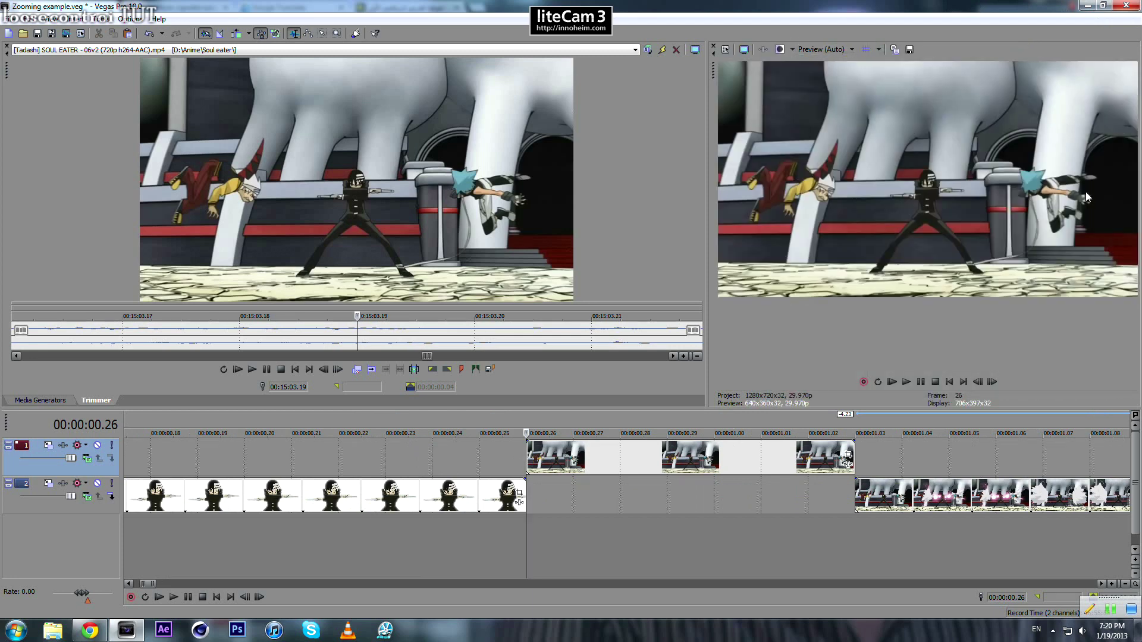
pyautogui.press('Right')
pyautogui.press('space')
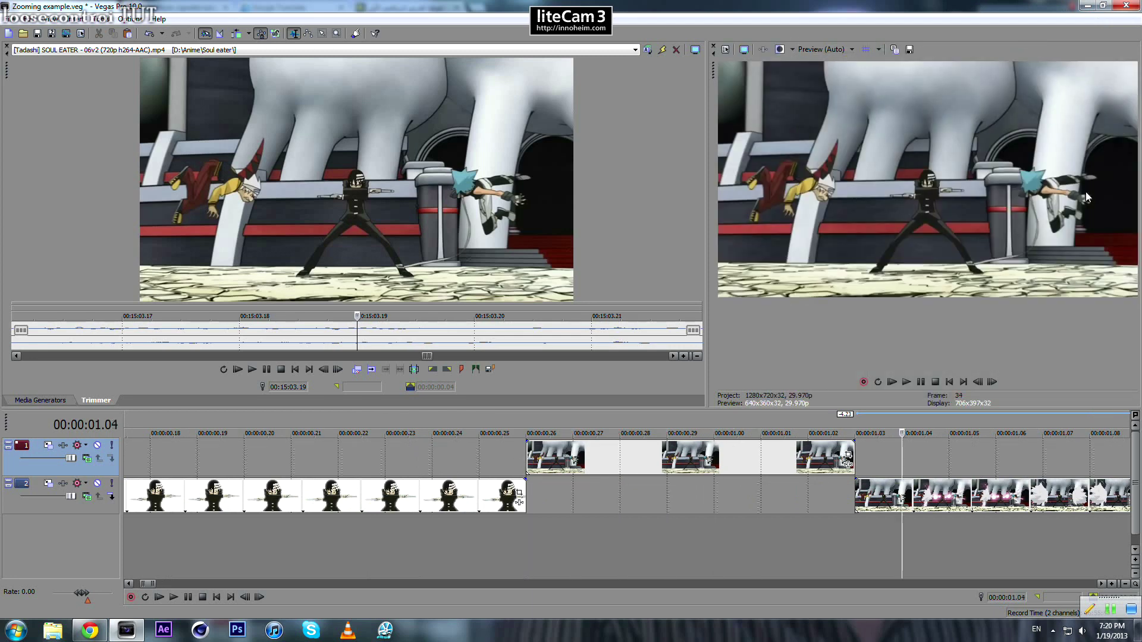
pyautogui.press('Left')
pyautogui.press('Left')
pyautogui.press('Left')
pyautogui.press('Left')
pyautogui.press('Left')
pyautogui.press('Left')
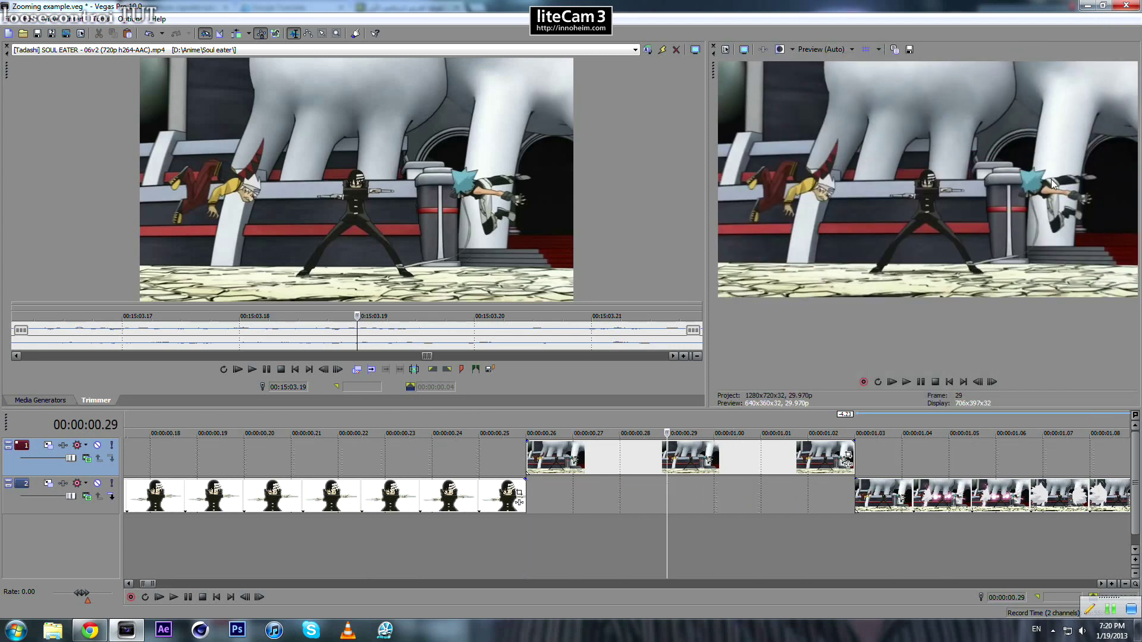
# Move the still image down into the gap between the two clips on the lower track.
pyautogui.click(529, 454)
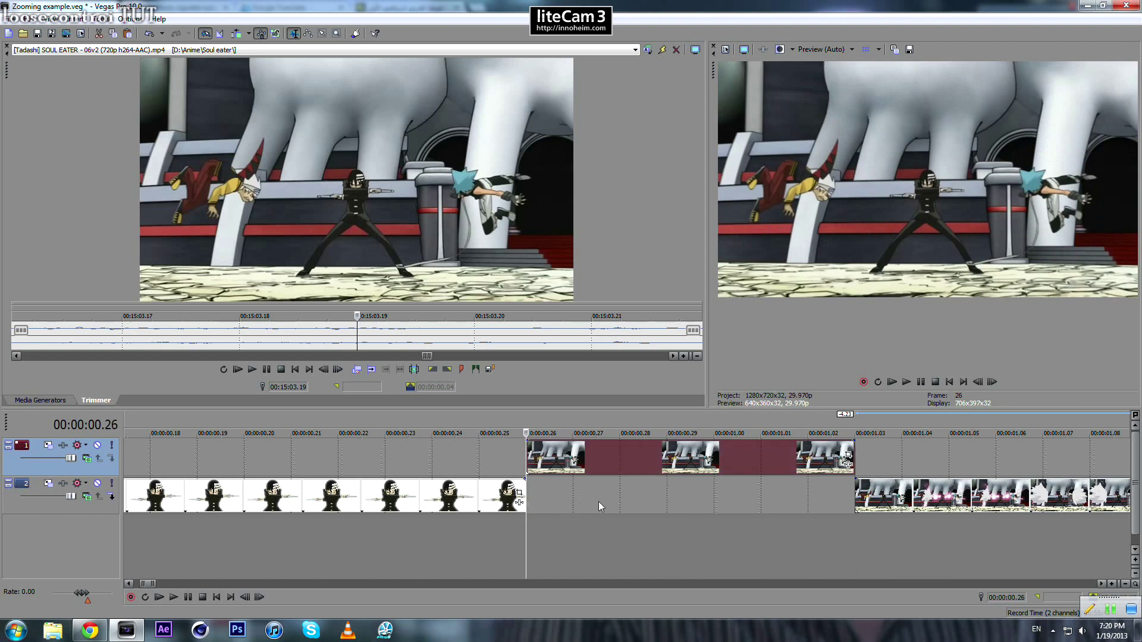
pyautogui.click(526, 457)
pyautogui.moveTo(590, 494); pyautogui.dragTo(590, 496)
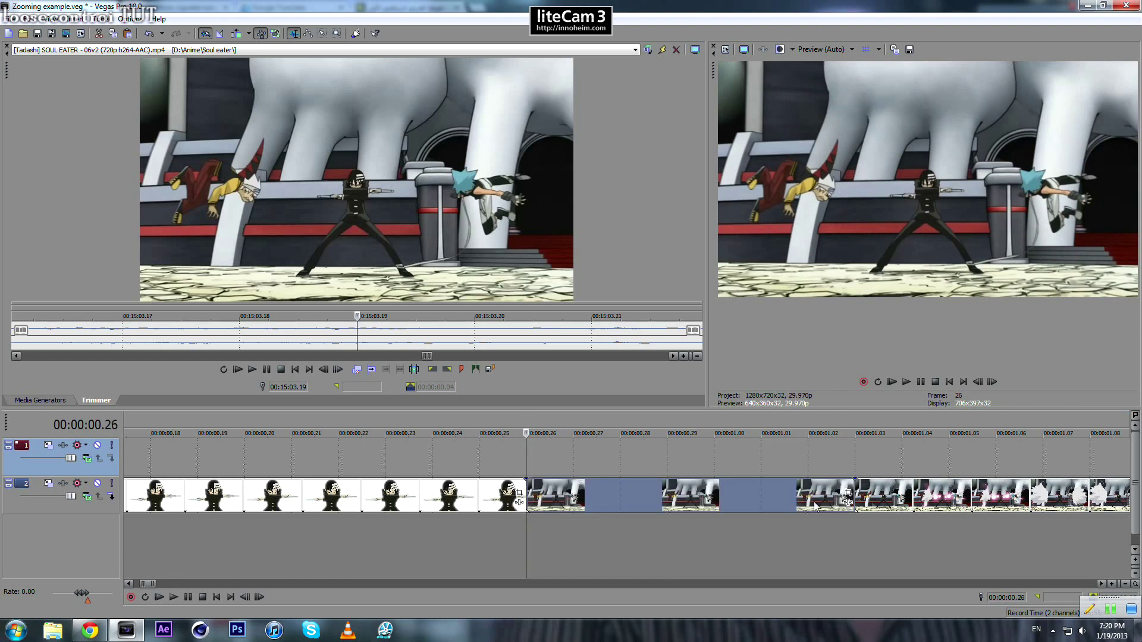
# Open Event Pan/Crop for the still image and move the image to the upper track, starting at 00:00:00.24 over the first clip's end.
pyautogui.click(847, 494)
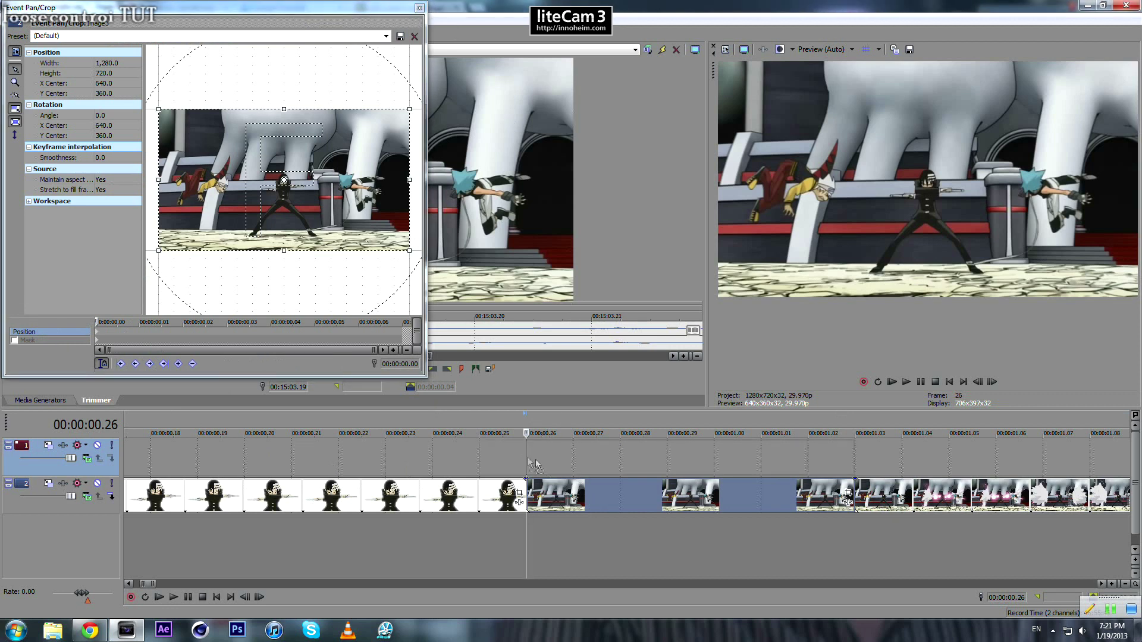
pyautogui.moveTo(559, 501); pyautogui.dragTo(472, 450)
pyautogui.click(434, 453)
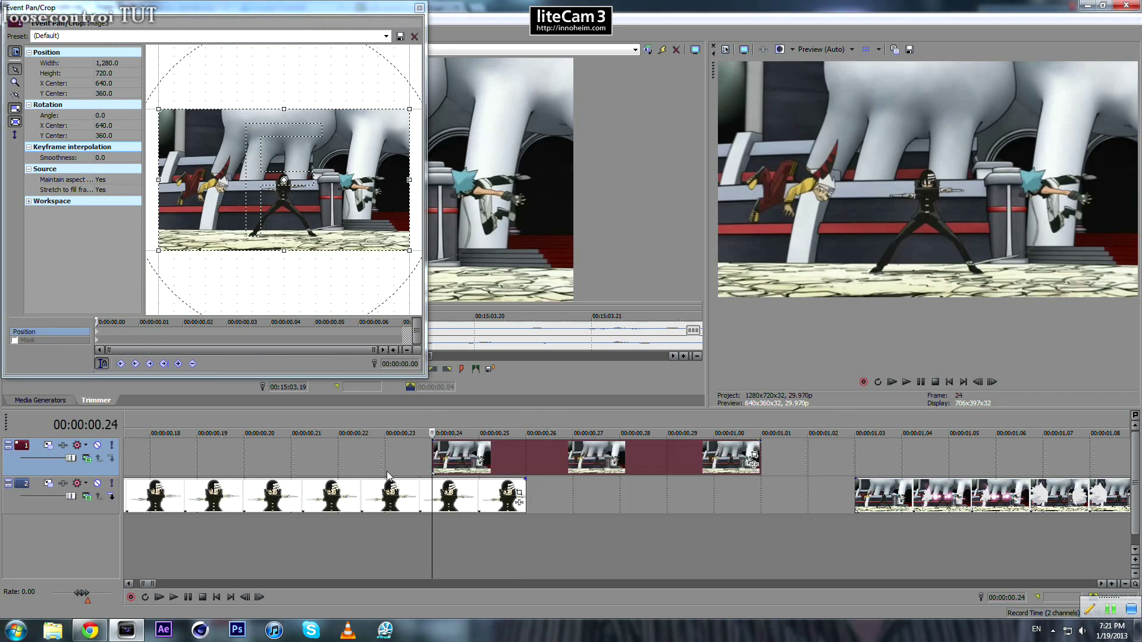
pyautogui.scroll(2, 508, 506)
pyautogui.scroll(-2, 509, 506)
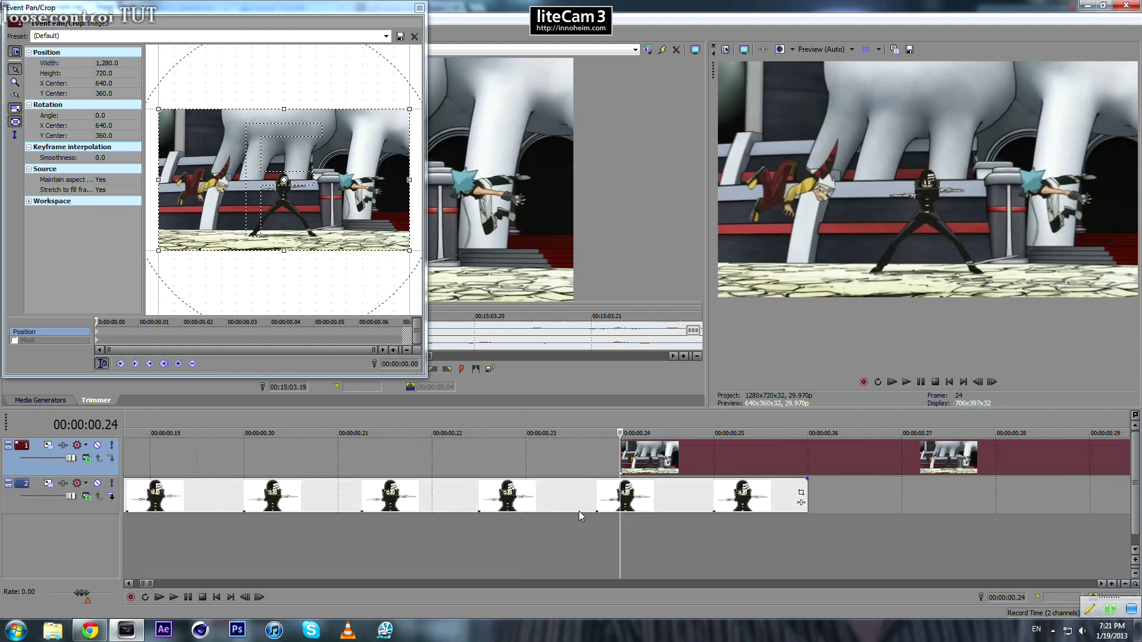
# At the still image's first keyframe, shrink the crop frame around the middle character to about 287.4 by 161.7.
pyautogui.click(96, 332)
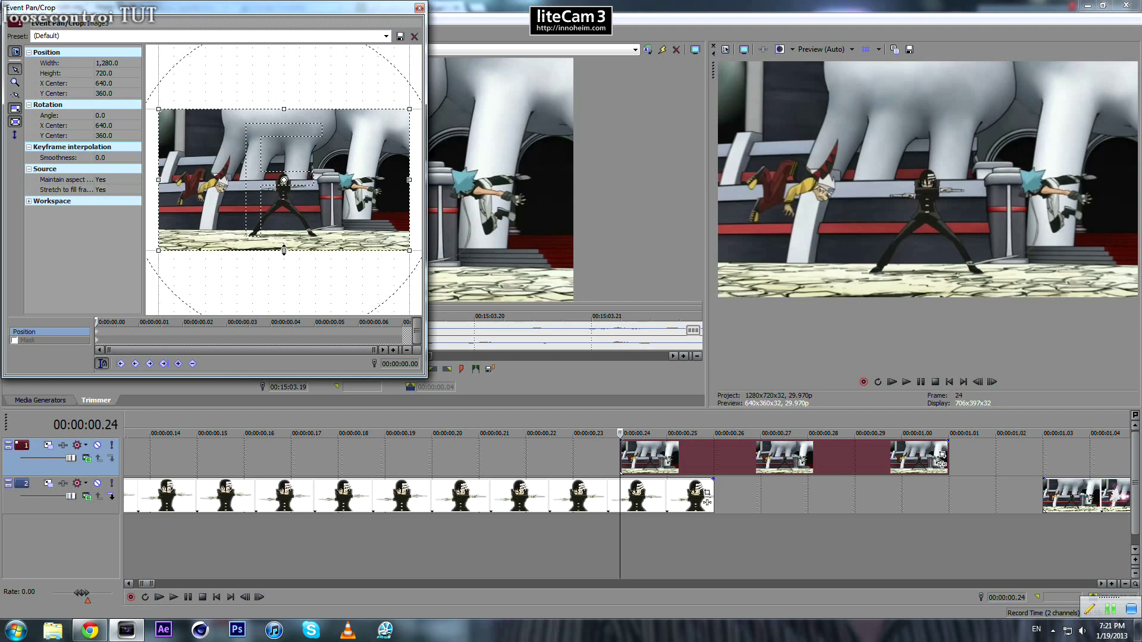
pyautogui.moveTo(284, 249); pyautogui.dragTo(284, 198)
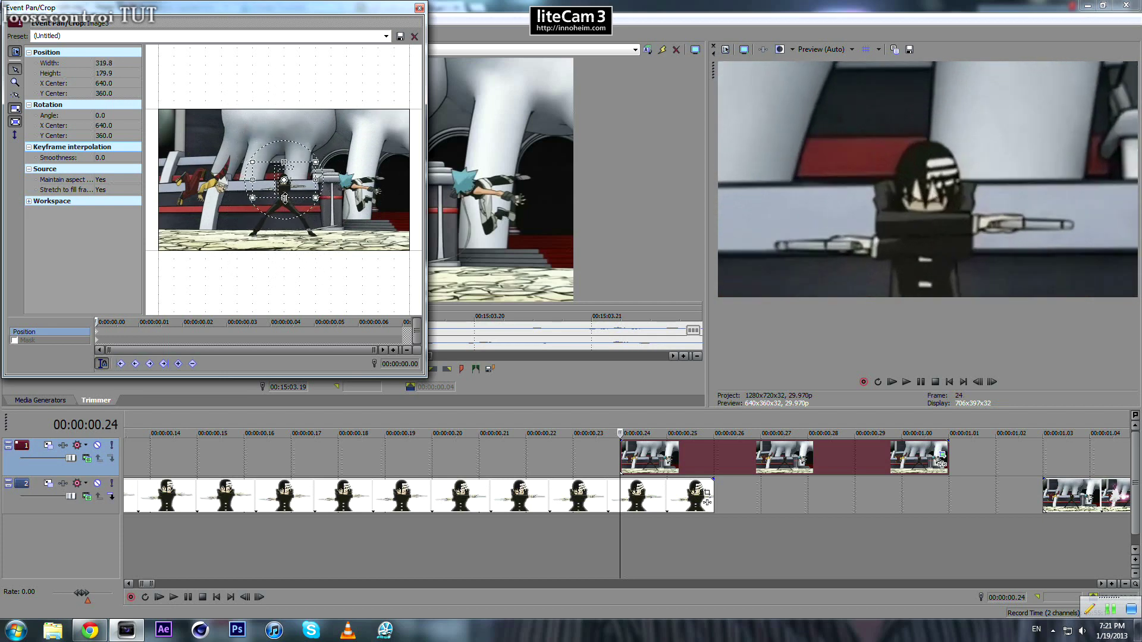
pyautogui.moveTo(284, 197); pyautogui.dragTo(286, 196)
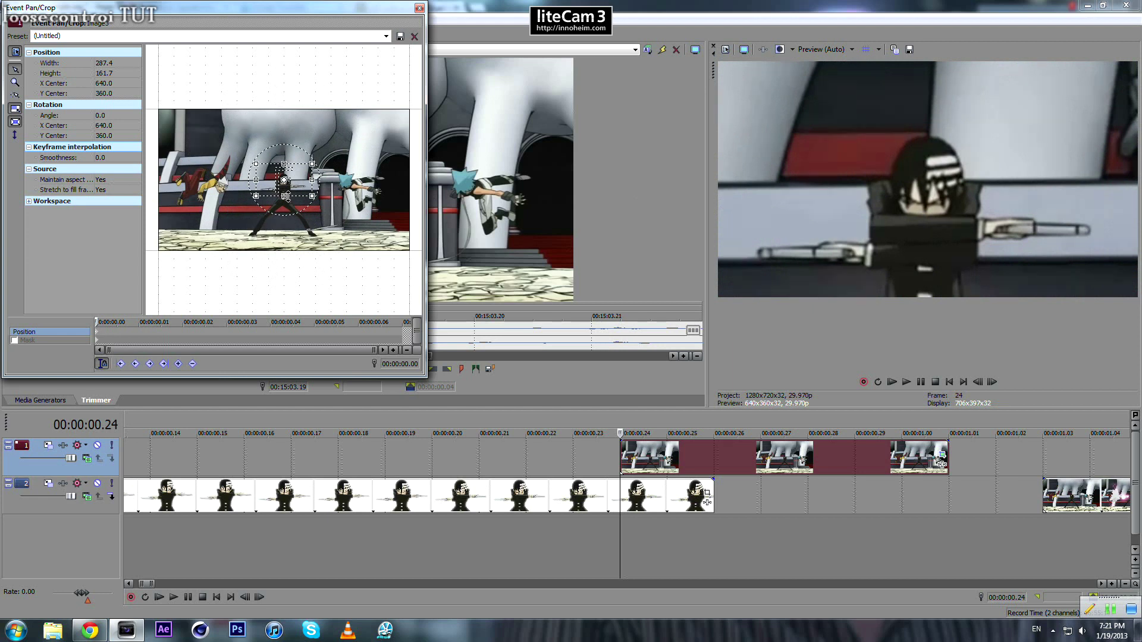
# Mute and unmute the upper track to compare the cropped still with the first clip's frame at 00:00:00.24.
pyautogui.click(620, 445)
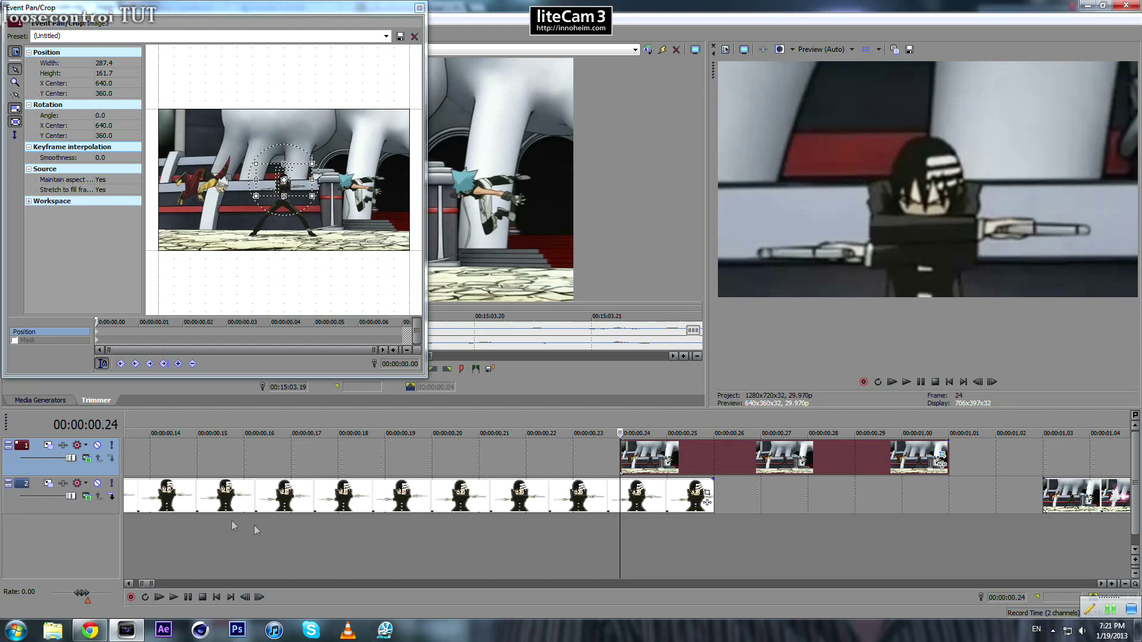
pyautogui.click(96, 446)
pyautogui.click(97, 446)
pyautogui.click(97, 446)
pyautogui.click(97, 446)
pyautogui.click(97, 445)
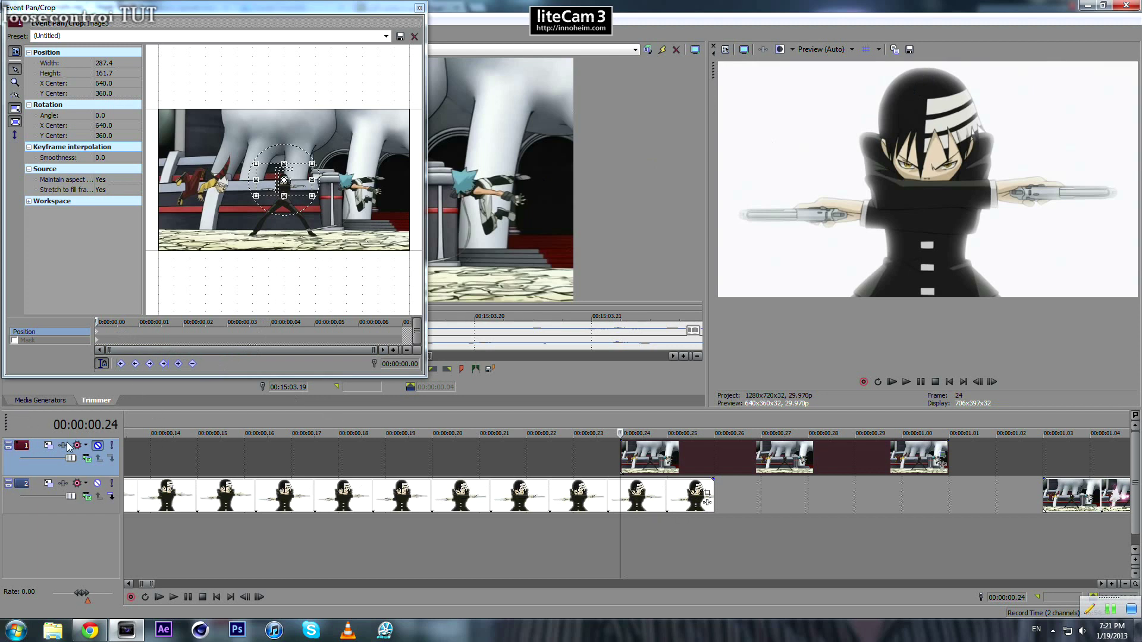
pyautogui.click(97, 446)
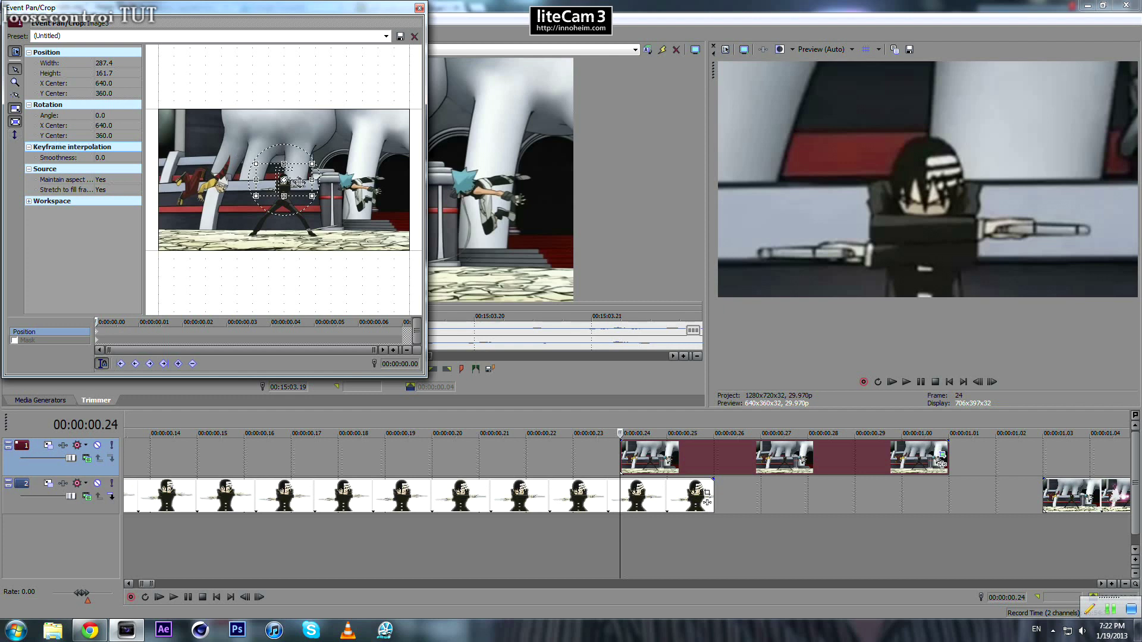
# Refine the first keyframe's crop to about 244.2 by 137.4, with its Y center lowered to about 393.4.
pyautogui.moveTo(299, 177); pyautogui.dragTo(299, 182)
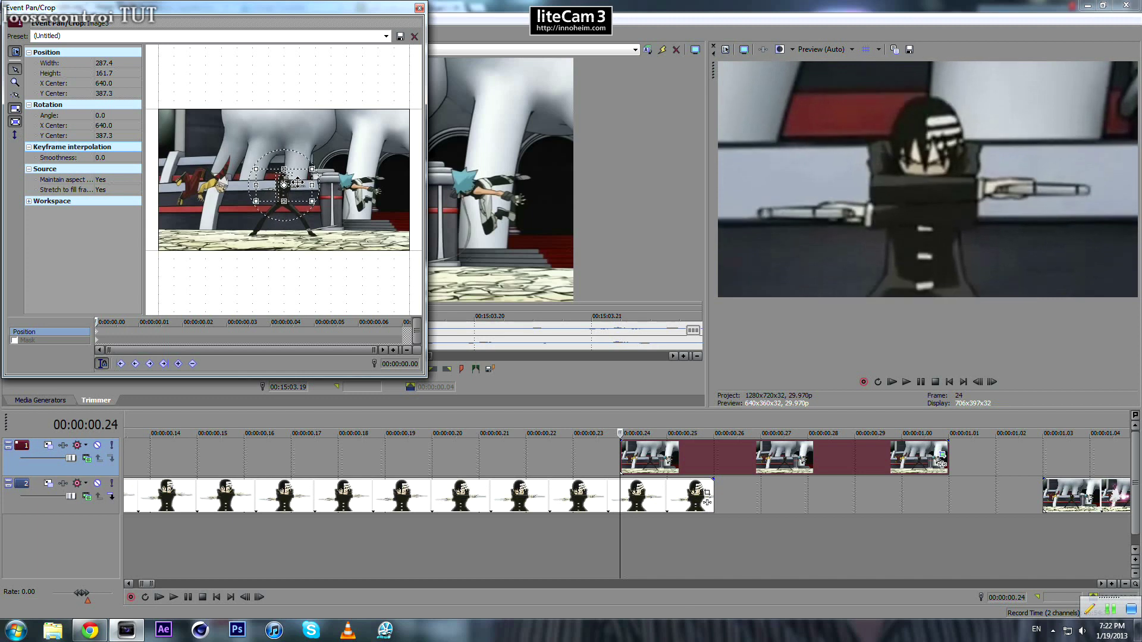
pyautogui.moveTo(284, 170); pyautogui.dragTo(296, 190)
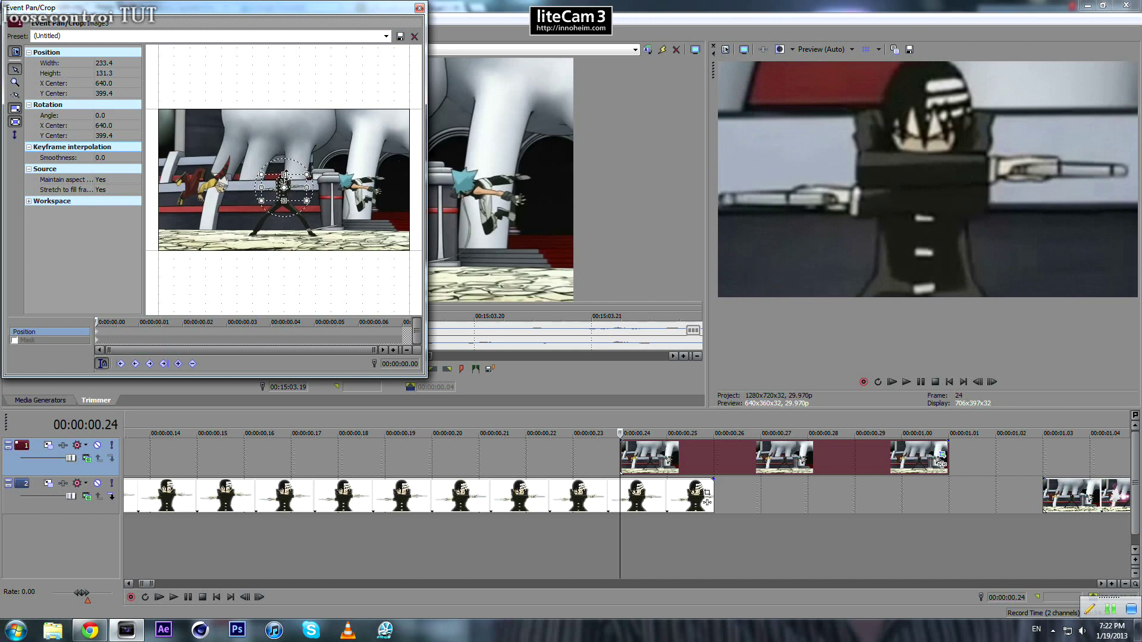
pyautogui.moveTo(285, 176); pyautogui.dragTo(295, 188)
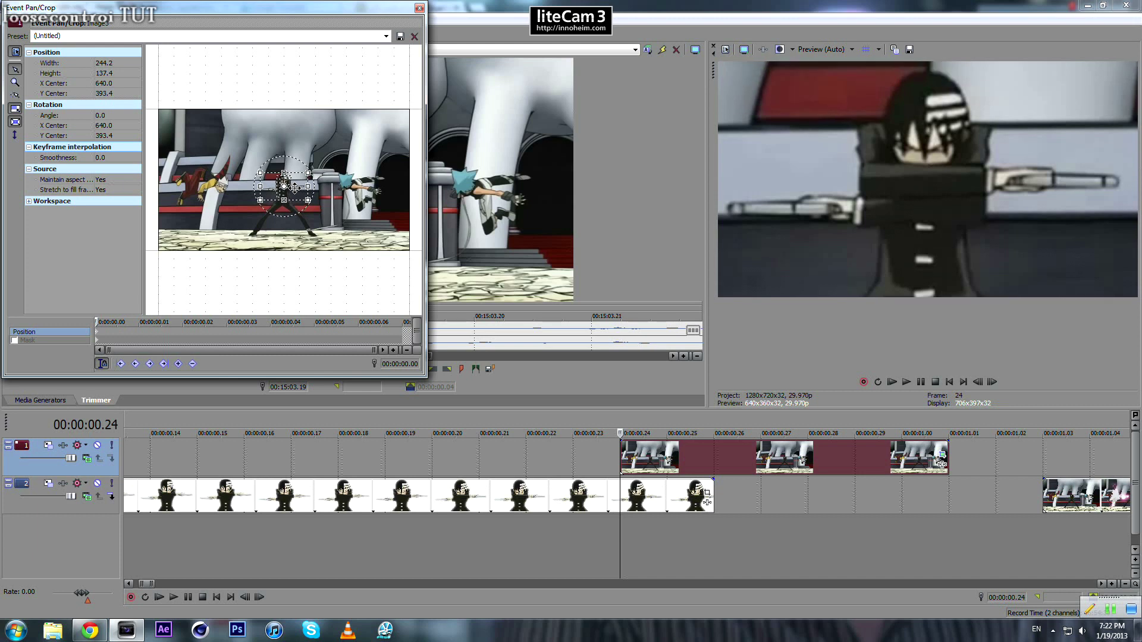
# Toggle the upper track's mute repeatedly to check the refined crop's character size and position against the first scene.
pyautogui.click(98, 446)
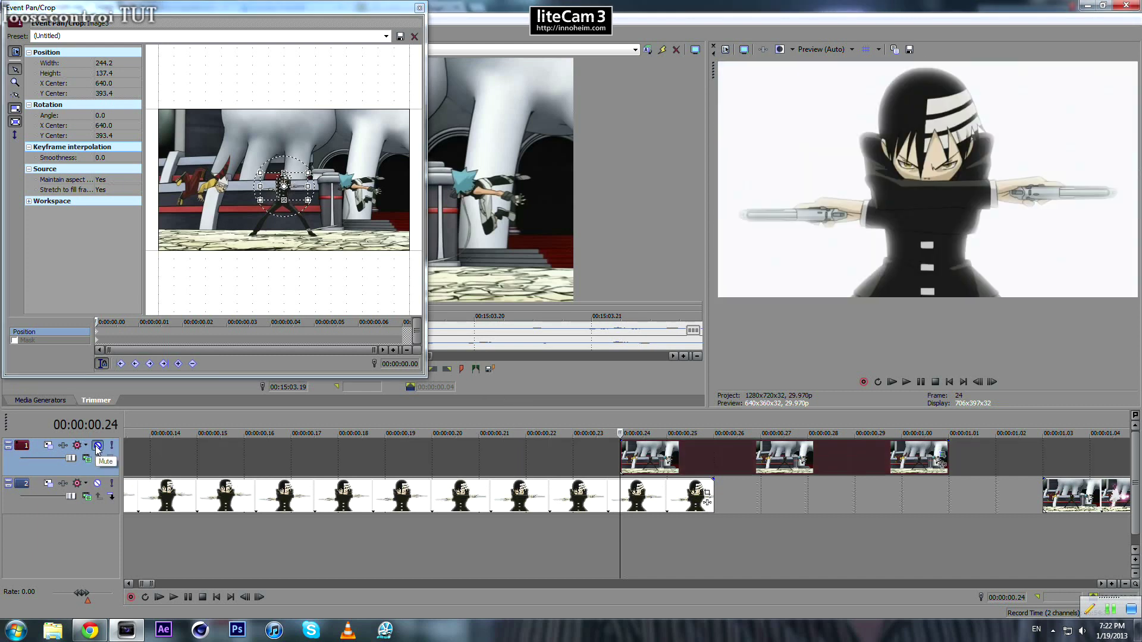
pyautogui.click(97, 446)
pyautogui.click(97, 446)
pyautogui.click(98, 446)
pyautogui.click(98, 446)
pyautogui.click(97, 445)
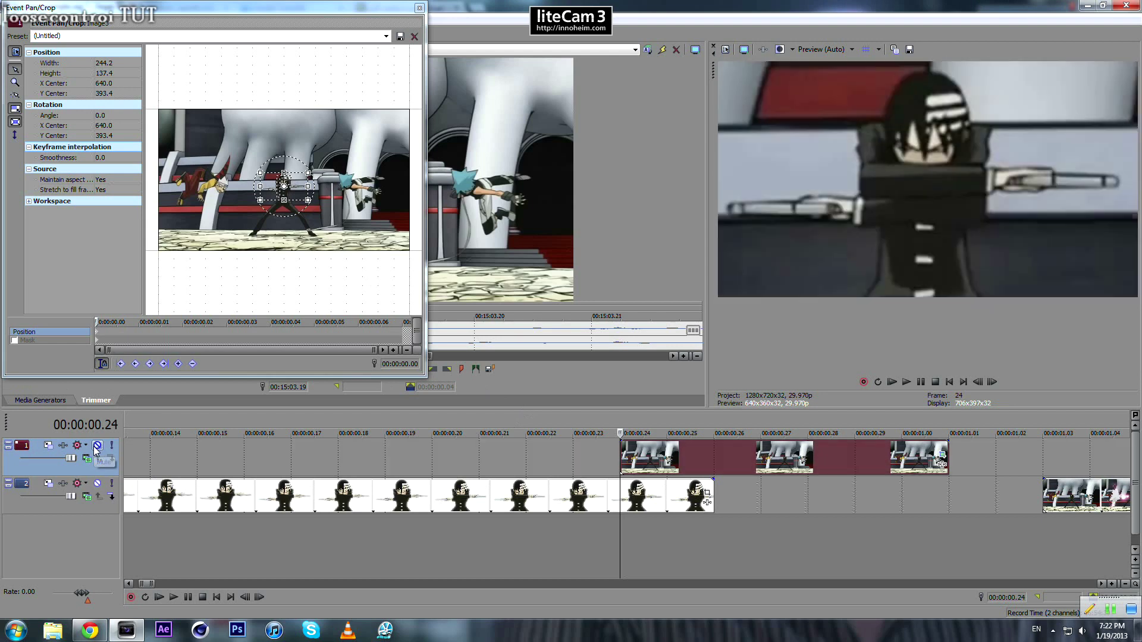
pyautogui.click(97, 446)
pyautogui.click(98, 446)
pyautogui.click(93, 449)
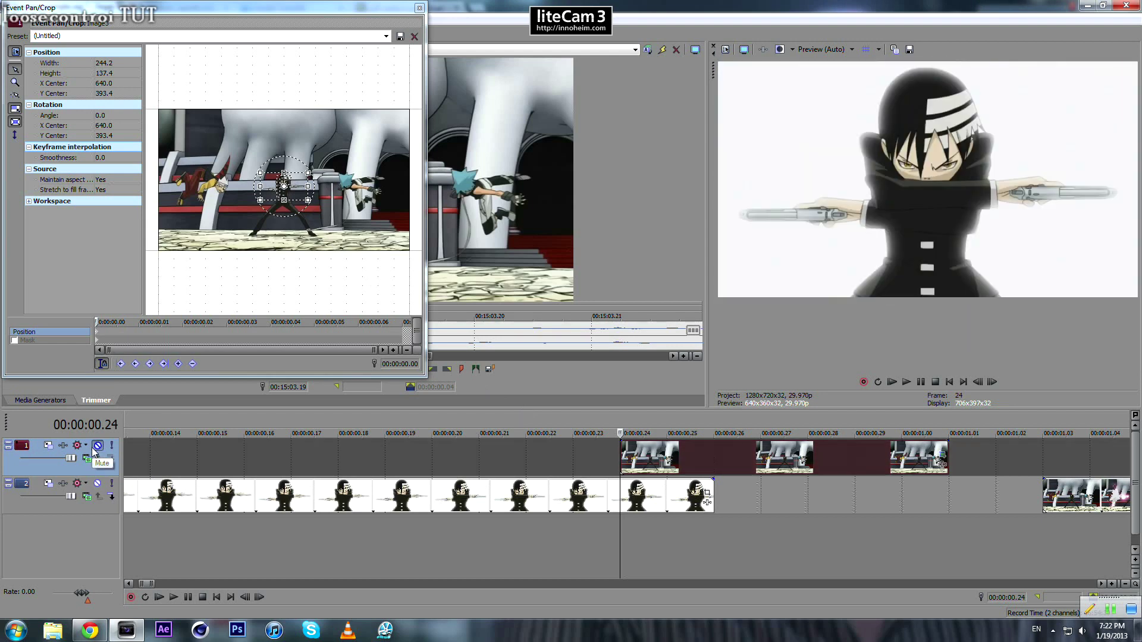
pyautogui.click(93, 448)
pyautogui.click(93, 449)
pyautogui.click(94, 449)
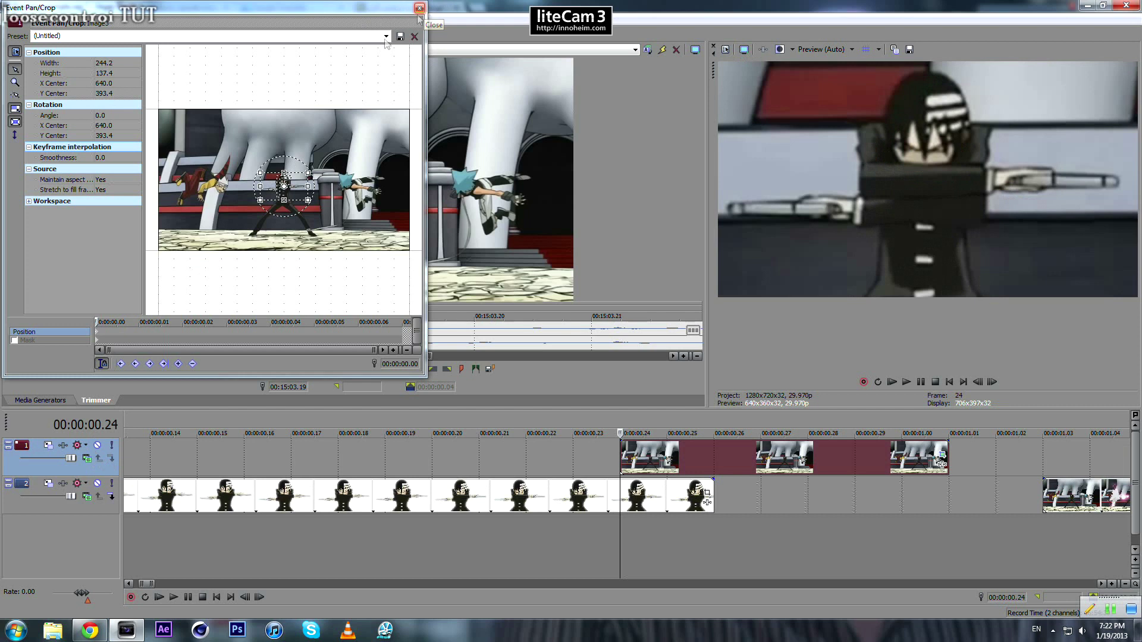
# At the end of the still image, at 00:00:00.07, add a keyframe that restores the full frame with the Default crop preset.
pyautogui.click(416, 332)
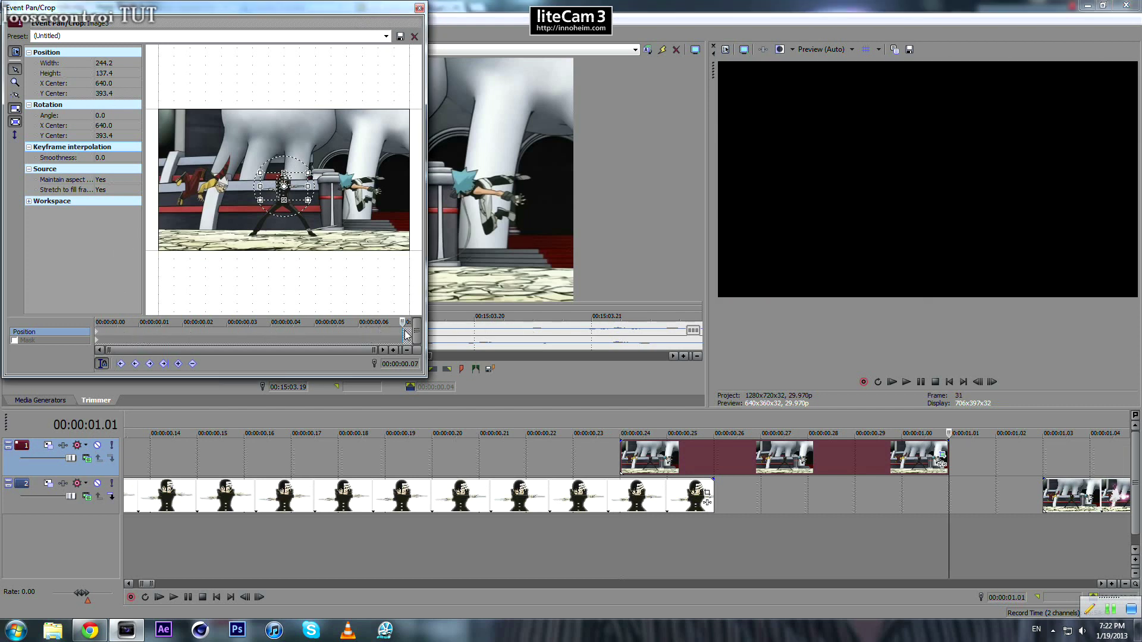
pyautogui.click(385, 35)
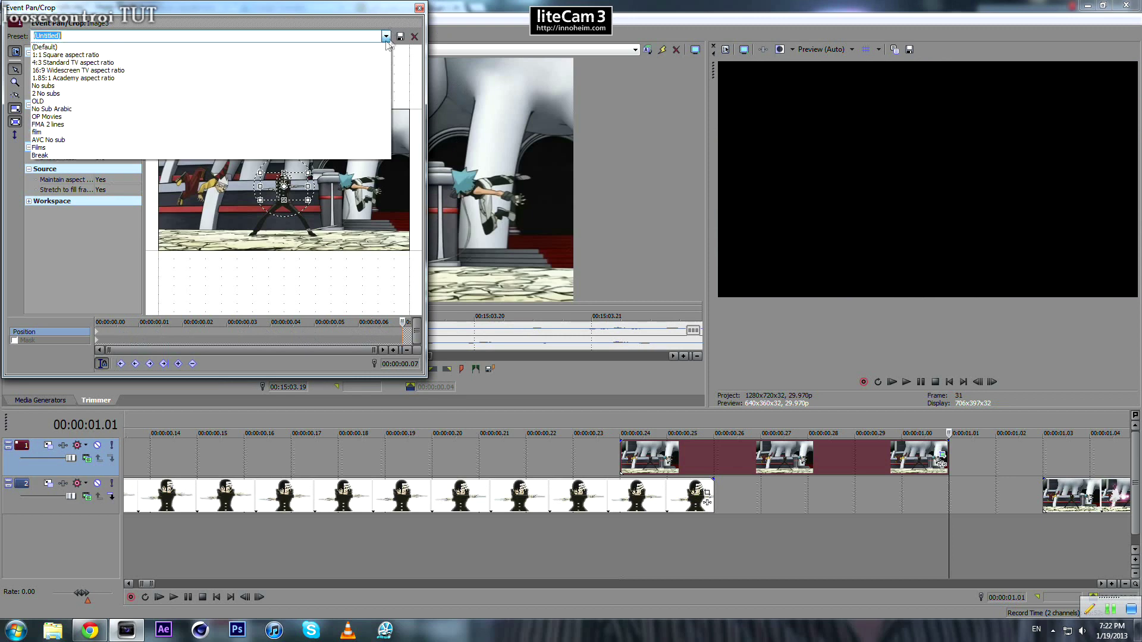
pyautogui.click(40, 48)
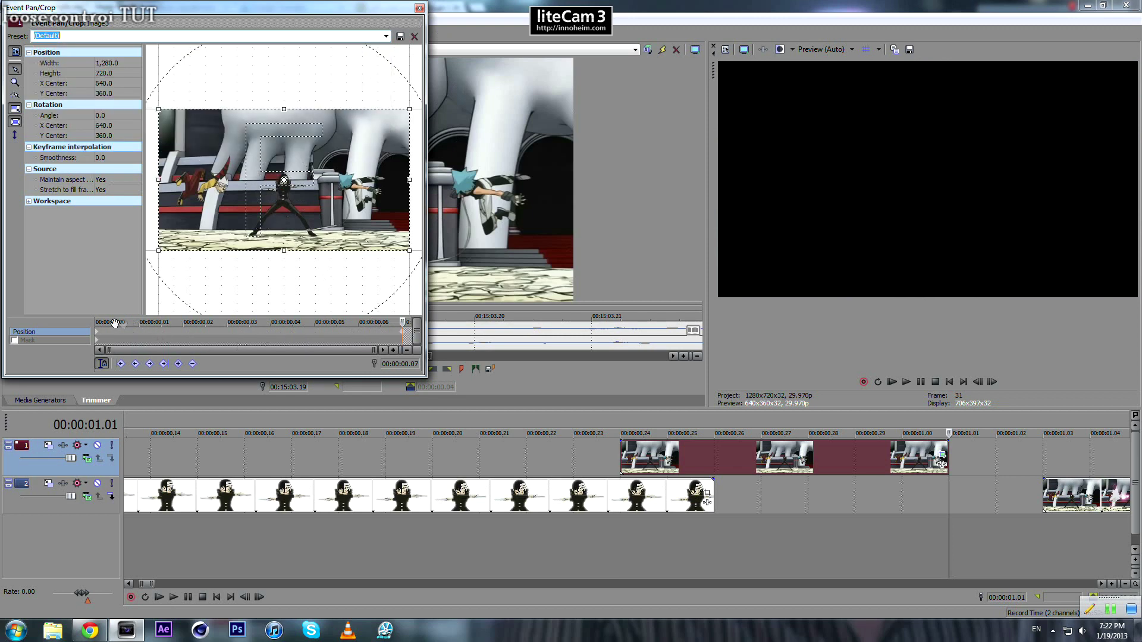
# Play and step through the still image's frames from 00:00:00.24 to examine the zoom-out from the middle character.
pyautogui.click(619, 450)
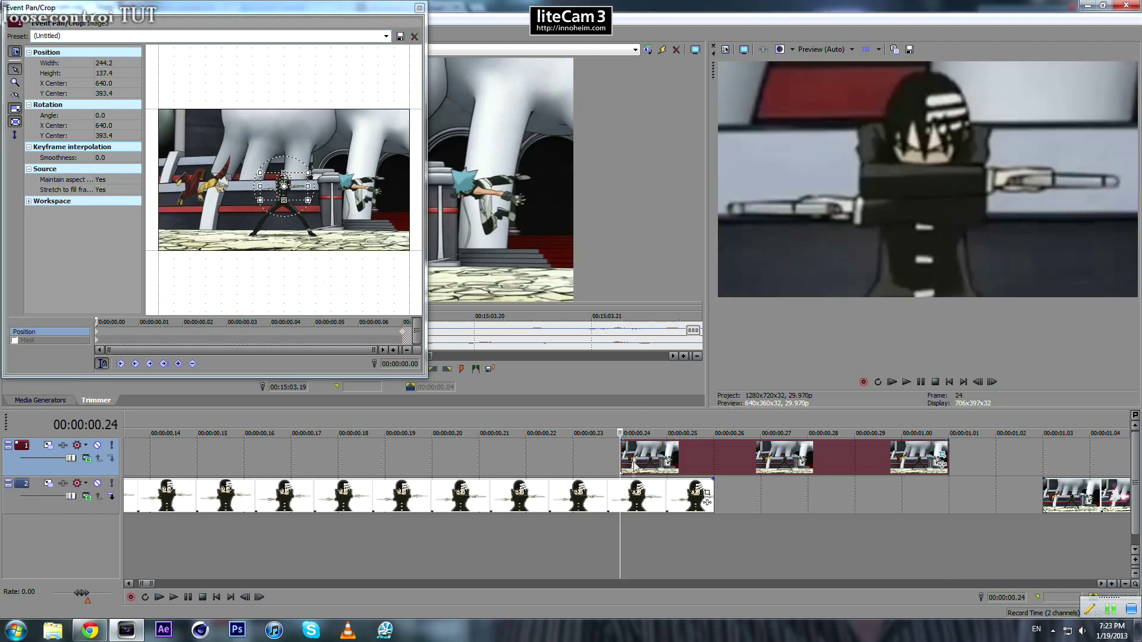
pyautogui.click(99, 339)
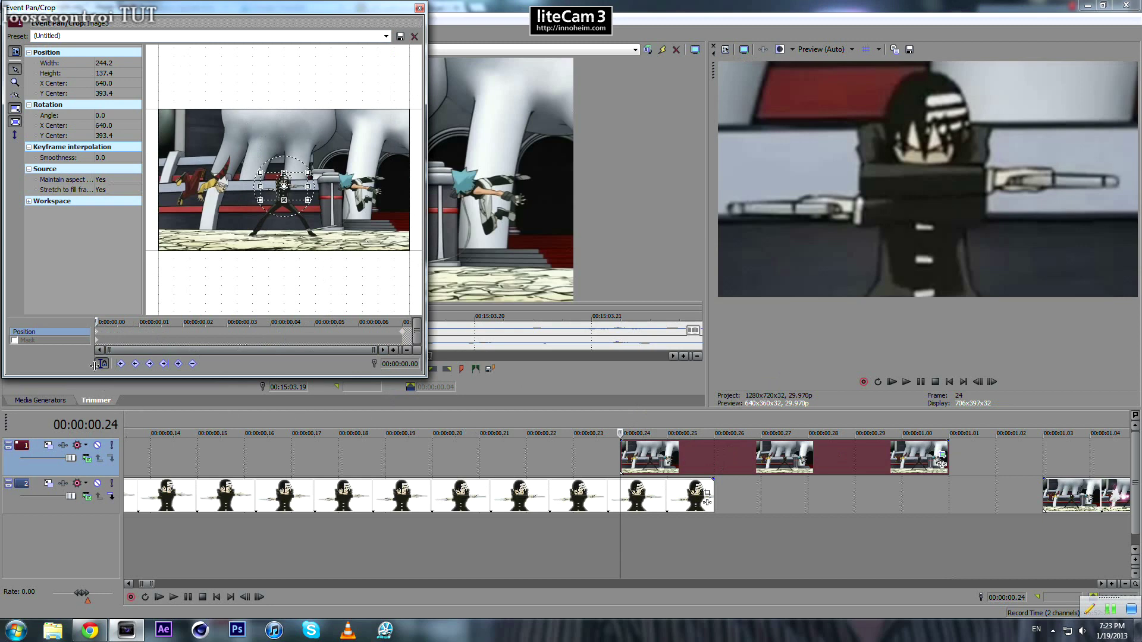
pyautogui.click(619, 457)
pyautogui.press('space')
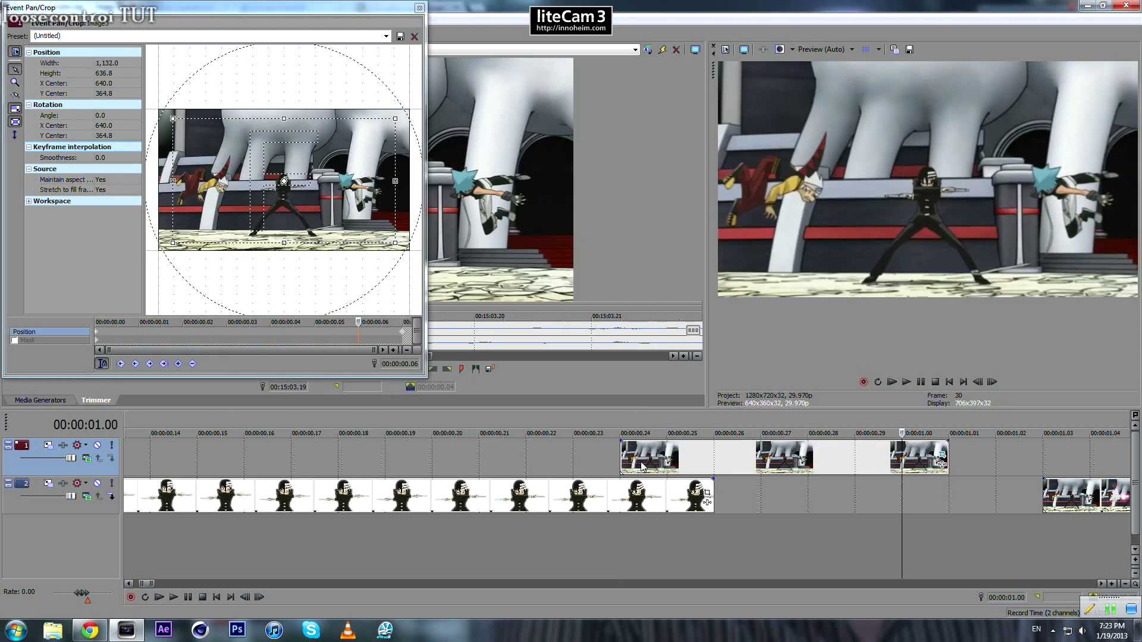
pyautogui.press('Right')
pyautogui.press('Left')
pyautogui.press('Left')
pyautogui.press('Right')
pyautogui.press('Right')
pyautogui.press('Left')
pyautogui.press('Left')
pyautogui.click(744, 472)
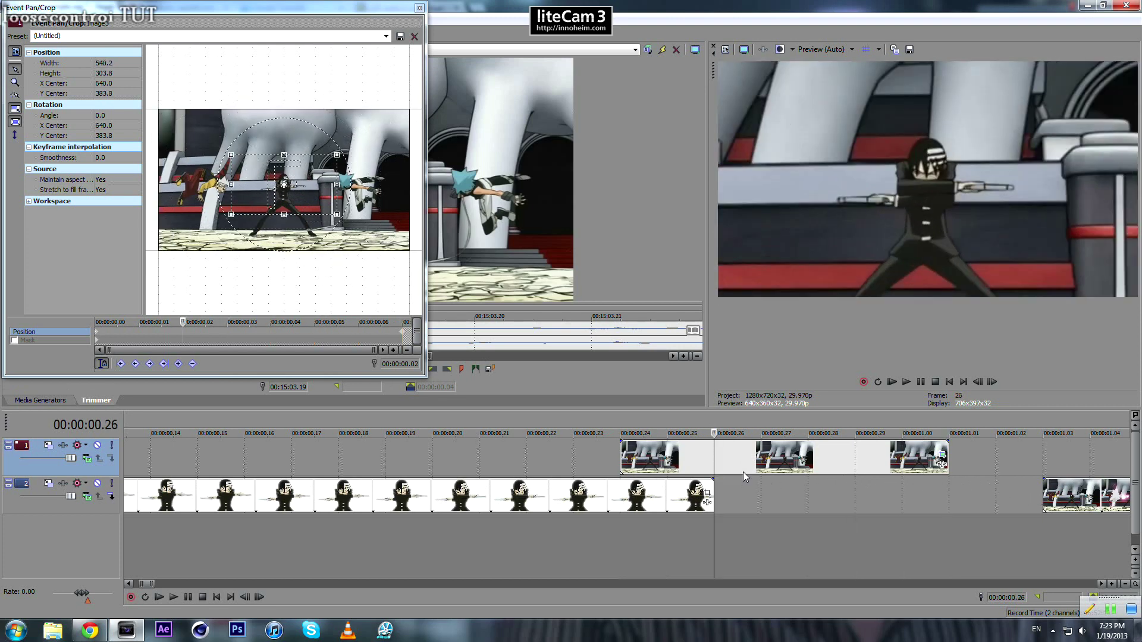
pyautogui.press('Left')
pyautogui.press('Left')
pyautogui.press('Left')
pyautogui.press('Right')
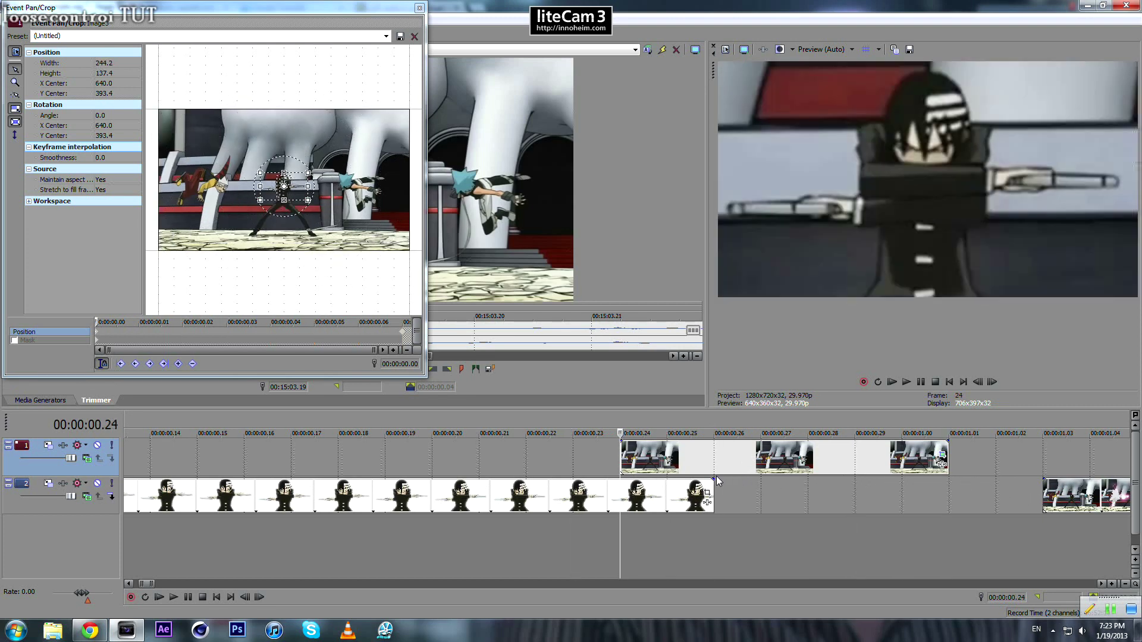
# Move the second scene's clip on the lower track so it starts where the still image ends, at 00:00:01.01.
pyautogui.moveTo(718, 465)
pyautogui.mouseDown()
pyautogui.moveTo(789, 465)
pyautogui.moveTo(717, 462)
pyautogui.mouseUp()
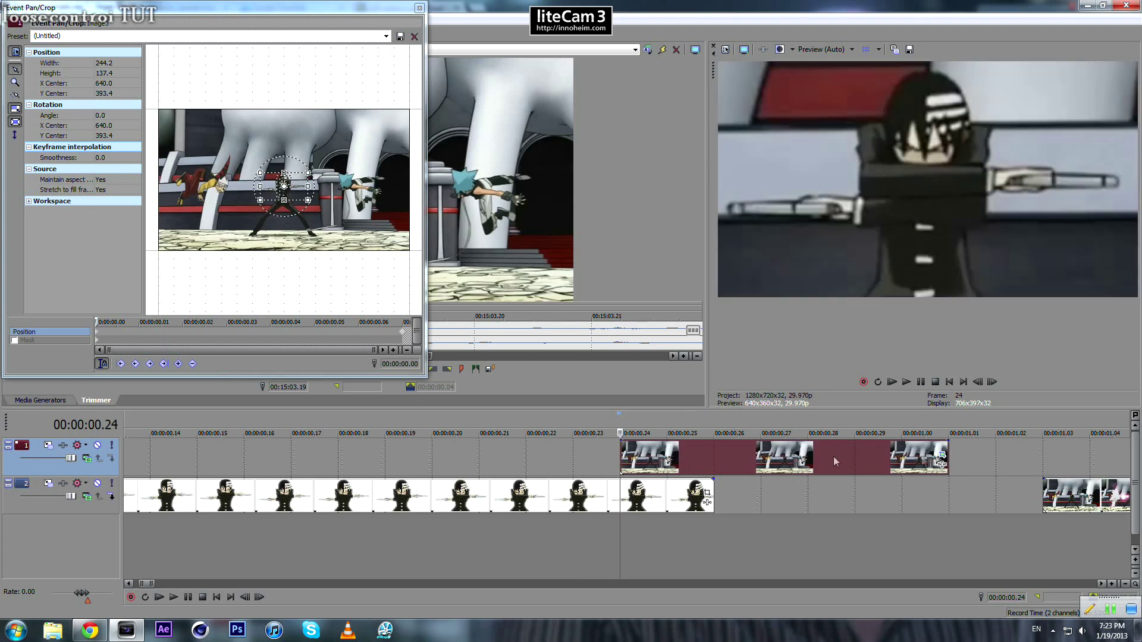
pyautogui.moveTo(1072, 497); pyautogui.dragTo(978, 498)
# Step forward and back through the frames across the first clip, the still image and the moved second clip to check their continuity.
pyautogui.press('Right')
pyautogui.press('Right')
pyautogui.press('Right')
pyautogui.press('Right')
pyautogui.press('Right')
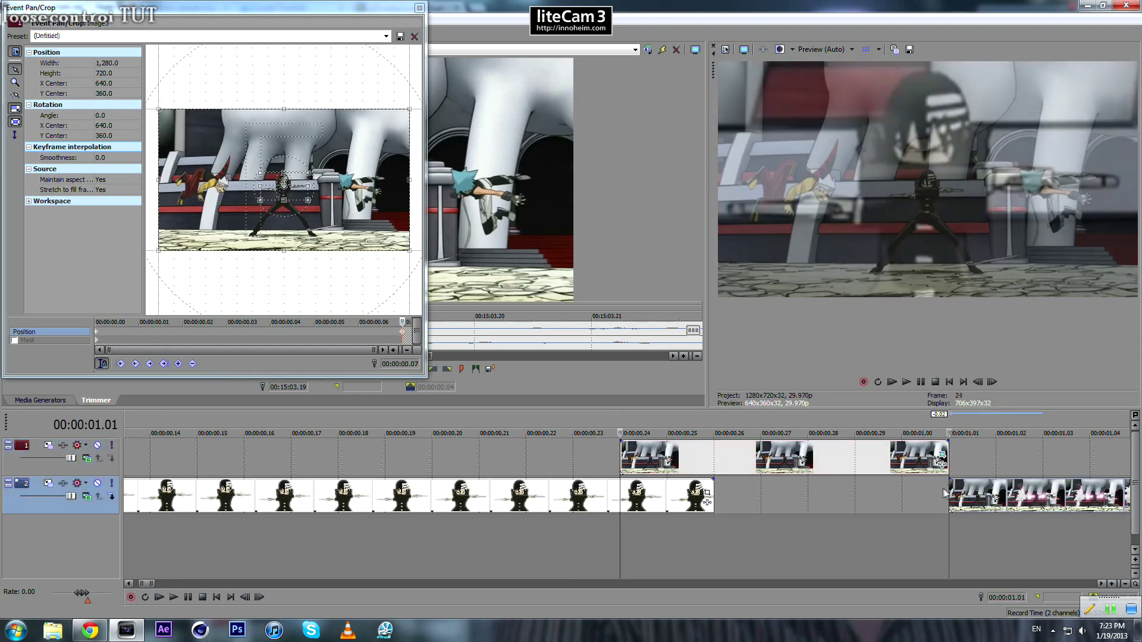
pyautogui.press('Left')
pyautogui.press('Left')
pyautogui.press('Left')
pyautogui.press('Left')
pyautogui.press('Left')
pyautogui.press('Left')
pyautogui.press('Left')
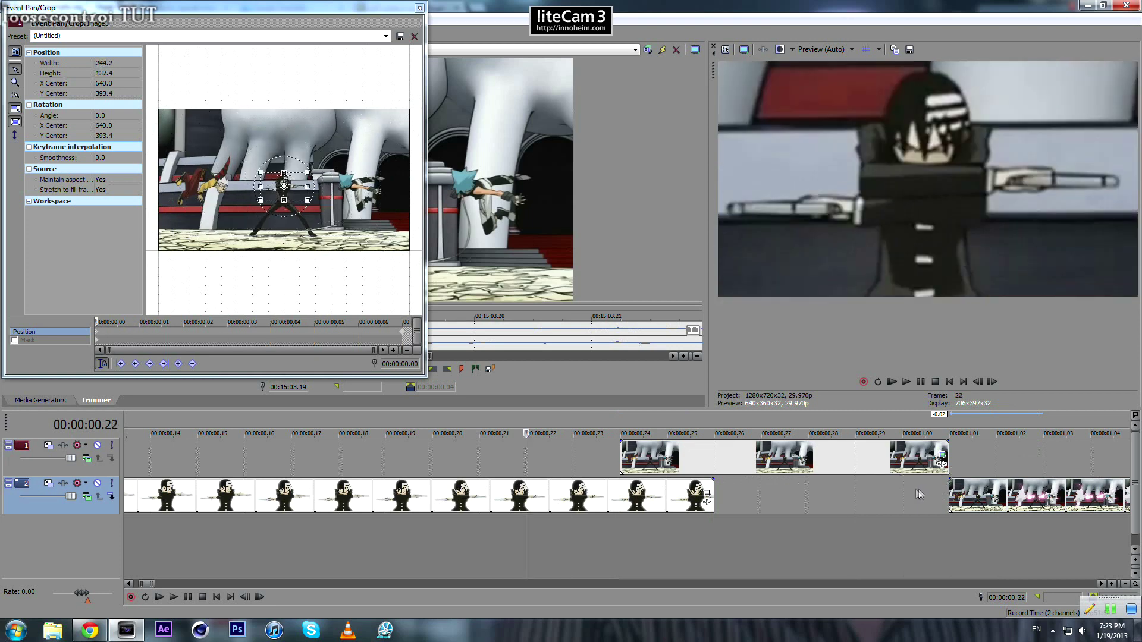
pyautogui.press('Right')
pyautogui.press('Right')
# Set the crop's last keyframe to Smooth interpolation and step through the still image's frames to check the zoom.
pyautogui.click(396, 339)
pyautogui.rightClick(404, 336)
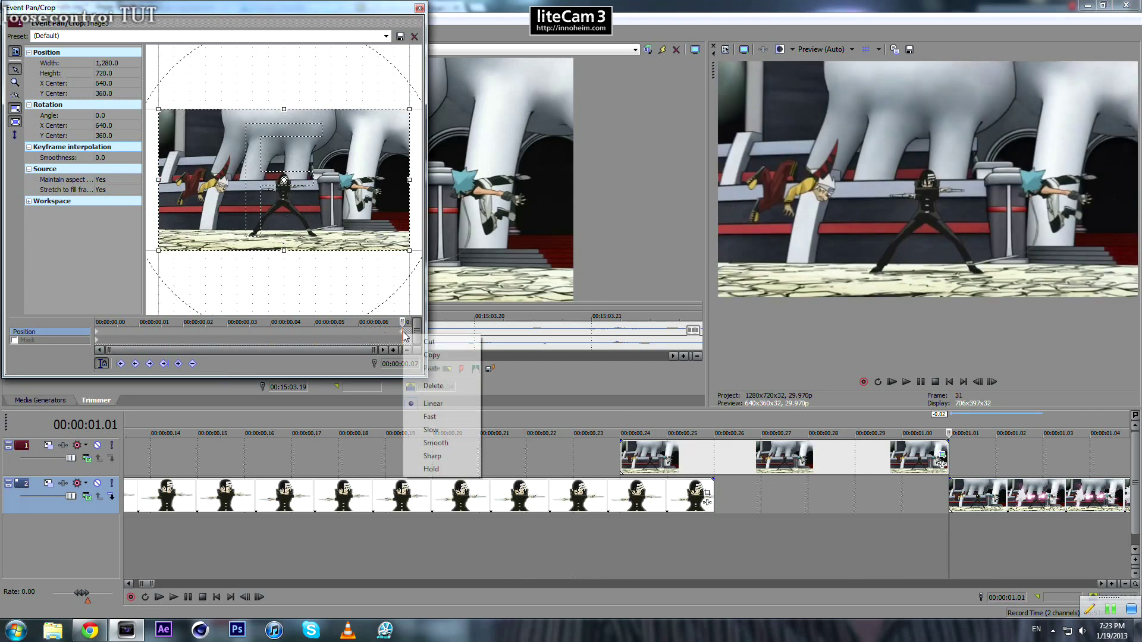
pyautogui.click(456, 443)
pyautogui.click(783, 456)
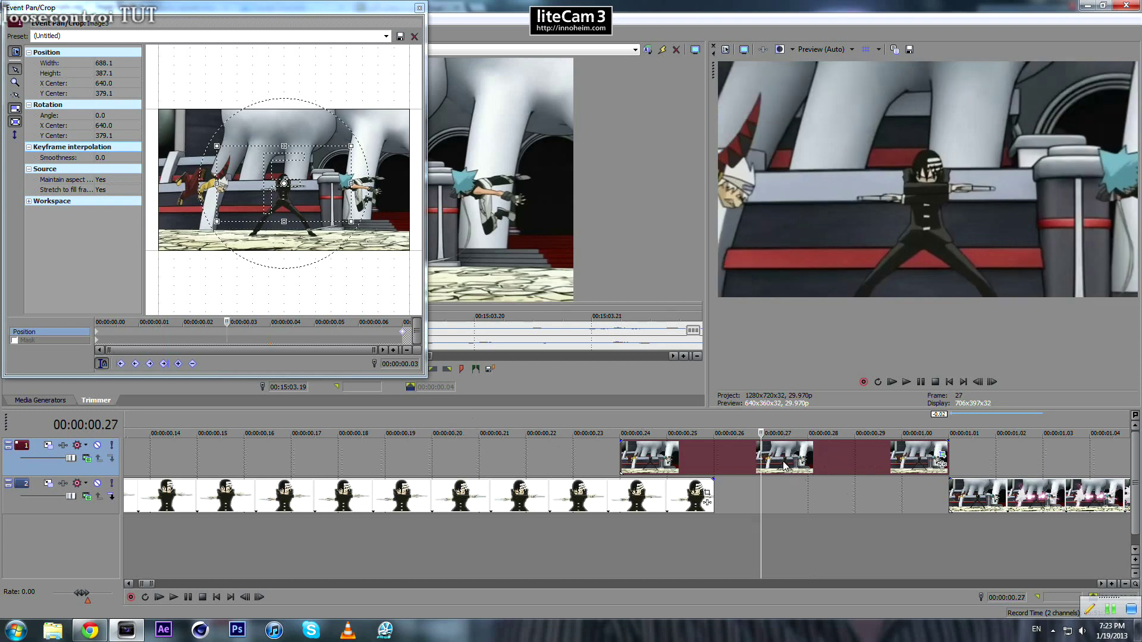
pyautogui.press('Right')
pyautogui.press('Right')
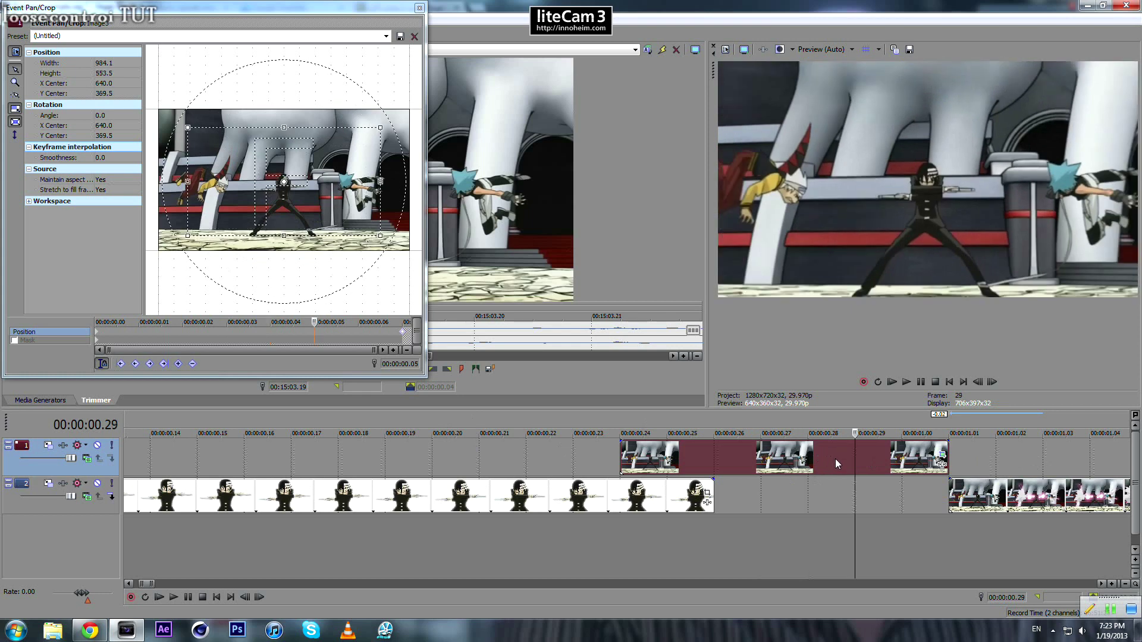
pyautogui.press('Right')
pyautogui.press('Right')
pyautogui.press('Right')
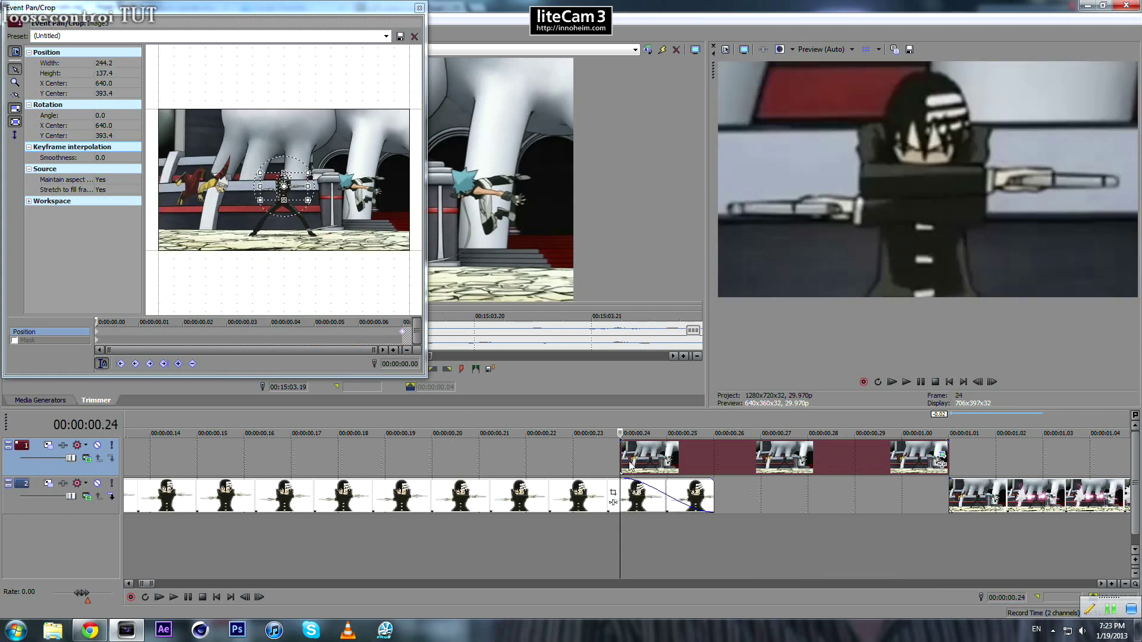
# Add a fade-in to the still image from 00:00:00.24 to 00:00:00.26, matching the first clip's fade-out.
pyautogui.moveTo(622, 441); pyautogui.dragTo(714, 440)
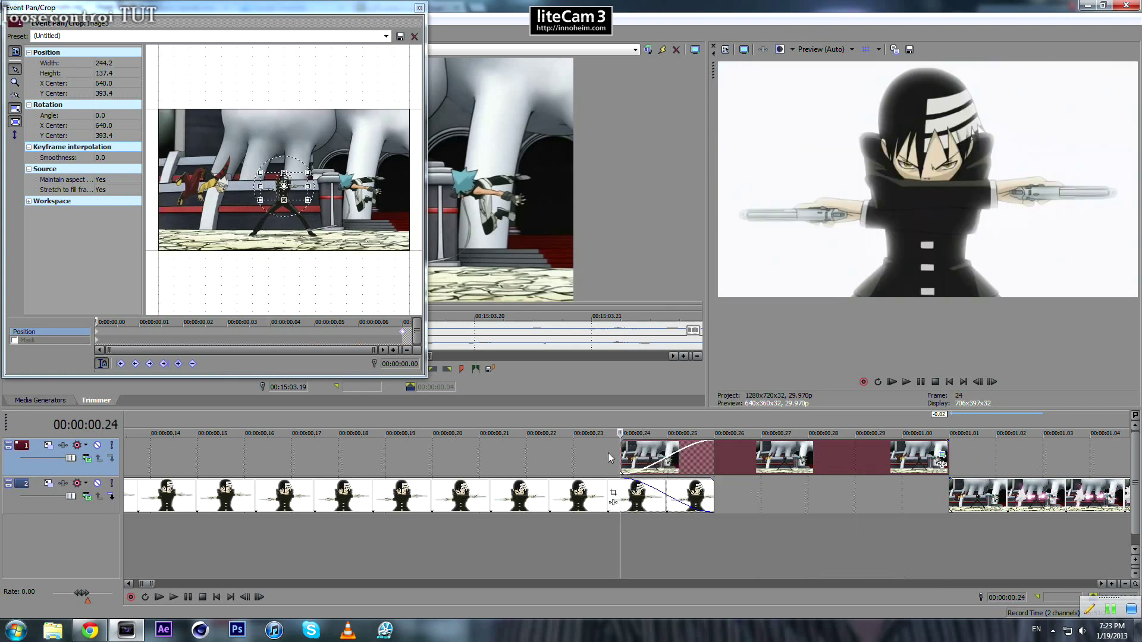
pyautogui.click(612, 458)
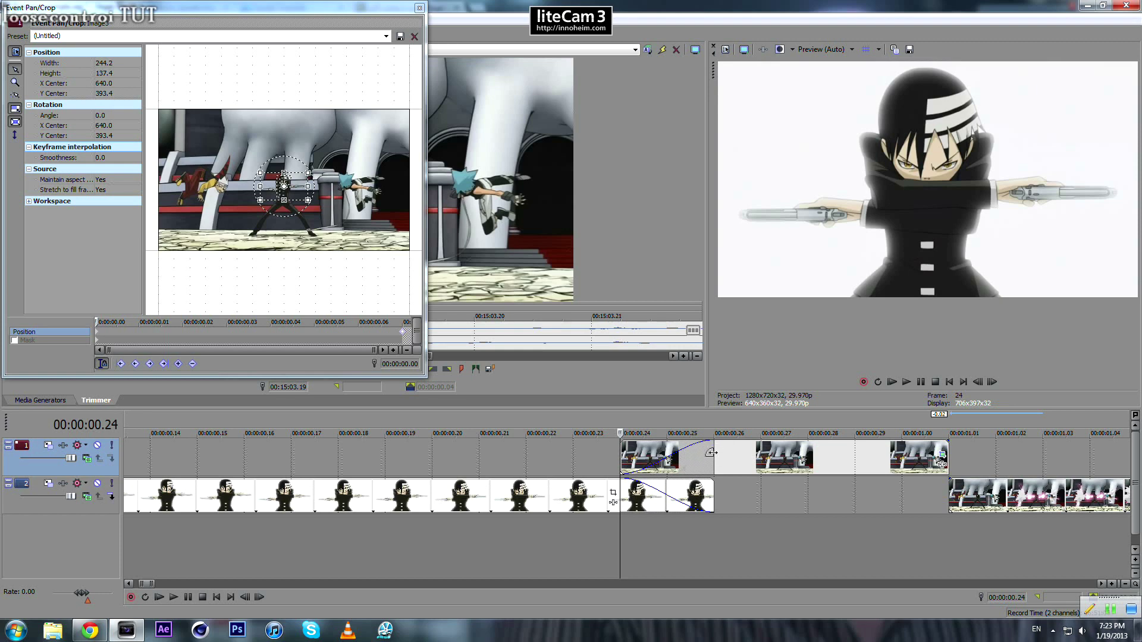
pyautogui.moveTo(712, 453); pyautogui.dragTo(618, 453)
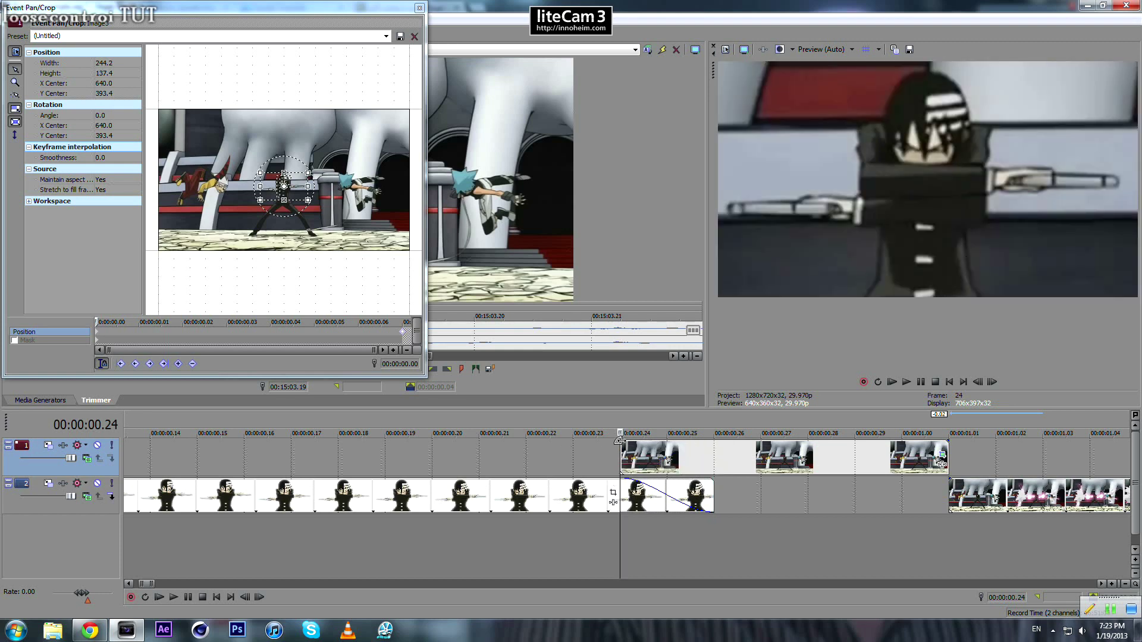
pyautogui.moveTo(619, 440); pyautogui.dragTo(711, 458)
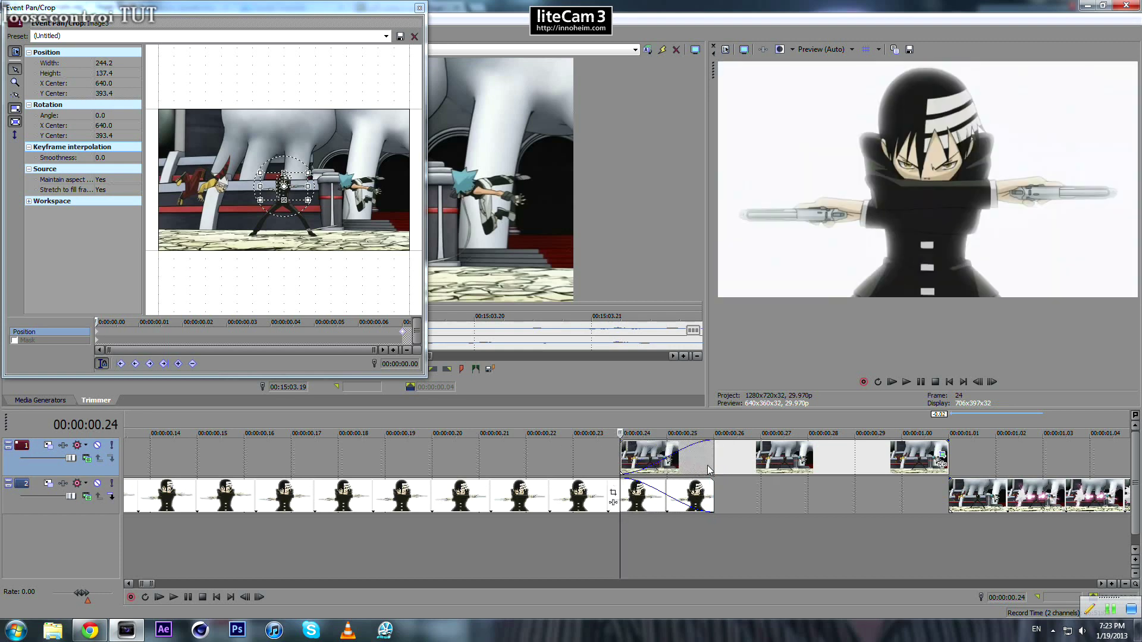
# Step frame by frame from 00:00:00.24 through the crossfade and zoom to the start of the second scene.
pyautogui.press('Right')
pyautogui.press('Right')
pyautogui.press('Right')
pyautogui.press('Right')
pyautogui.press('Right')
pyautogui.press('Right')
pyautogui.press('Right')
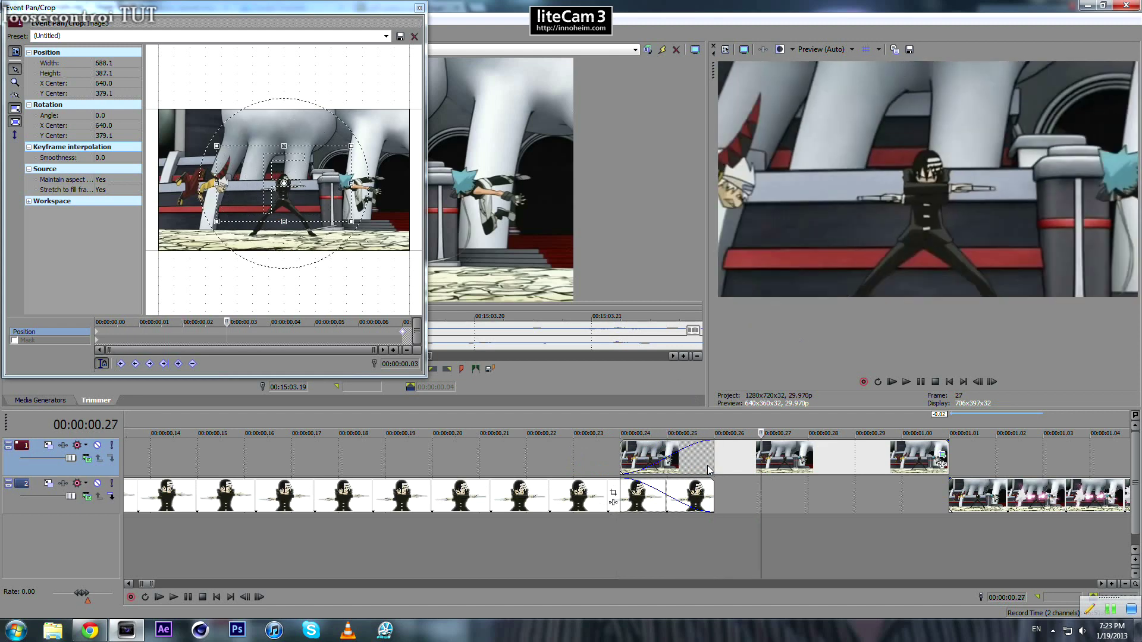
pyautogui.press('Right')
# Play the whole transition from 00:00:00.19 to see how the crossfade and zoom look in motion.
pyautogui.scroll(-2, 909, 465)
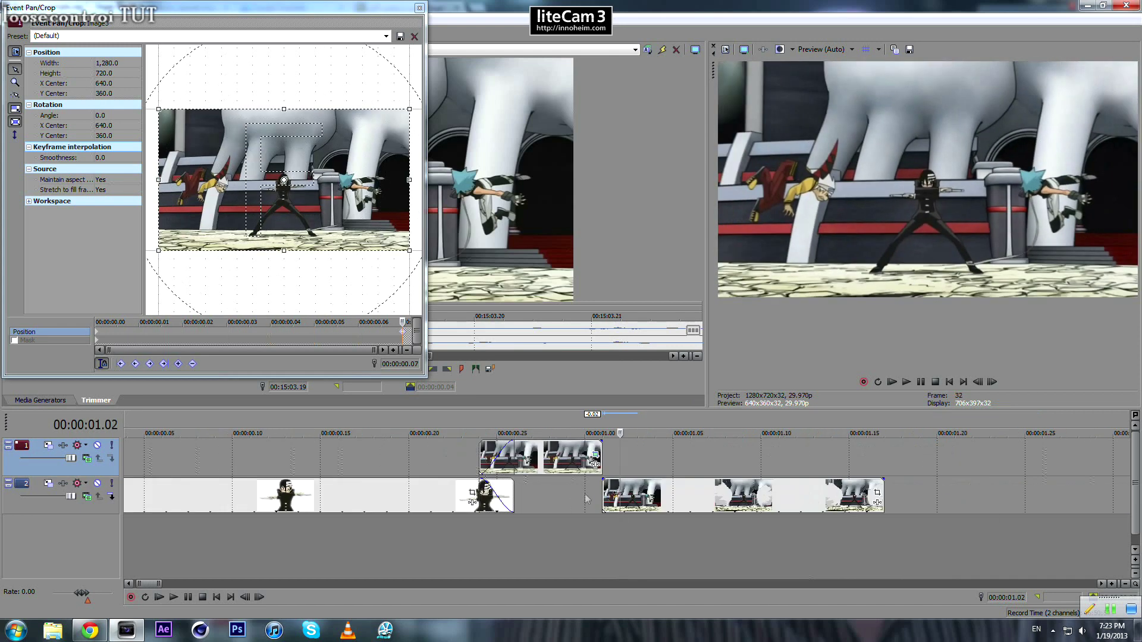
pyautogui.click(479, 459)
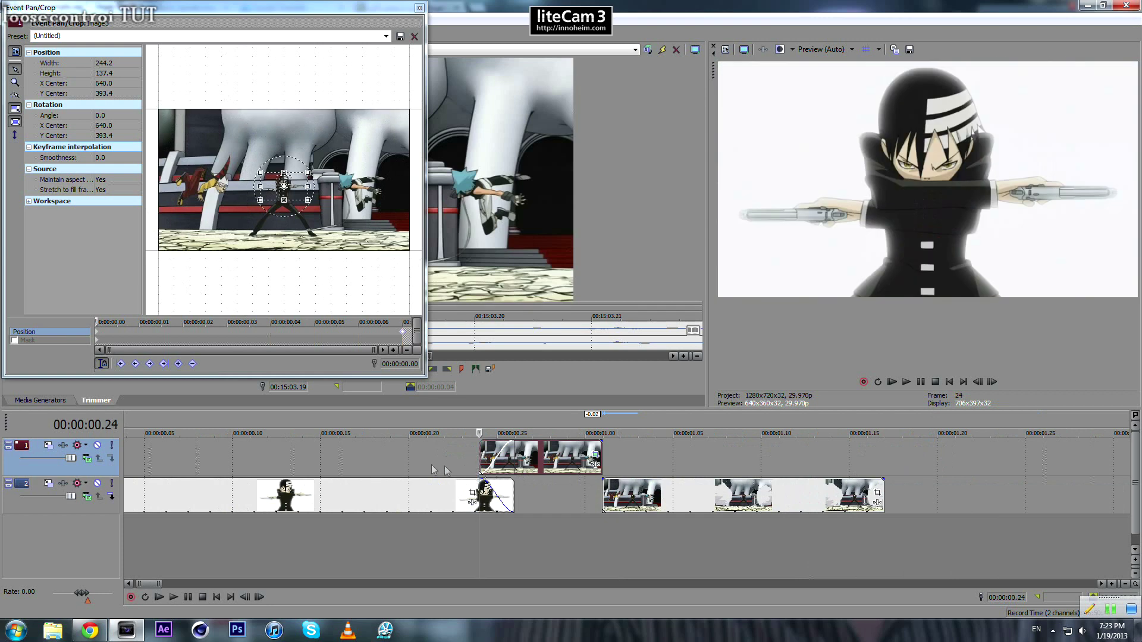
pyautogui.click(394, 472)
pyautogui.press('space')
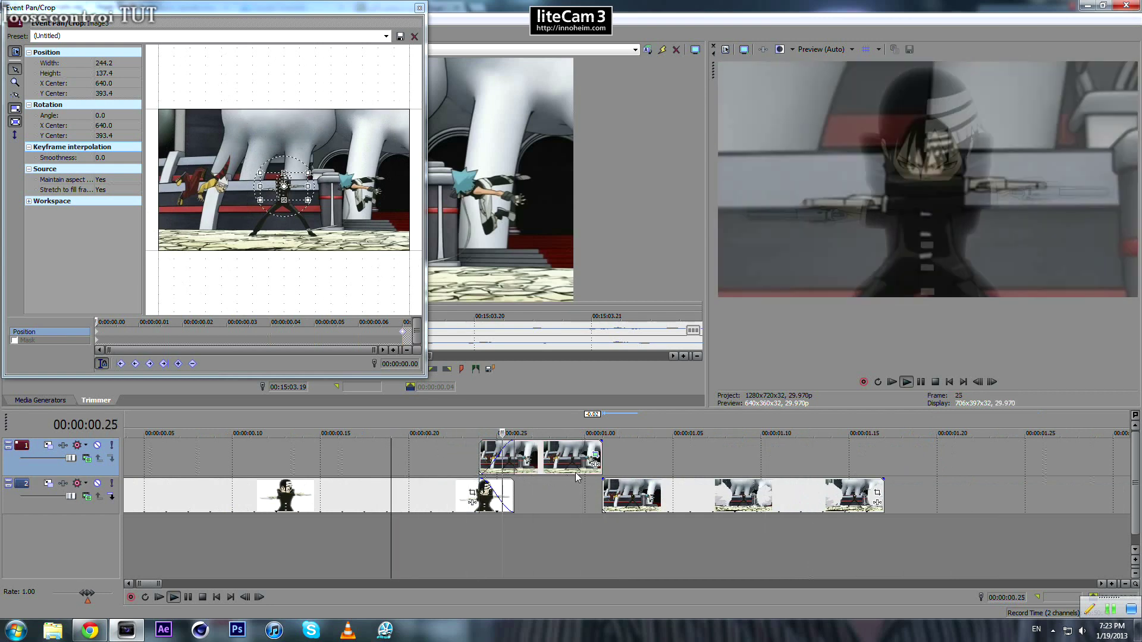
pyautogui.press('space')
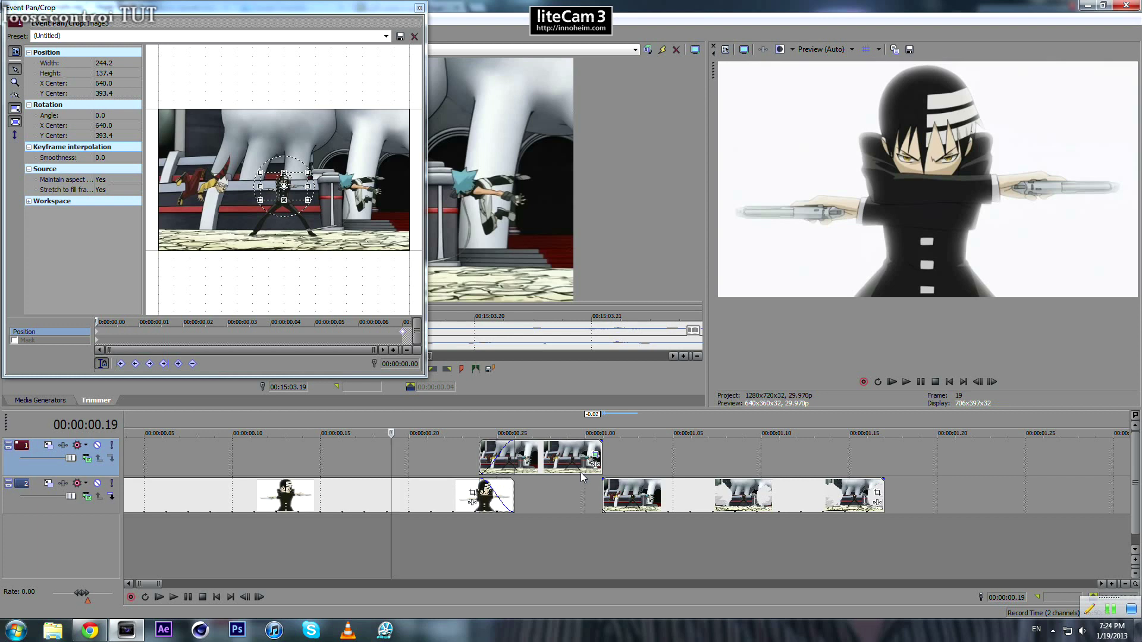
# Add the Sony Radial Blur effect to the still image.
pyautogui.click(532, 455)
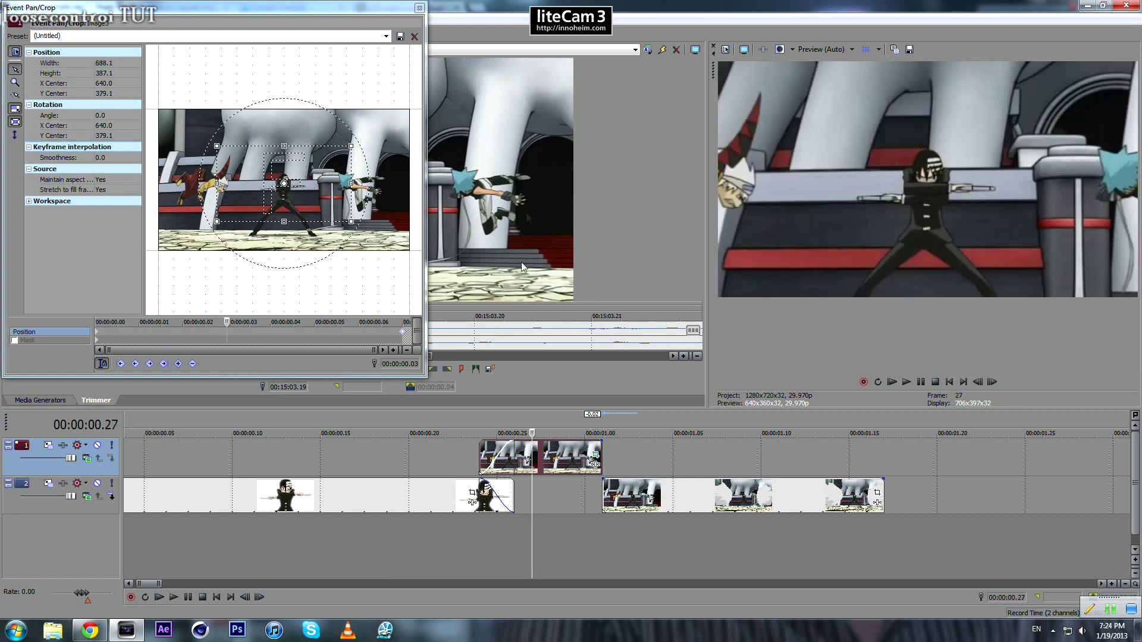
pyautogui.click(595, 465)
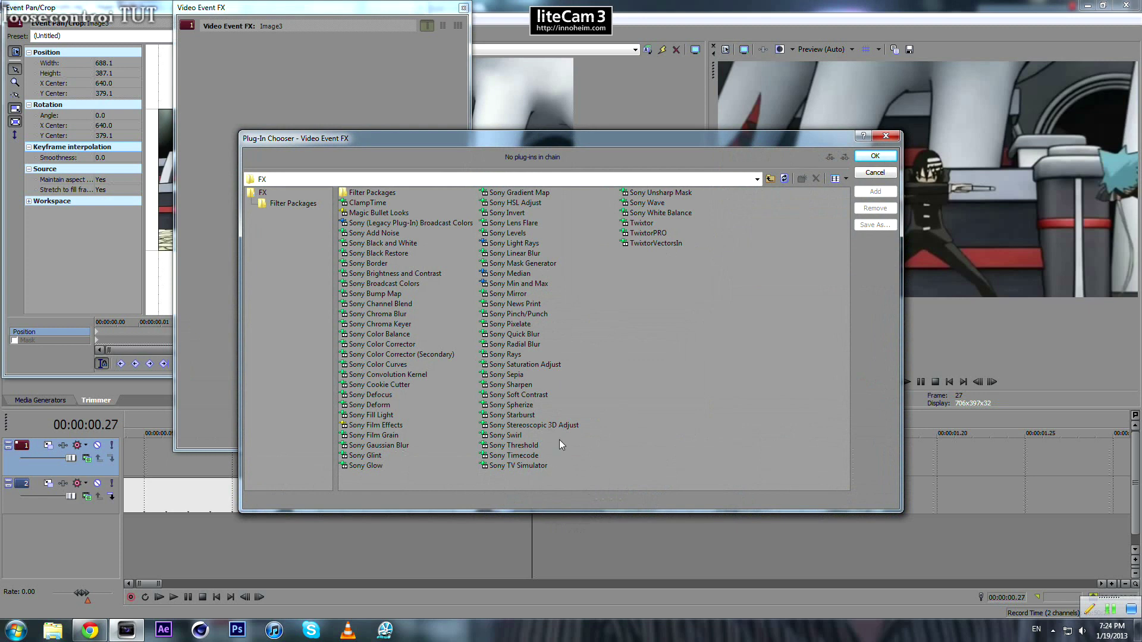
pyautogui.doubleClick(521, 344)
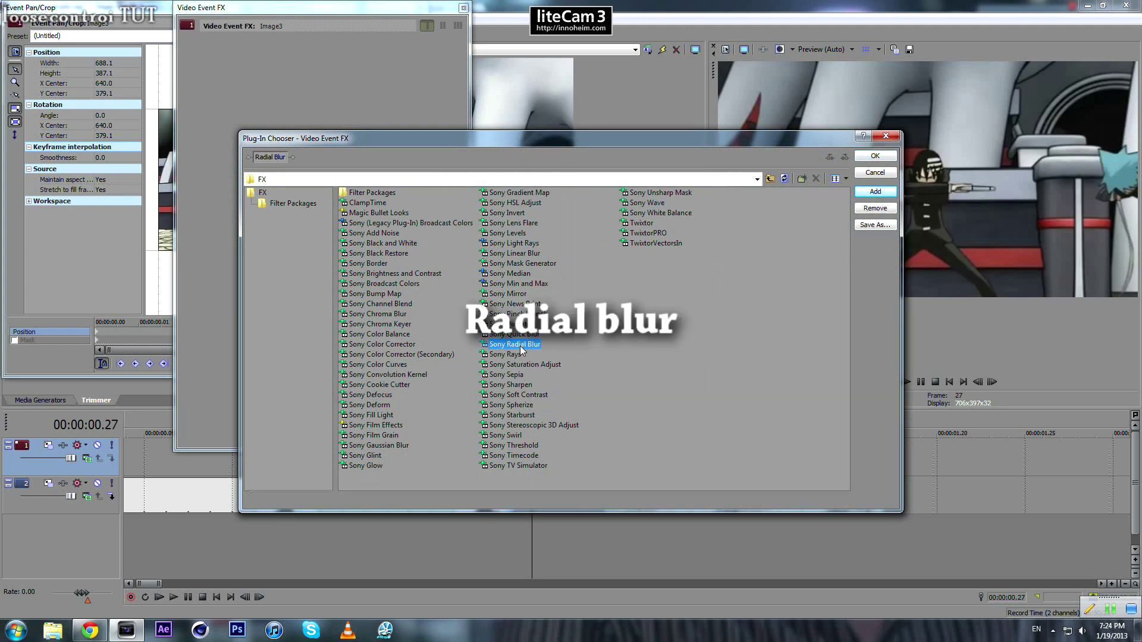
pyautogui.click(875, 156)
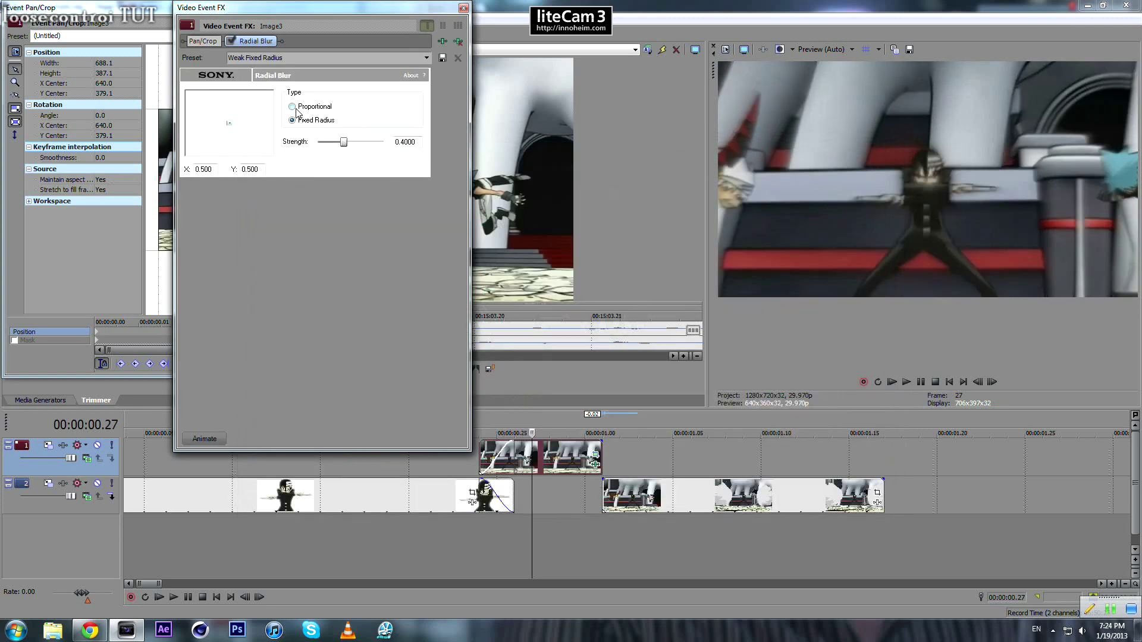
# Set the radial blur's type to Proportional and its strength to 0.9.
pyautogui.click(292, 107)
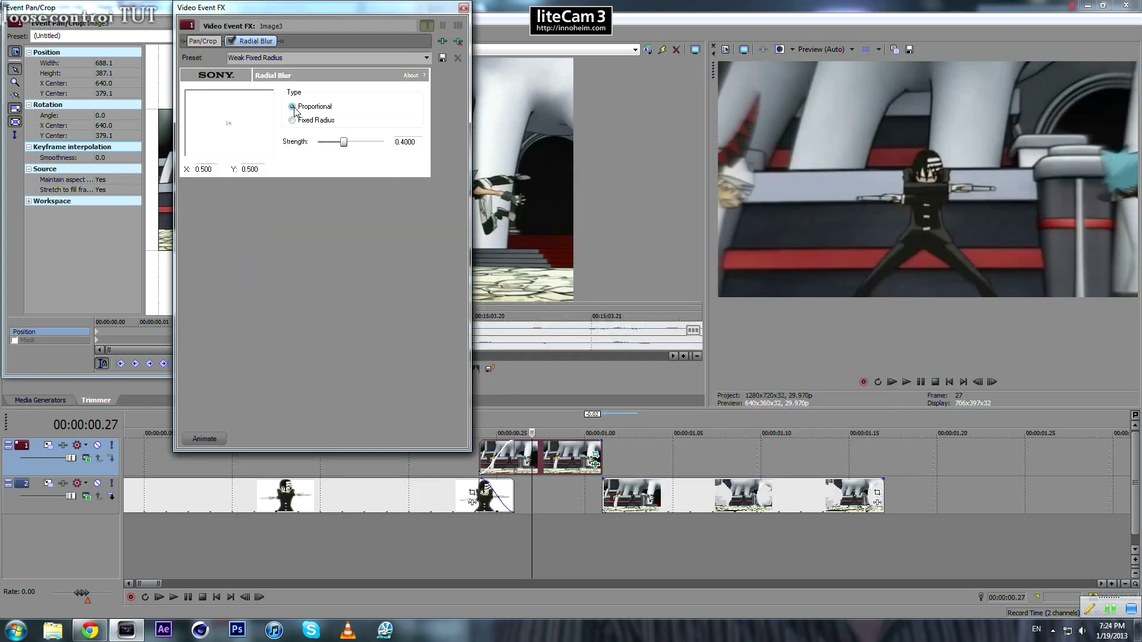
pyautogui.moveTo(344, 143)
pyautogui.mouseDown()
pyautogui.moveTo(446, 147)
pyautogui.moveTo(360, 147)
pyautogui.mouseUp()
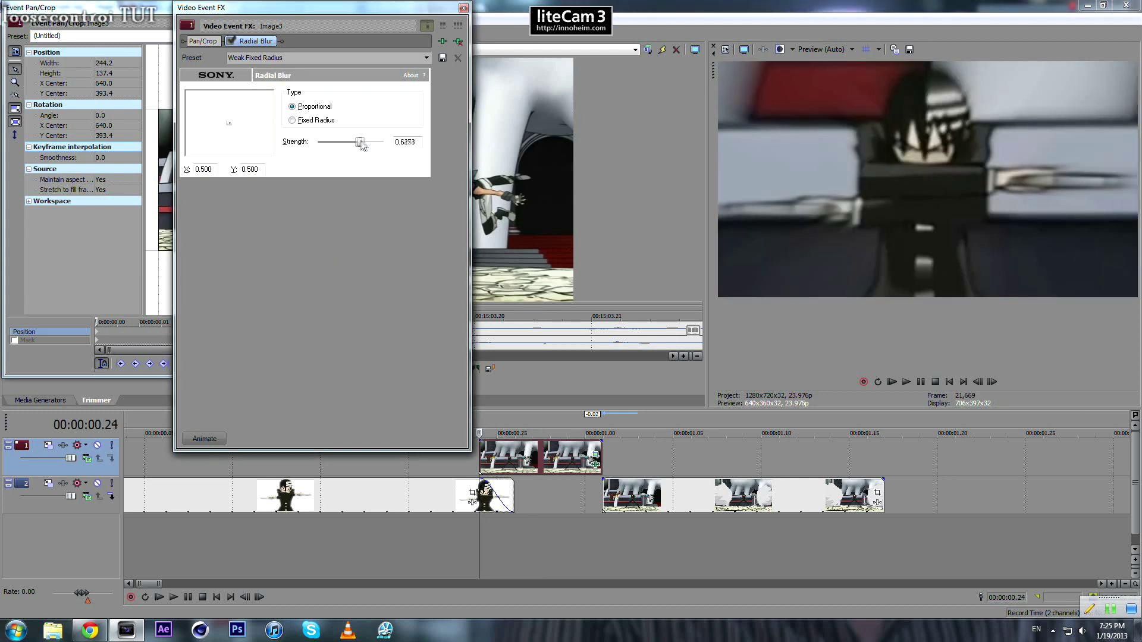
pyautogui.moveTo(361, 145); pyautogui.dragTo(373, 145)
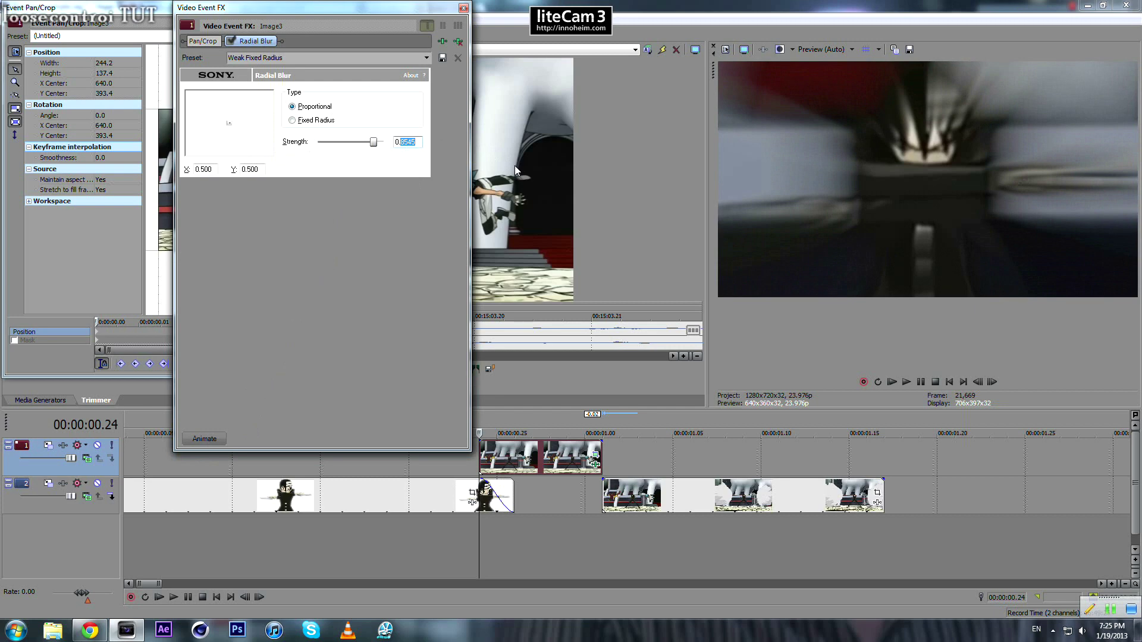
pyautogui.write('9')
pyautogui.press('Return')
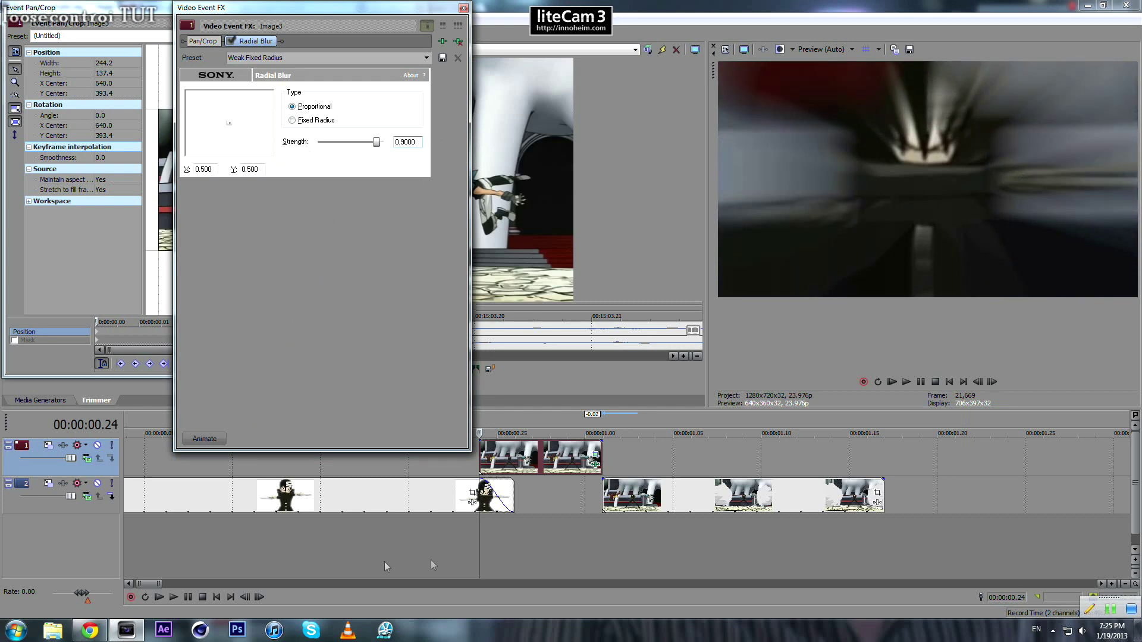
# Turn on animation for the radial blur, move to the still image's end at 00:00:00.07, and close the effect settings.
pyautogui.click(212, 440)
pyautogui.moveTo(328, 370); pyautogui.dragTo(528, 355)
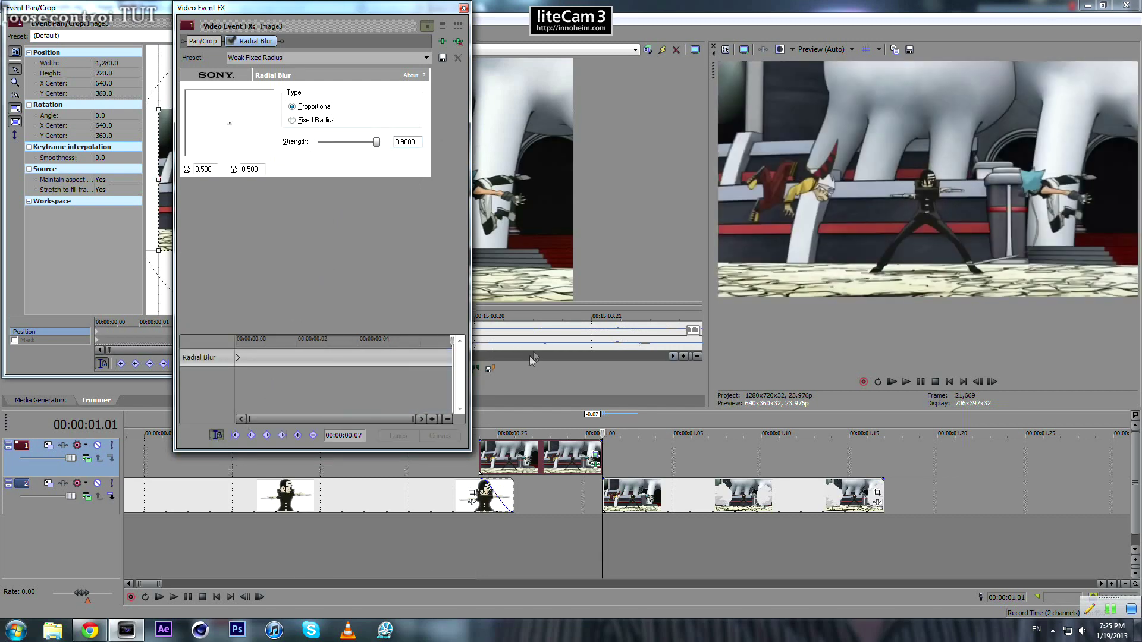
pyautogui.click(463, 7)
# Step forward and back through the blurred still image from 00:00:00.24 to examine the zoom with radial blur.
pyautogui.click(489, 456)
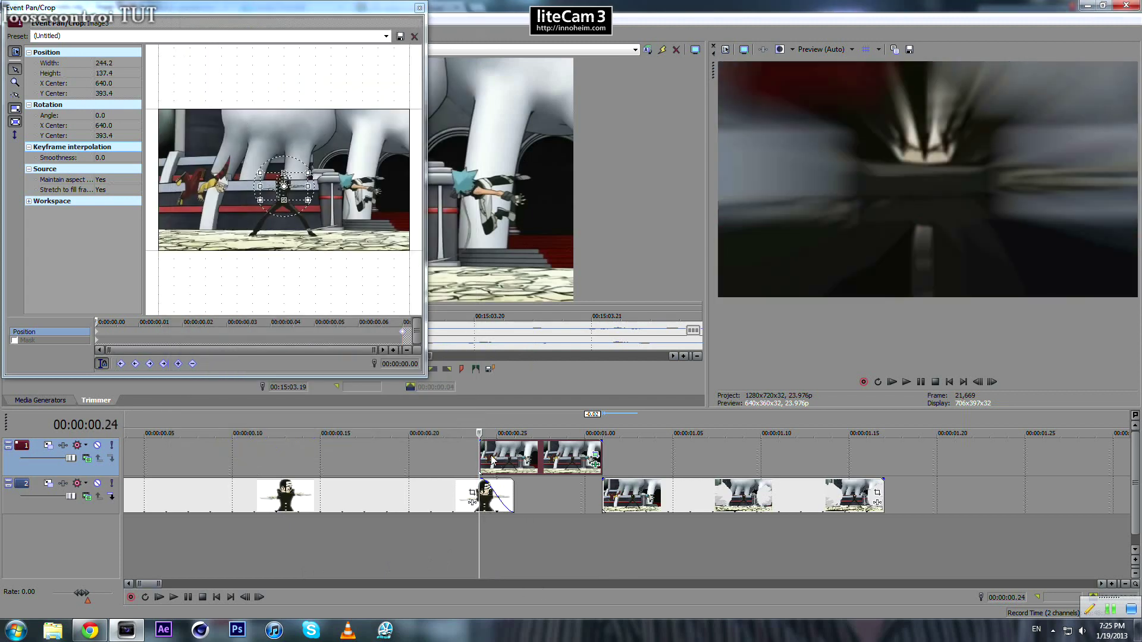
pyautogui.press('Right')
pyautogui.press('Right')
pyautogui.press('Right')
pyautogui.press('Right')
pyautogui.press('Left')
pyautogui.press('Left')
pyautogui.press('Left')
pyautogui.press('Left')
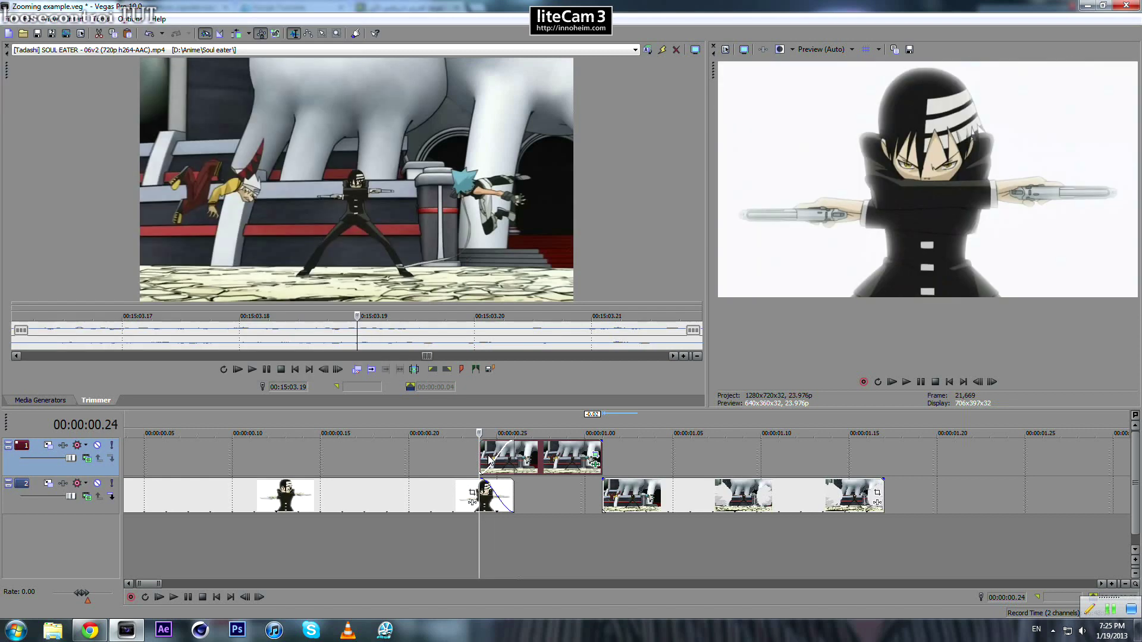
# Step through the blurred still image from 00:00:00.24 and play the whole transition to judge the blur.
pyautogui.press('Right')
pyautogui.press('Right')
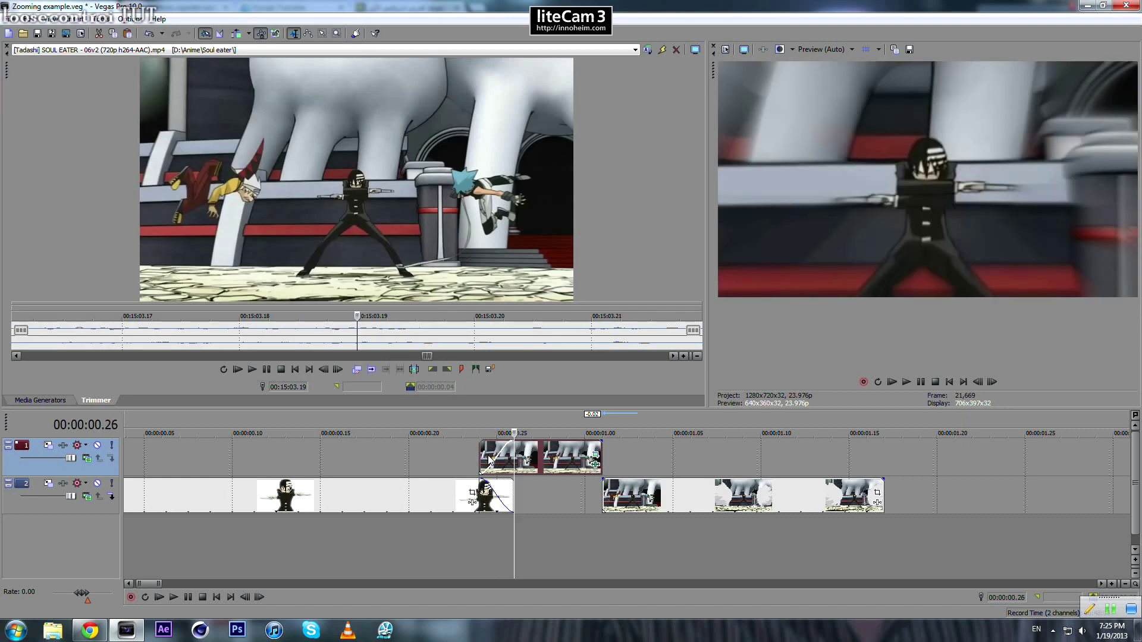
pyautogui.press('space')
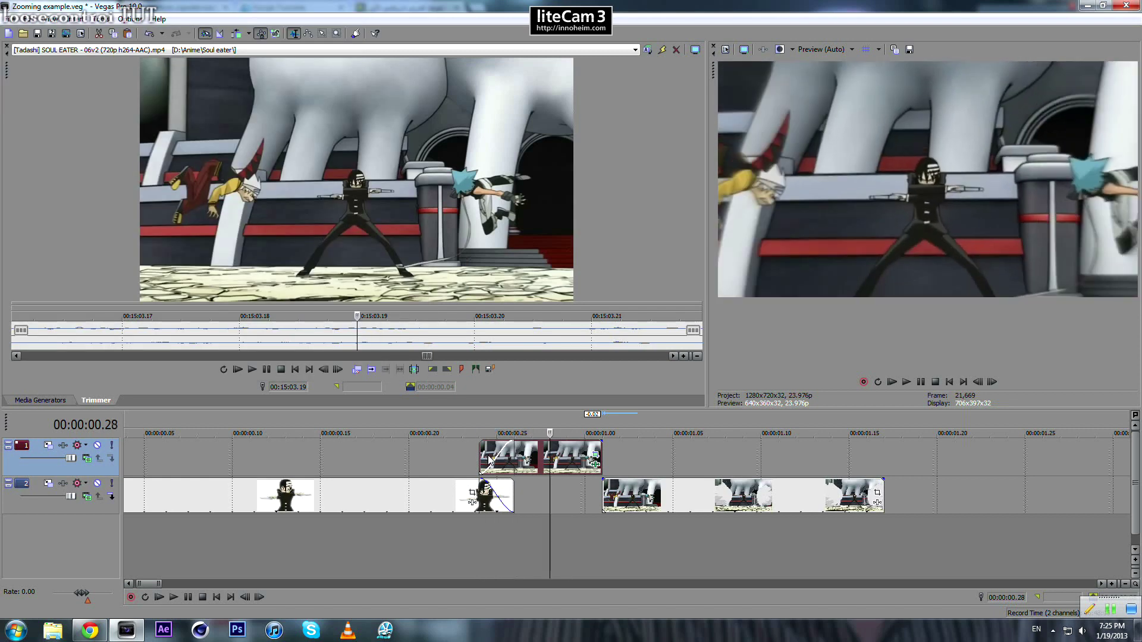
pyautogui.scroll(-5, 476, 487)
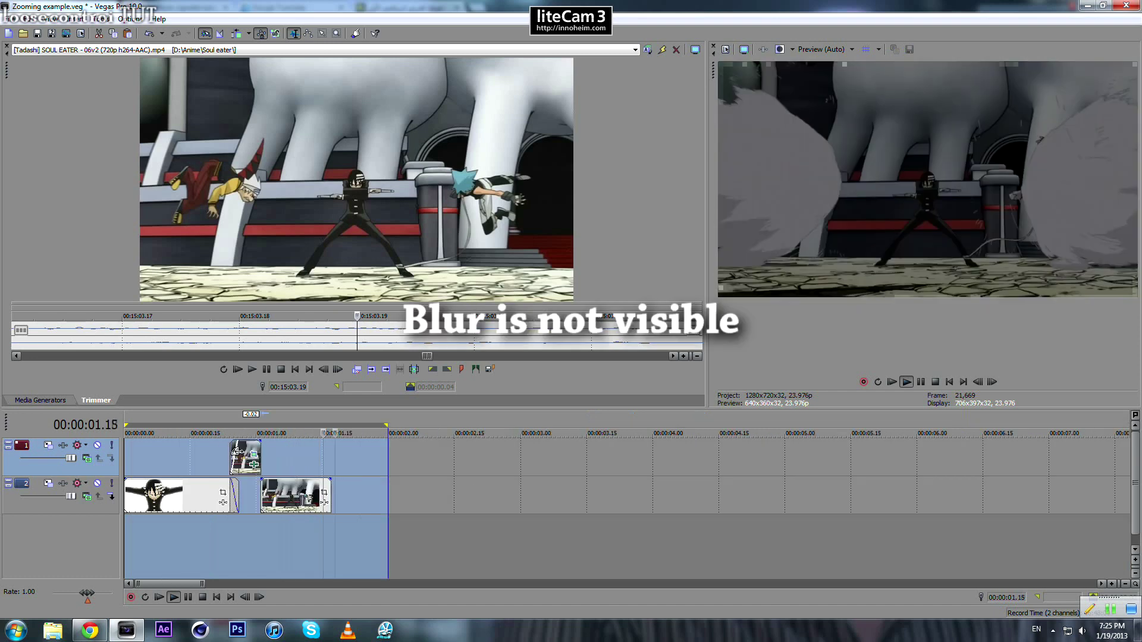
pyautogui.press('space')
pyautogui.scroll(5, 255, 458)
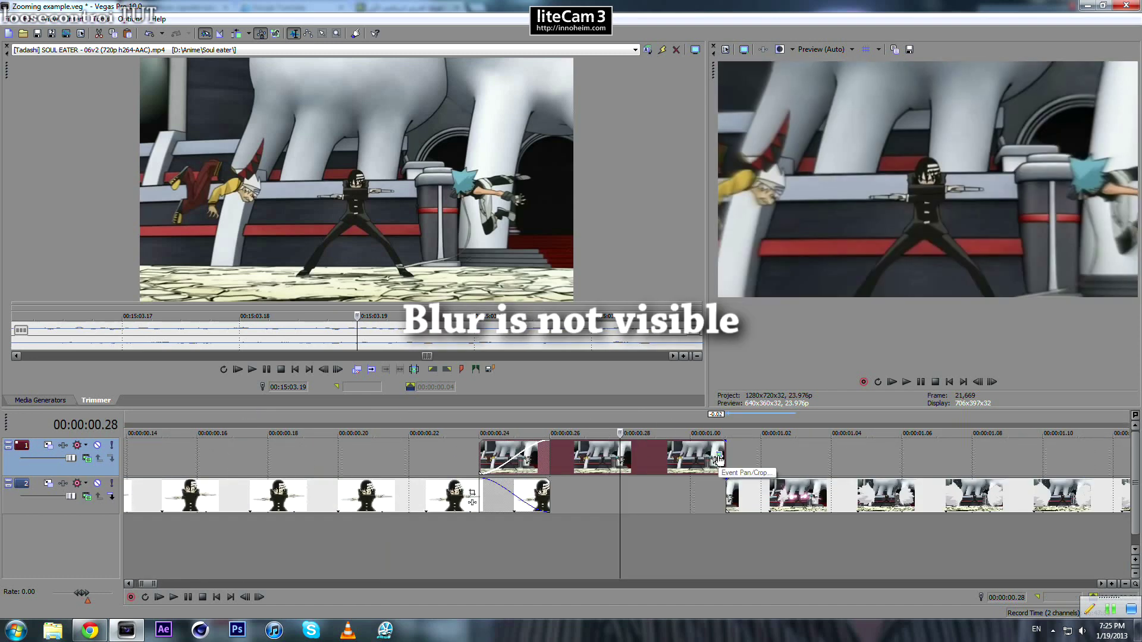
# Add a crop keyframe to the still image at 00:00:00.04, enlarging the frame to 1,213.7 by 682.7, and close the crop settings.
pyautogui.click(719, 458)
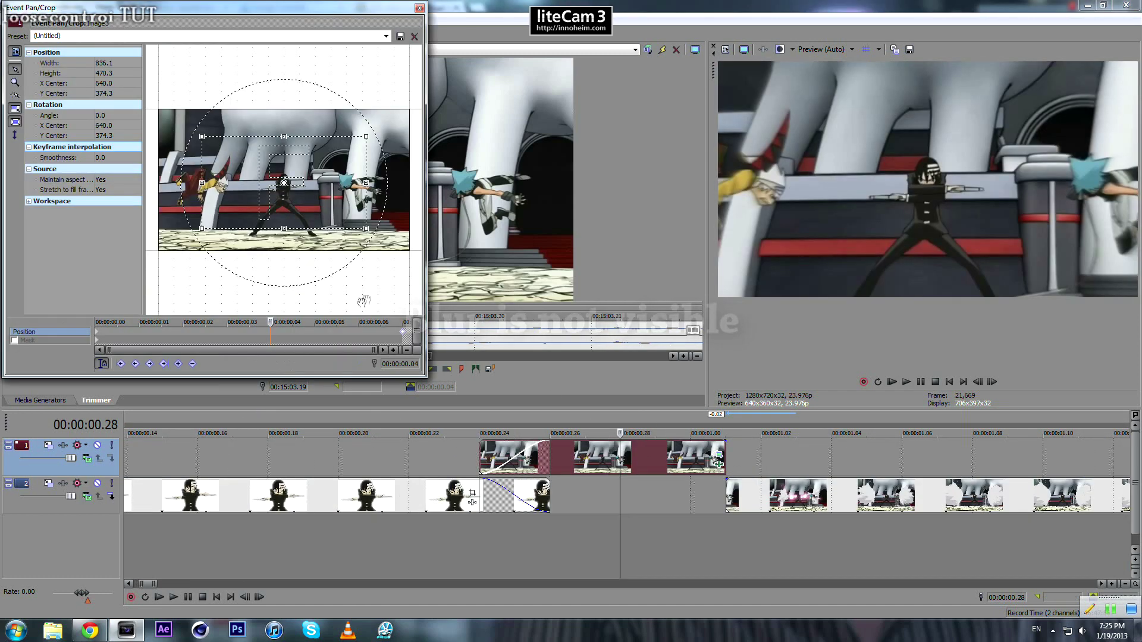
pyautogui.click(407, 333)
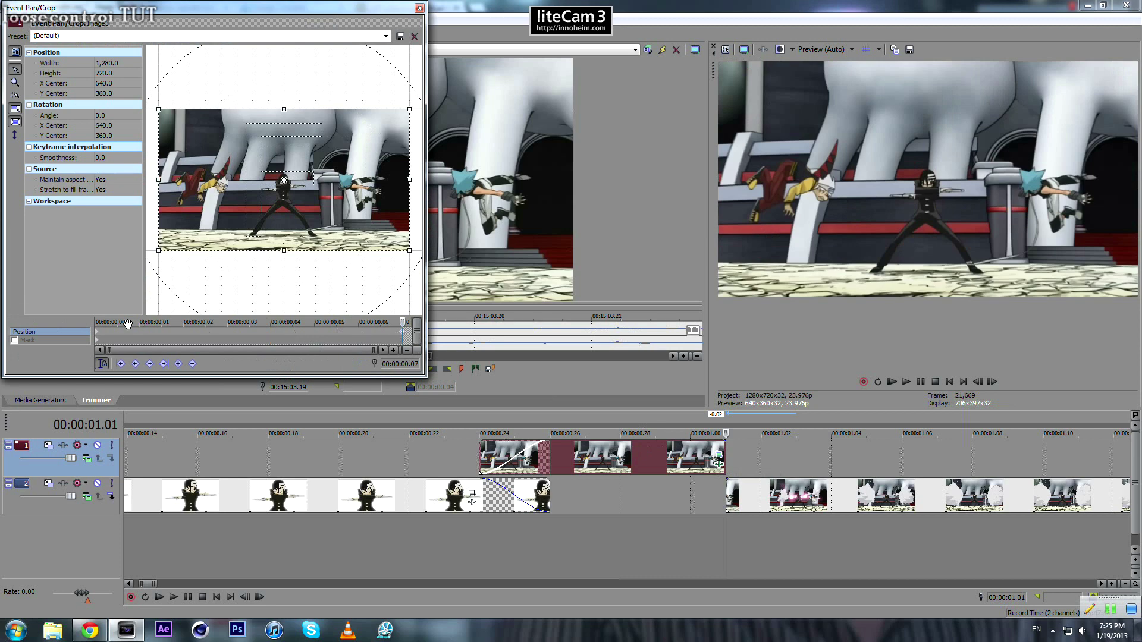
pyautogui.click(273, 335)
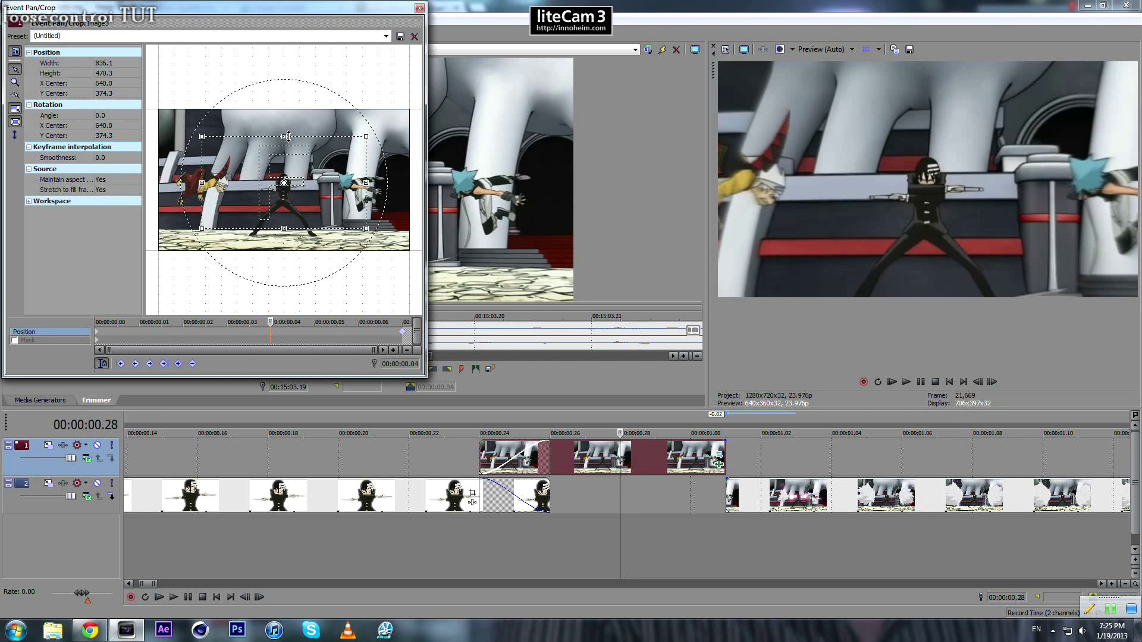
pyautogui.moveTo(287, 137); pyautogui.dragTo(284, 115)
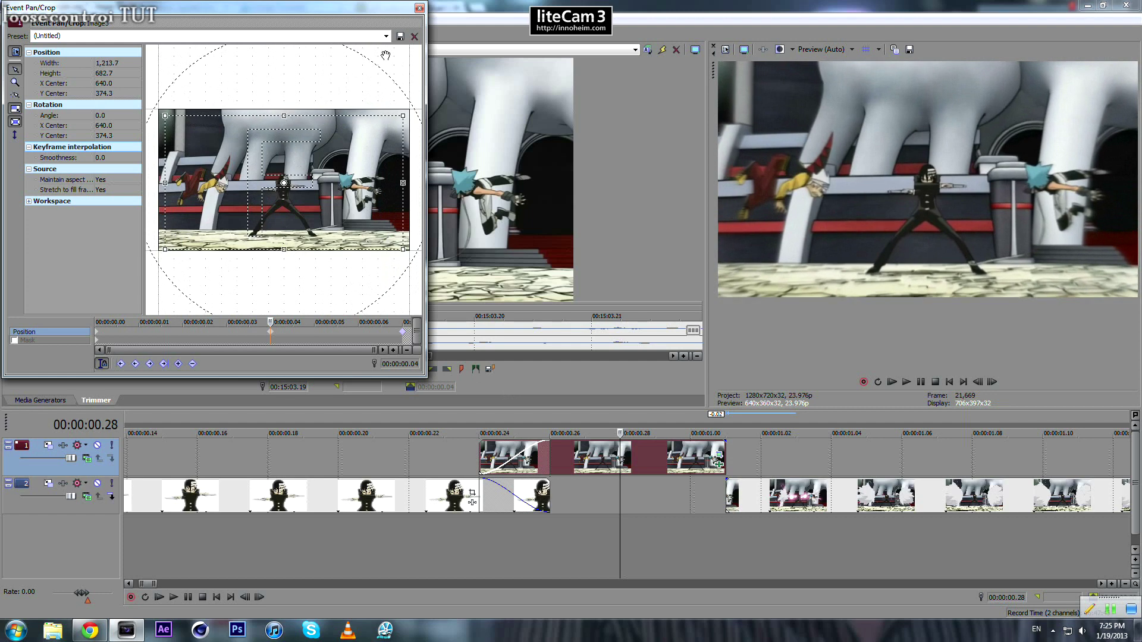
pyautogui.click(419, 8)
# Remove the radial blur effect and the fade-in from the still image on the upper track.
pyautogui.click(718, 457)
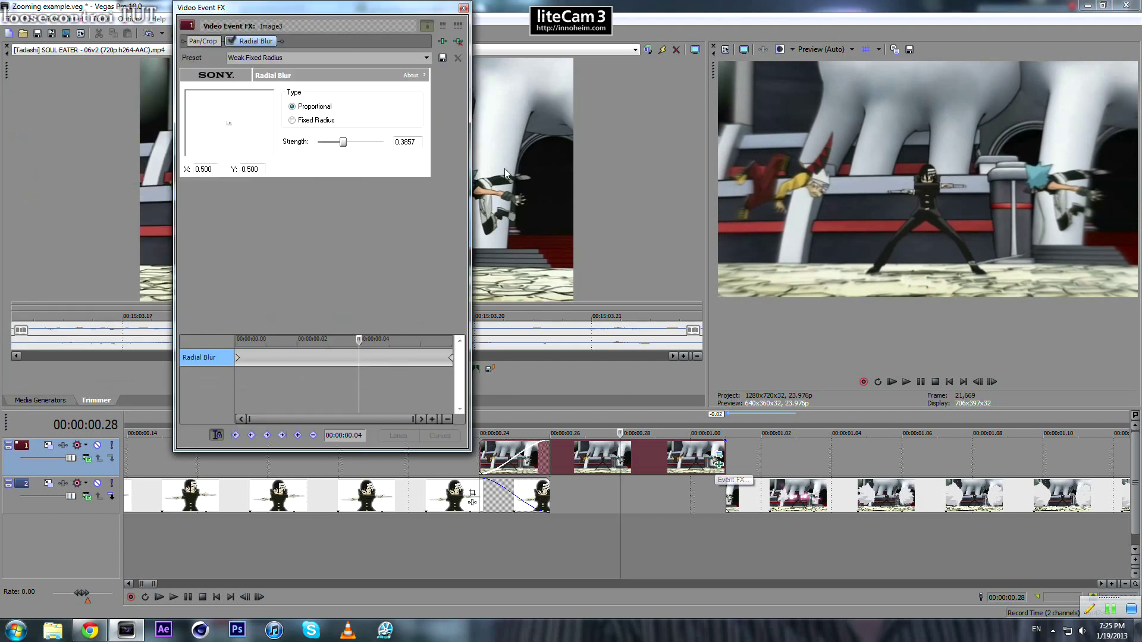
pyautogui.click(458, 41)
pyautogui.moveTo(548, 443); pyautogui.dragTo(475, 449)
pyautogui.click(483, 456)
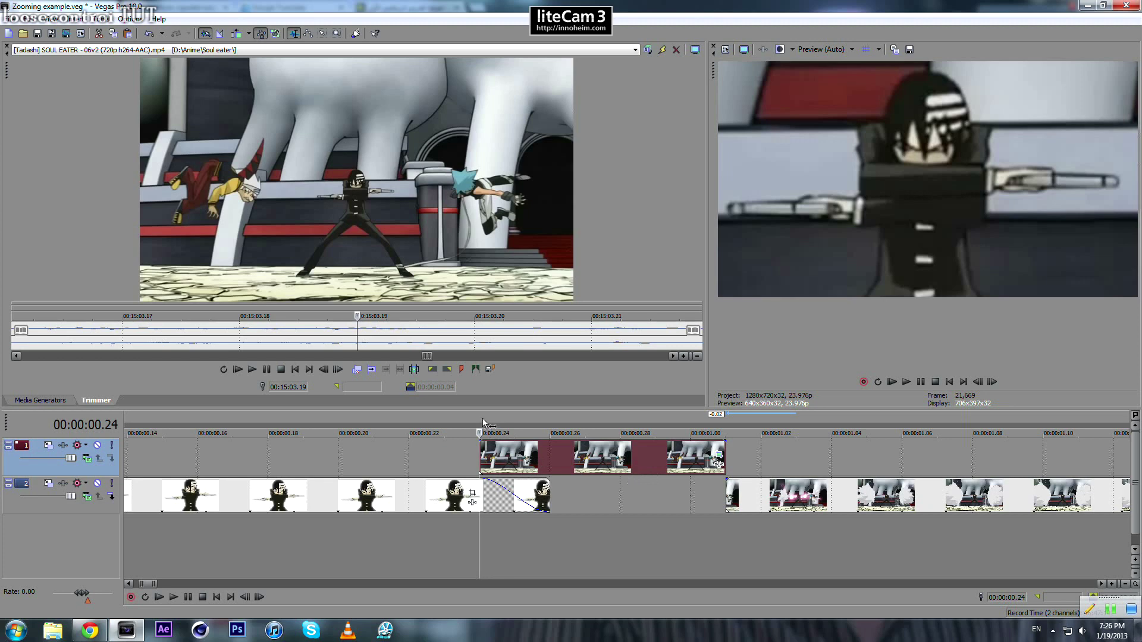
# Render only the still image's time range to the Desktop as Zooming example, using Sony AVC with the Youtube HD 720-30p template.
pyautogui.doubleClick(495, 456)
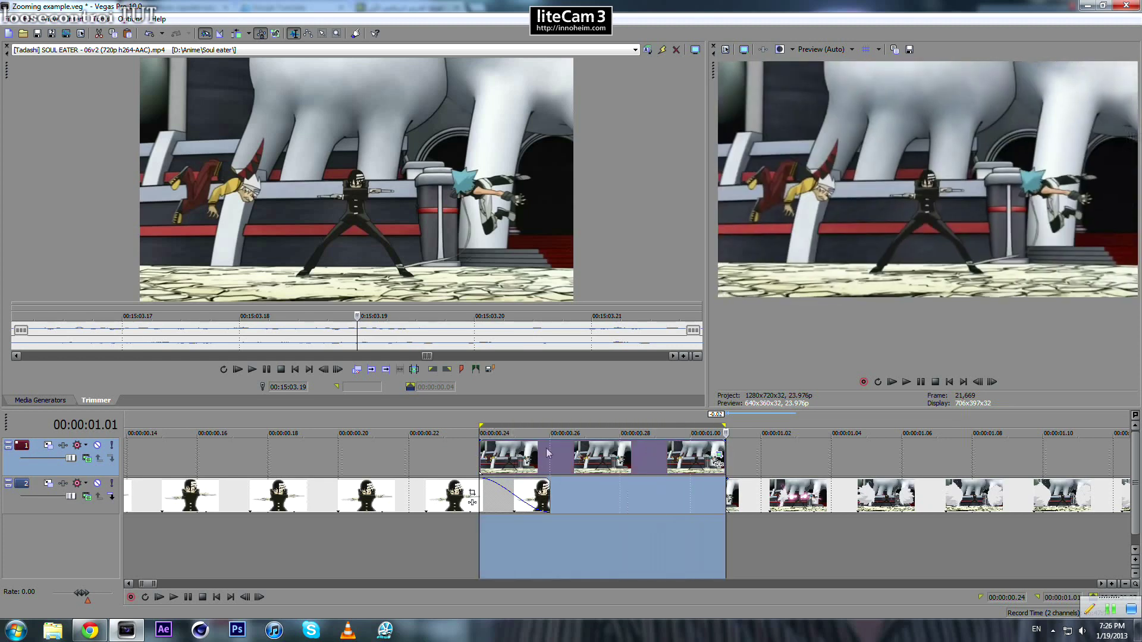
pyautogui.click(66, 34)
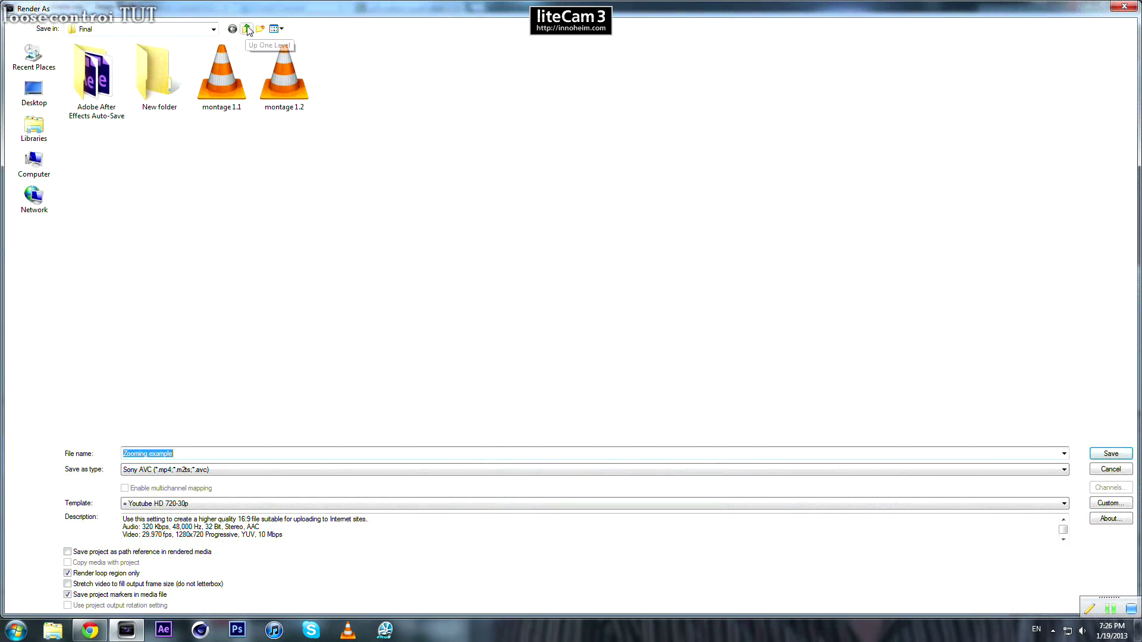
pyautogui.click(247, 30)
pyautogui.click(247, 30)
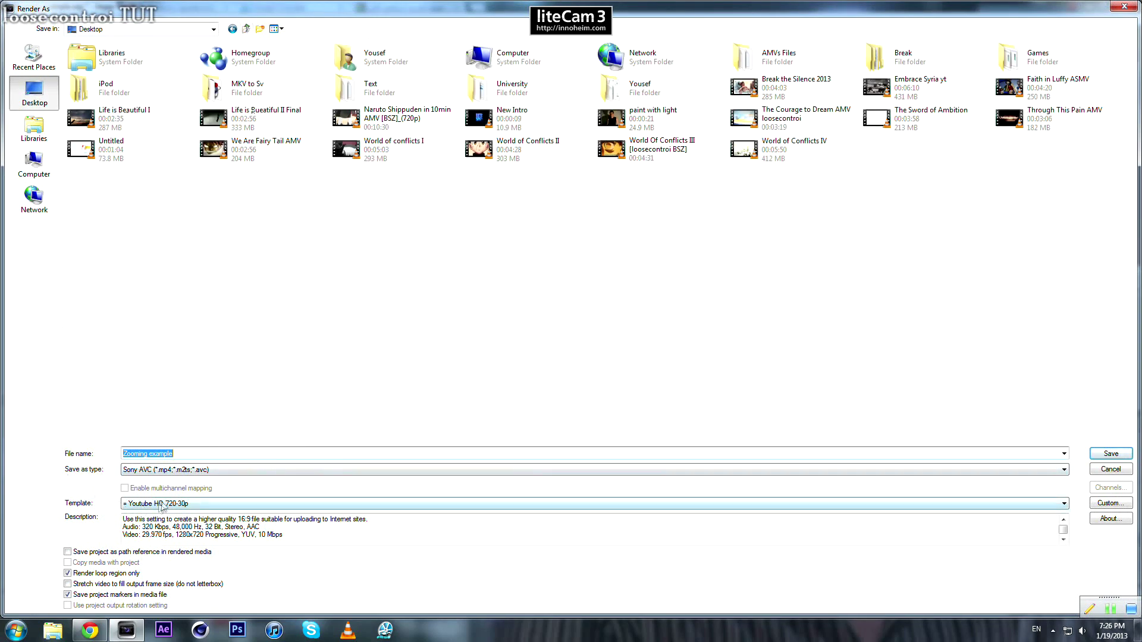
pyautogui.click(1111, 454)
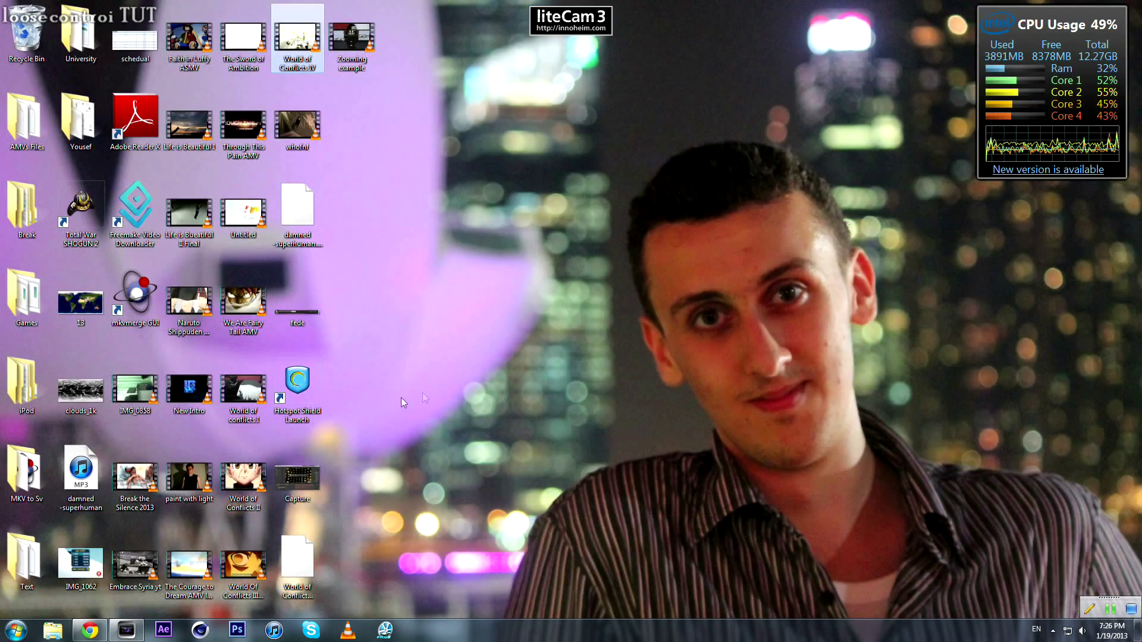
# Import the rendered Zooming example video from the desktop onto the upper track after the still image and delete its audio track.
pyautogui.moveTo(349, 27); pyautogui.dragTo(732, 468)
pyautogui.click(633, 238)
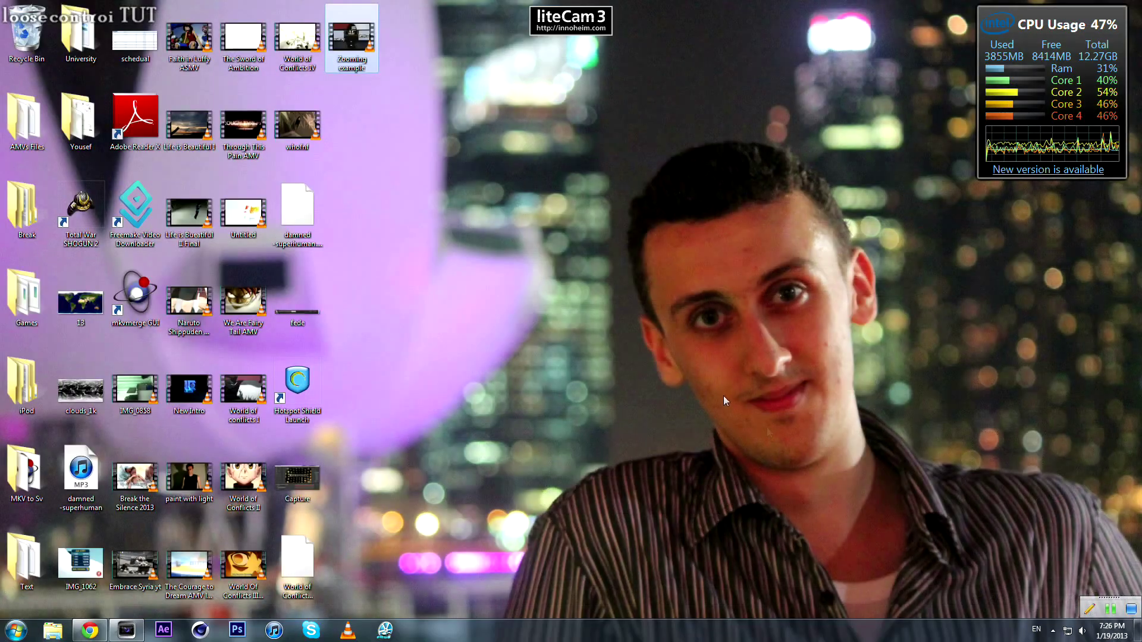
pyautogui.moveTo(351, 41); pyautogui.dragTo(733, 458)
pyautogui.rightClick(698, 502)
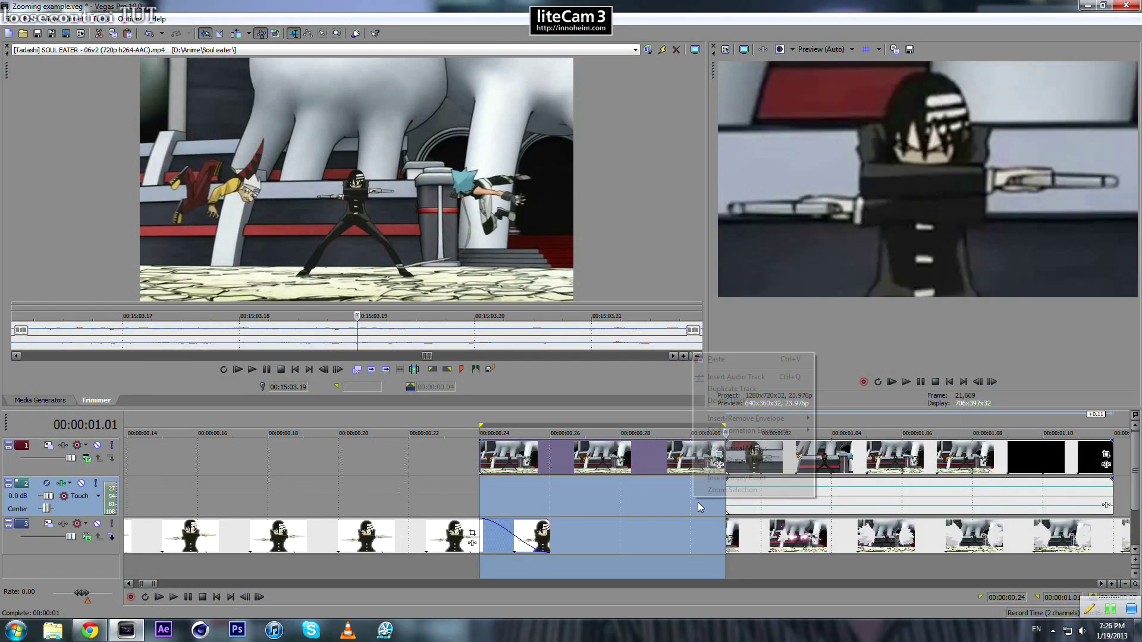
pyautogui.click(723, 403)
# Replace the still image with the rendered clip starting at 00:00:00.24 and trim the clip's end to 00:00:01.01.
pyautogui.click(638, 467)
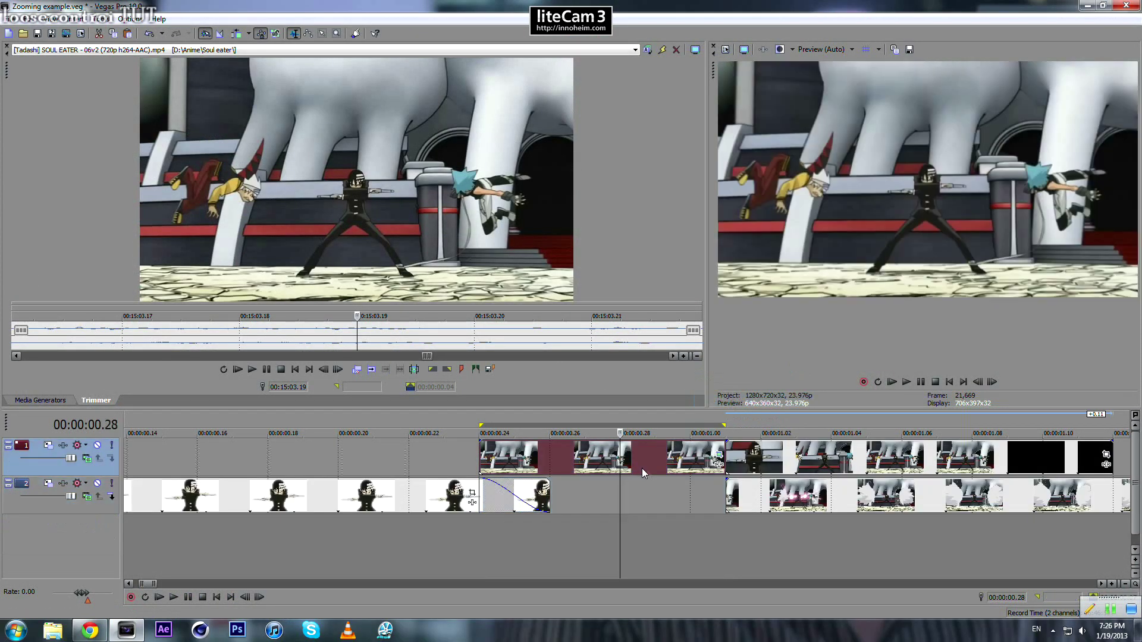
pyautogui.press('Delete')
pyautogui.moveTo(778, 459); pyautogui.dragTo(532, 452)
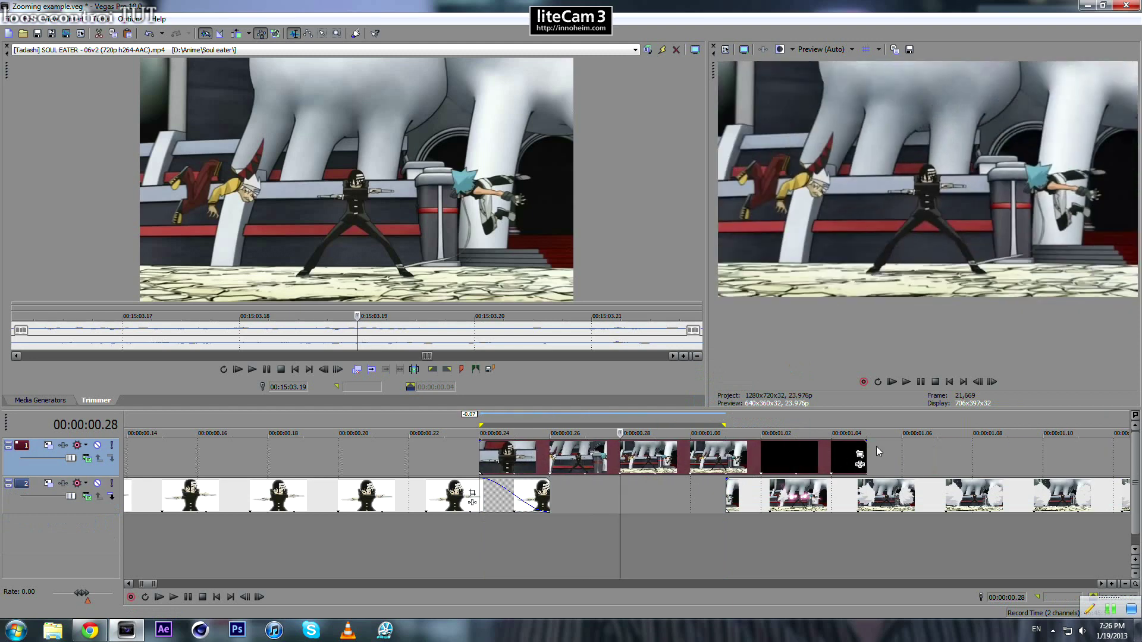
pyautogui.moveTo(866, 453); pyautogui.dragTo(726, 453)
# Step forward and back through the rendered clip from 00:00:00.24 to examine its zoom frame by frame.
pyautogui.click(480, 456)
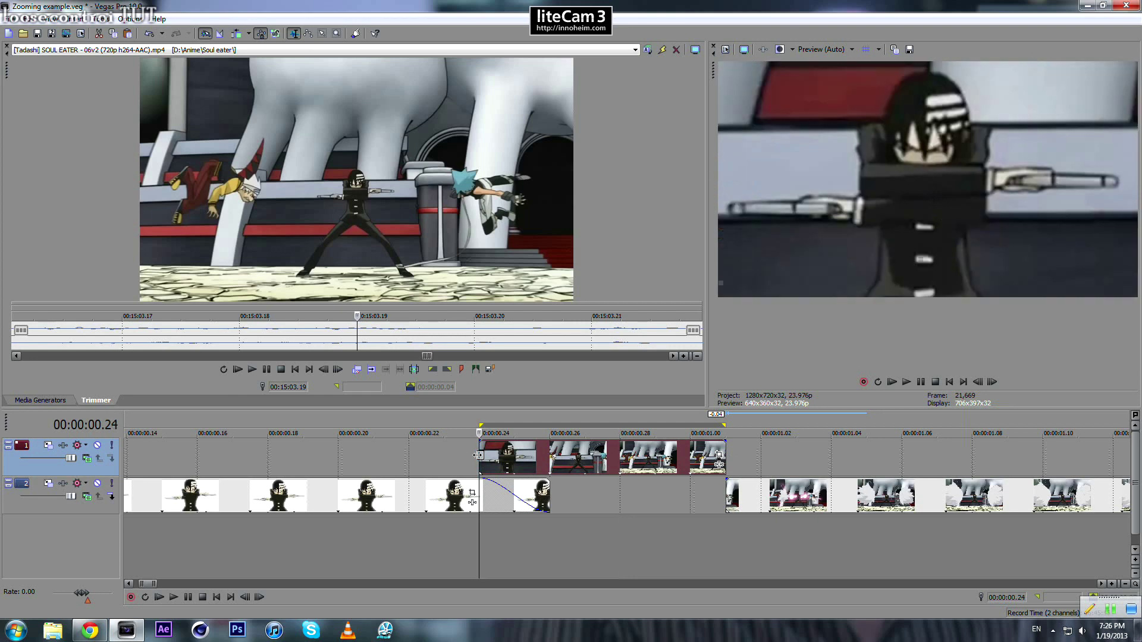
pyautogui.press('Right')
pyautogui.press('Right')
pyautogui.press('Right')
pyautogui.press('Right')
pyautogui.press('Right')
pyautogui.press('Right')
pyautogui.press('Right')
pyautogui.press('Right')
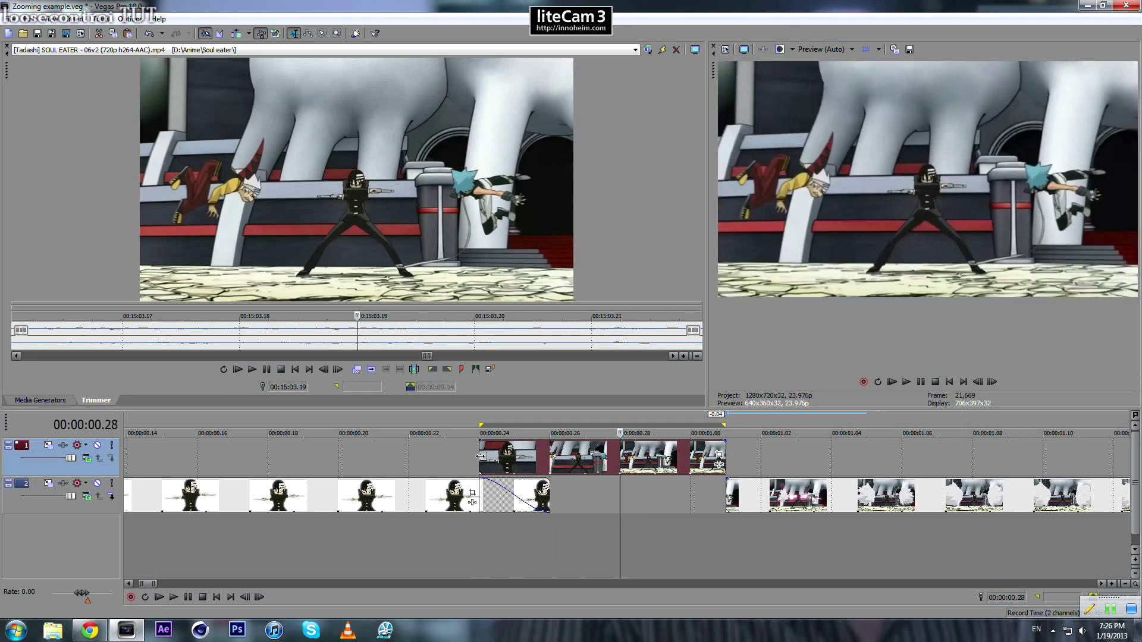
pyautogui.press('Left')
pyautogui.press('Left')
pyautogui.press('Left')
pyautogui.press('Left')
pyautogui.press('Left')
pyautogui.press('Left')
pyautogui.press('Left')
pyautogui.press('Left')
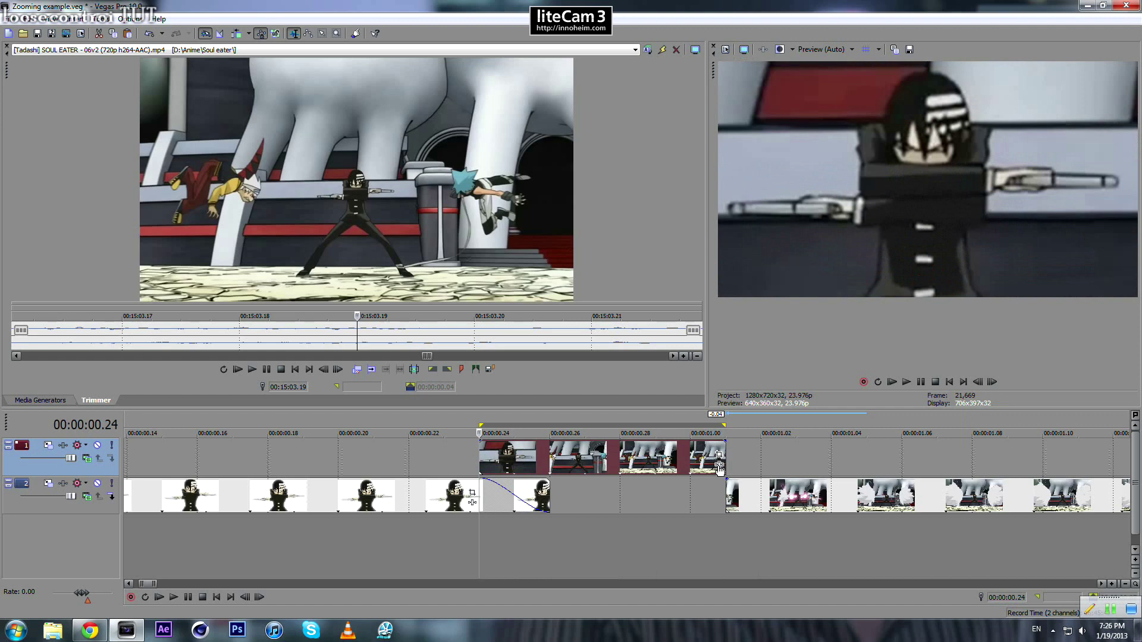
# Add Sony Radial Blur to the rendered clip with type Proportional and strength 0.8636, and turn on its animation.
pyautogui.click(719, 464)
pyautogui.doubleClick(516, 344)
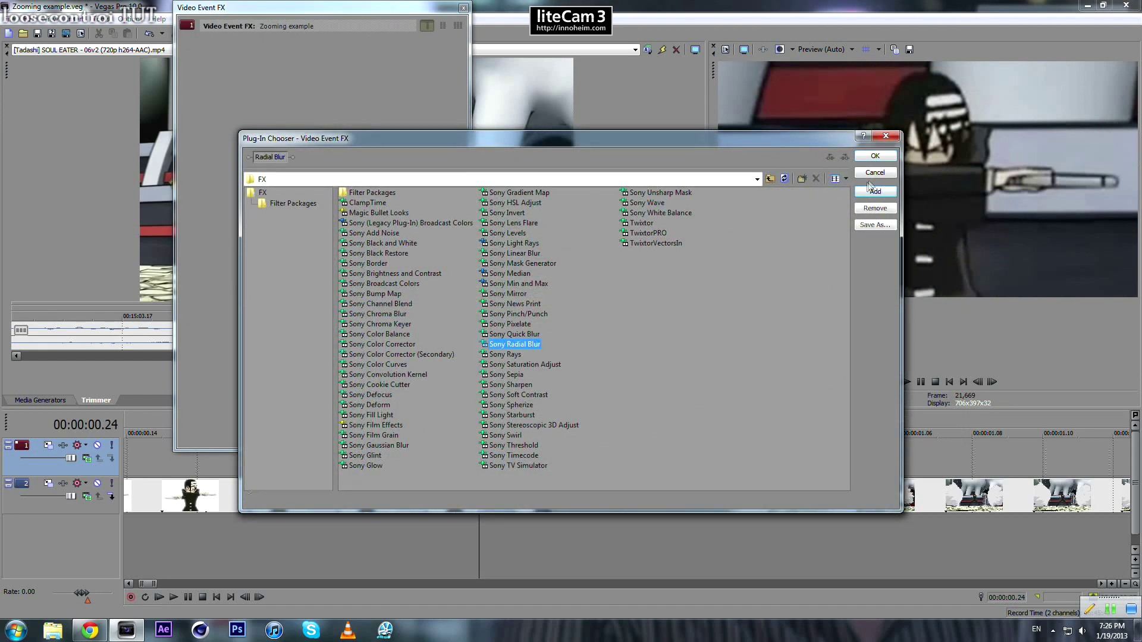
pyautogui.click(874, 156)
pyautogui.click(300, 107)
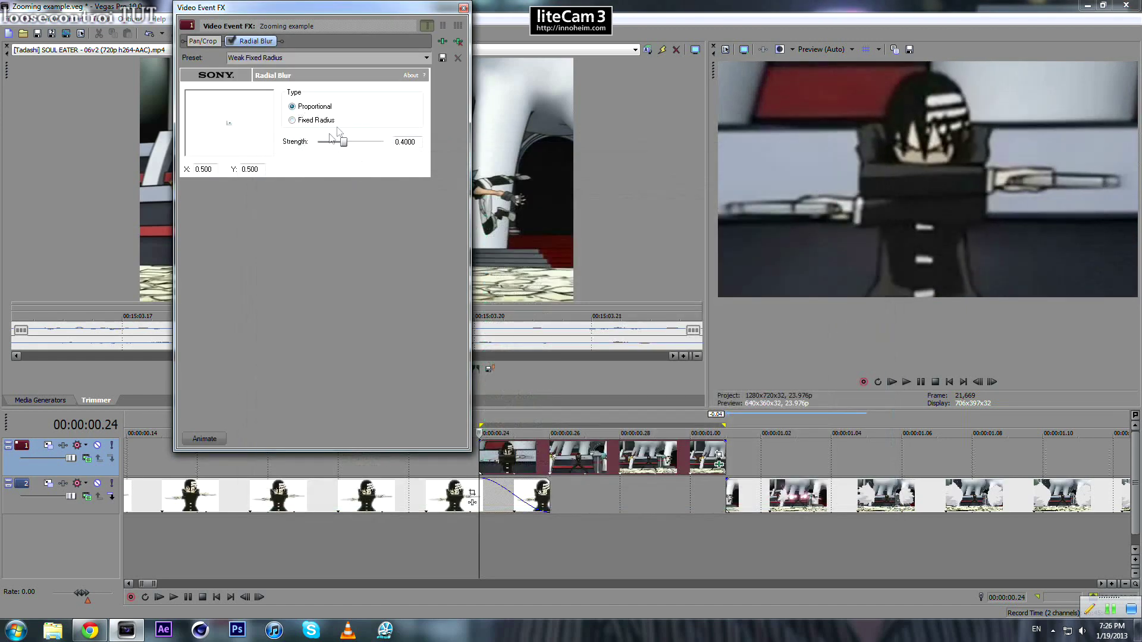
pyautogui.moveTo(343, 143); pyautogui.dragTo(376, 143)
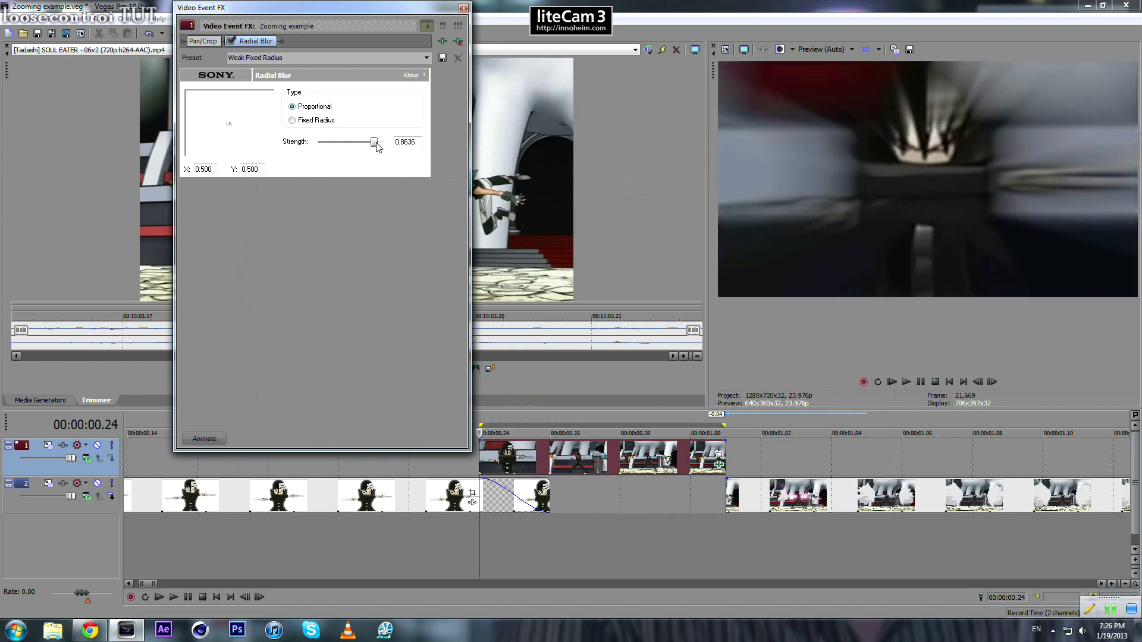
pyautogui.click(204, 438)
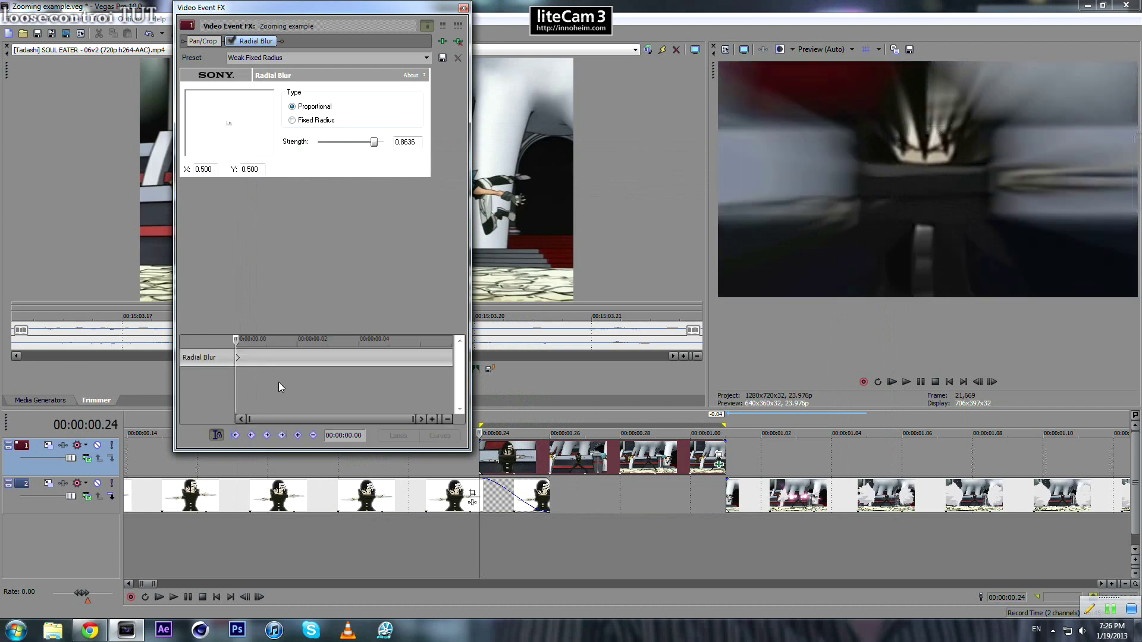
# Add a radial blur keyframe at the clip's end, 00:00:00.07, with strength 0 and Smooth Fade interpolation.
pyautogui.moveTo(356, 369); pyautogui.dragTo(589, 361)
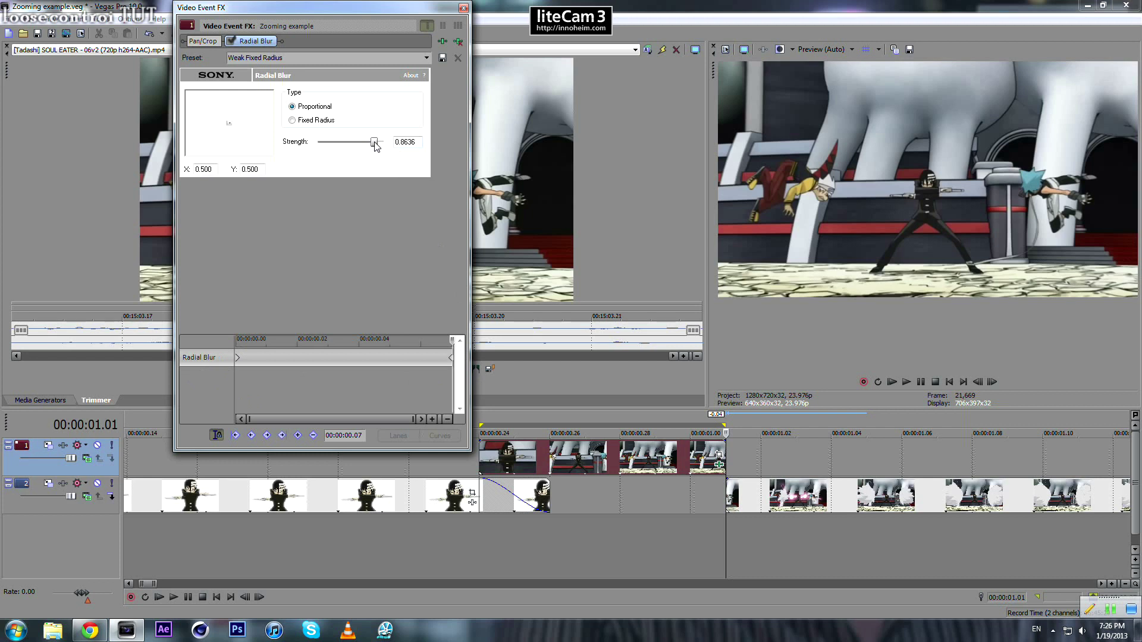
pyautogui.moveTo(374, 142); pyautogui.dragTo(283, 141)
pyautogui.rightClick(453, 358)
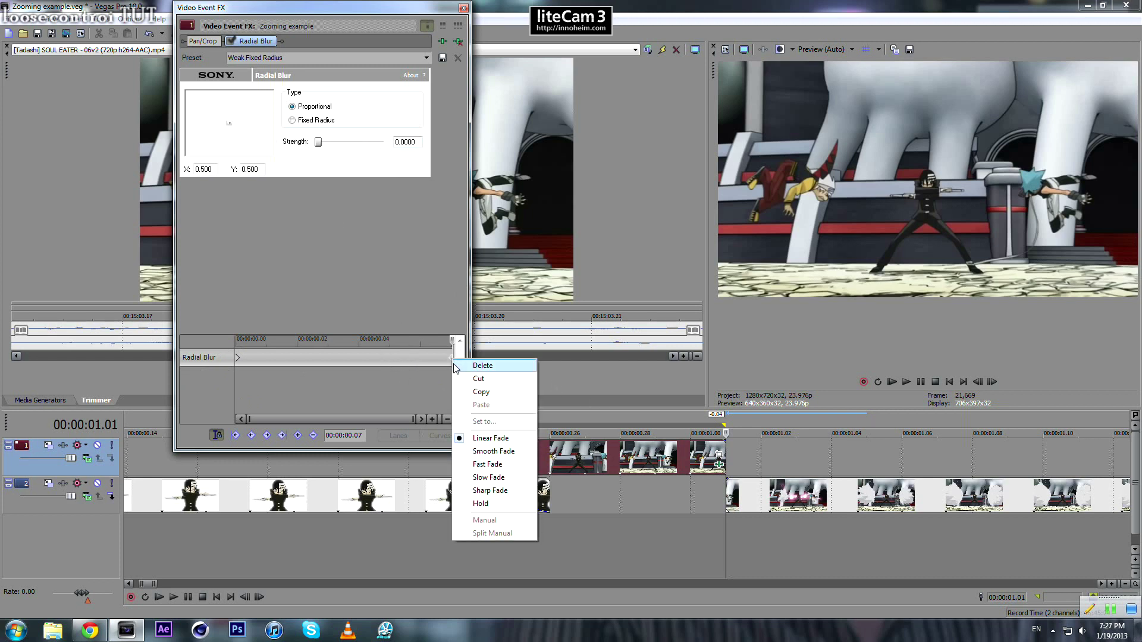
pyautogui.click(494, 452)
# Close the effect settings and fade in the rendered clip over its overlap with the first scene, ending at 00:00:00.26.
pyautogui.press('space')
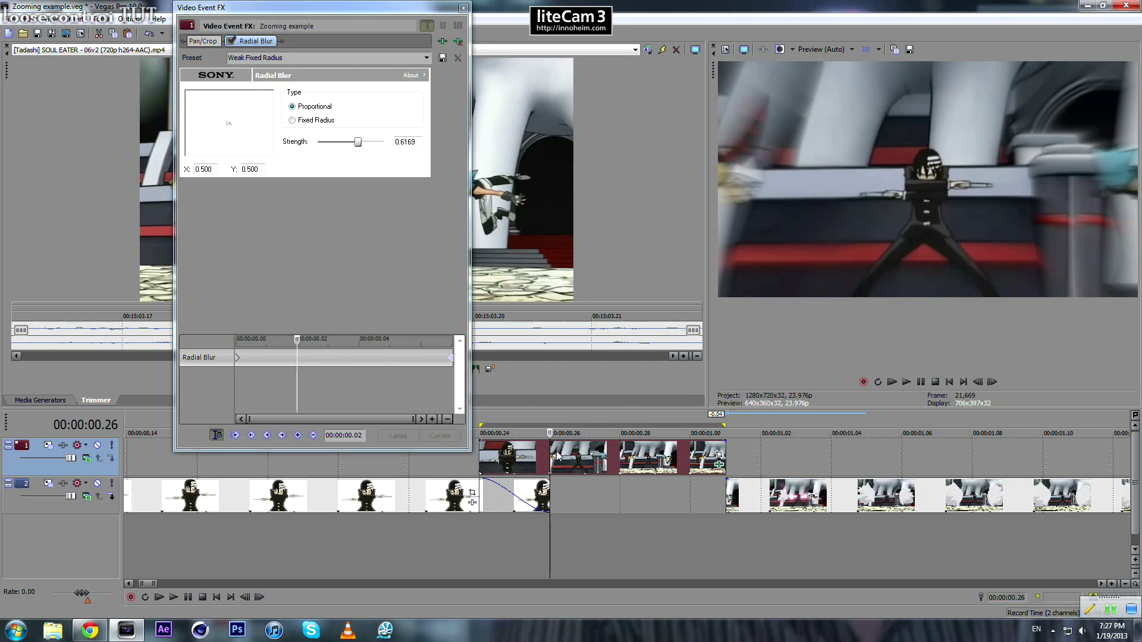
pyautogui.click(578, 454)
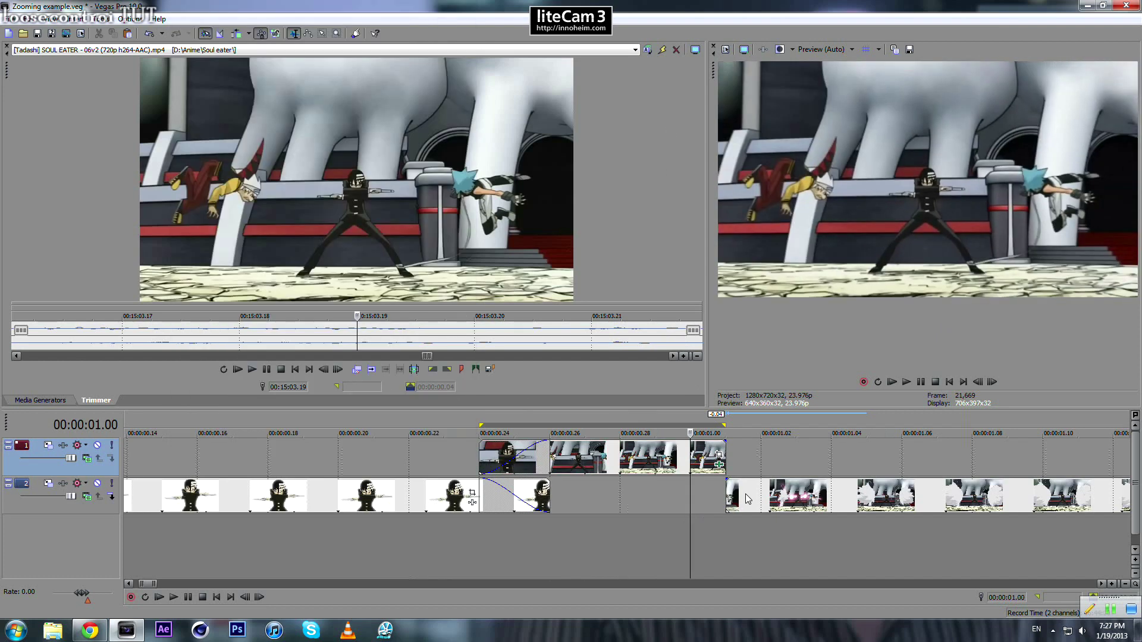
# Move the second scene to start at 00:00:01.04 and time-stretch the rendered clip's end to 00:00:01.03.
pyautogui.moveTo(754, 501); pyautogui.dragTo(859, 502)
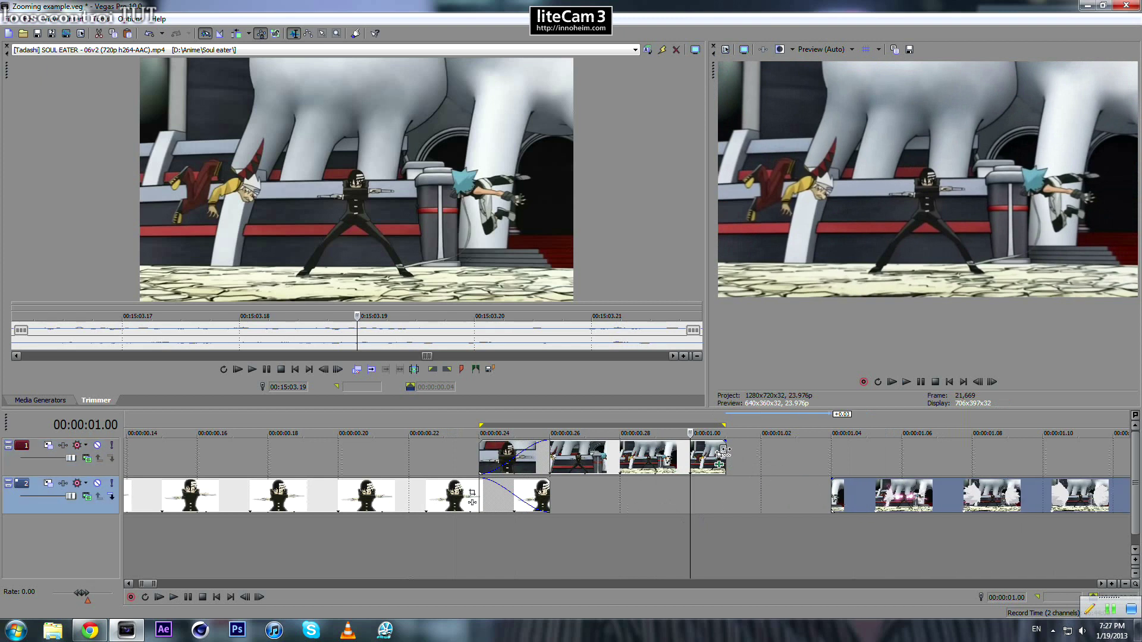
pyautogui.click(723, 452)
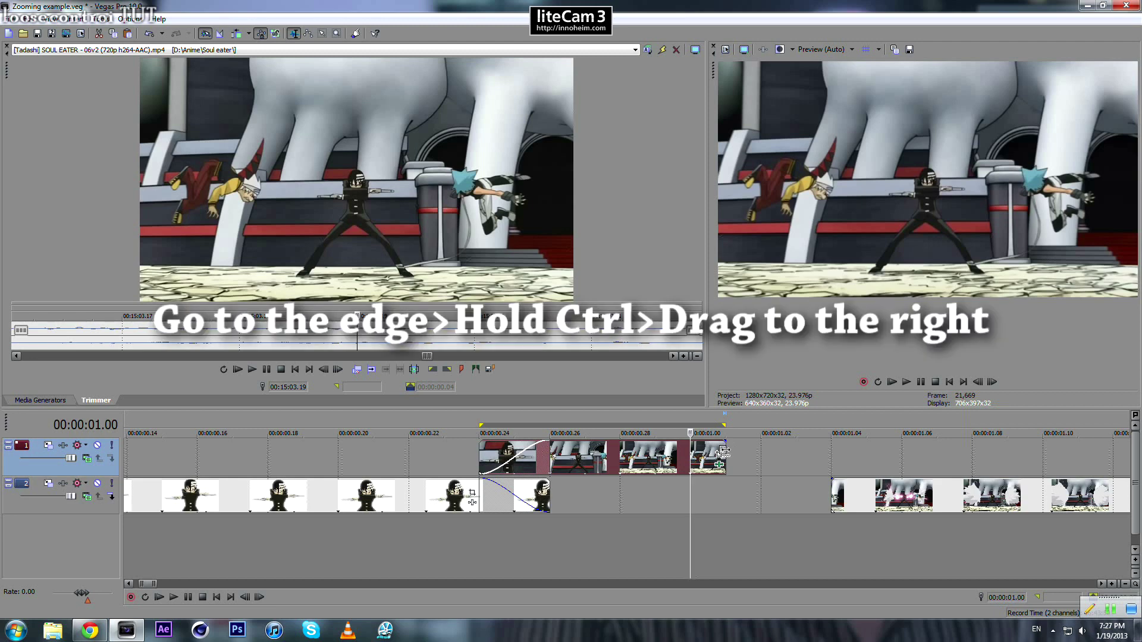
pyautogui.moveTo(723, 451); pyautogui.dragTo(793, 453)
# Place the second scene directly after the stretched clip and shorten the clip's fade-in to end at 00:00:00.26.
pyautogui.moveTo(873, 496); pyautogui.dragTo(836, 496)
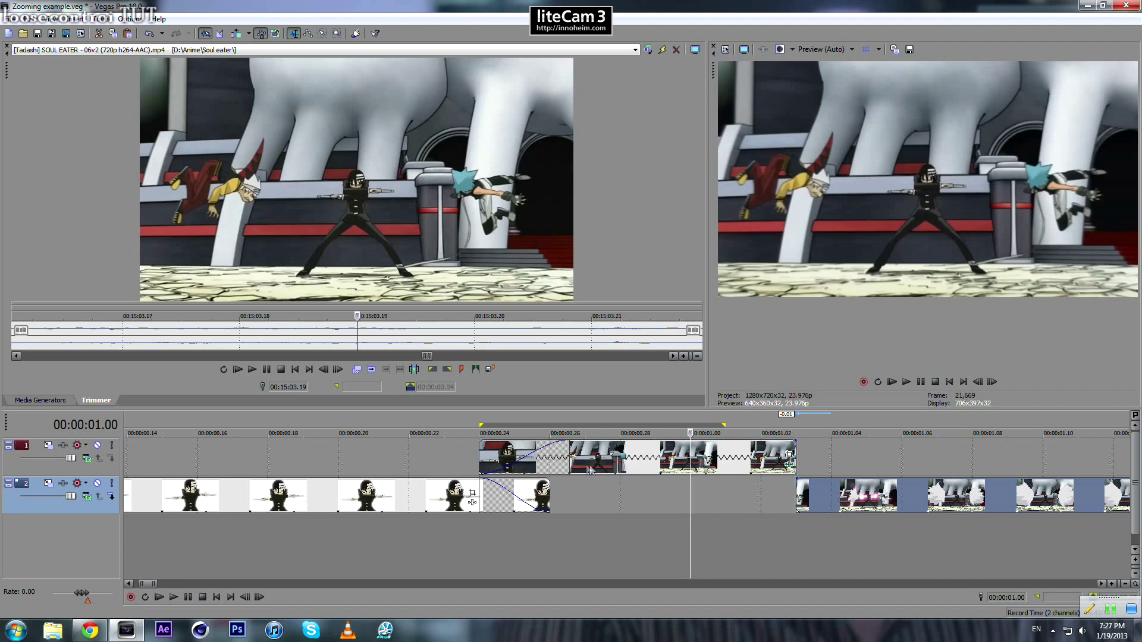
pyautogui.moveTo(567, 457); pyautogui.dragTo(546, 457)
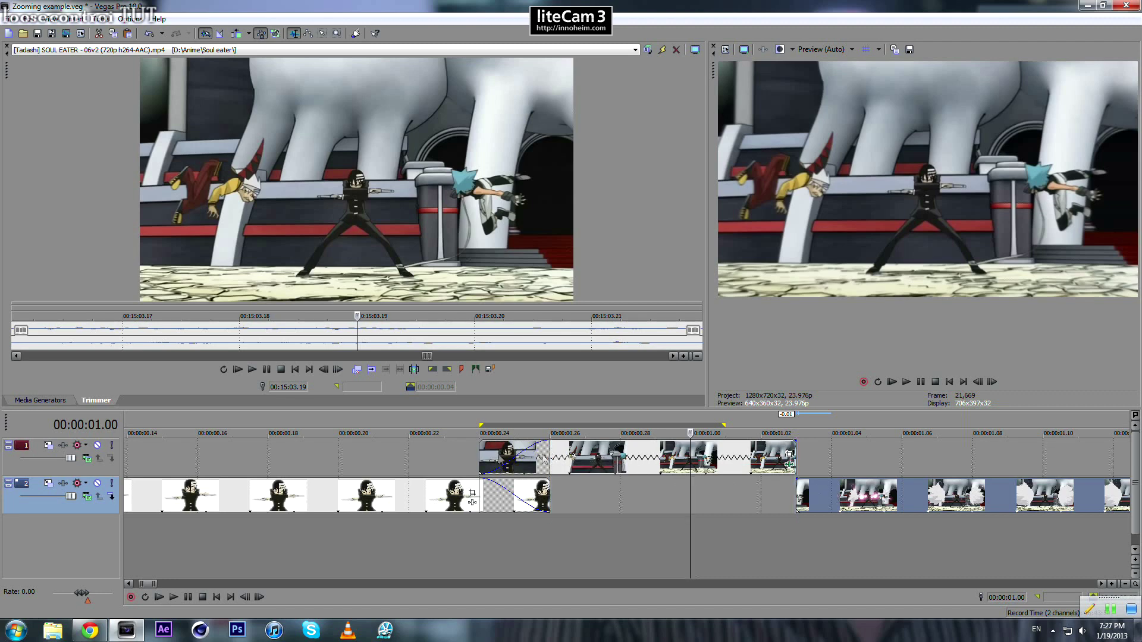
# Play the stretched transition from just before the rendered clip to check its smoothness.
pyautogui.click(449, 459)
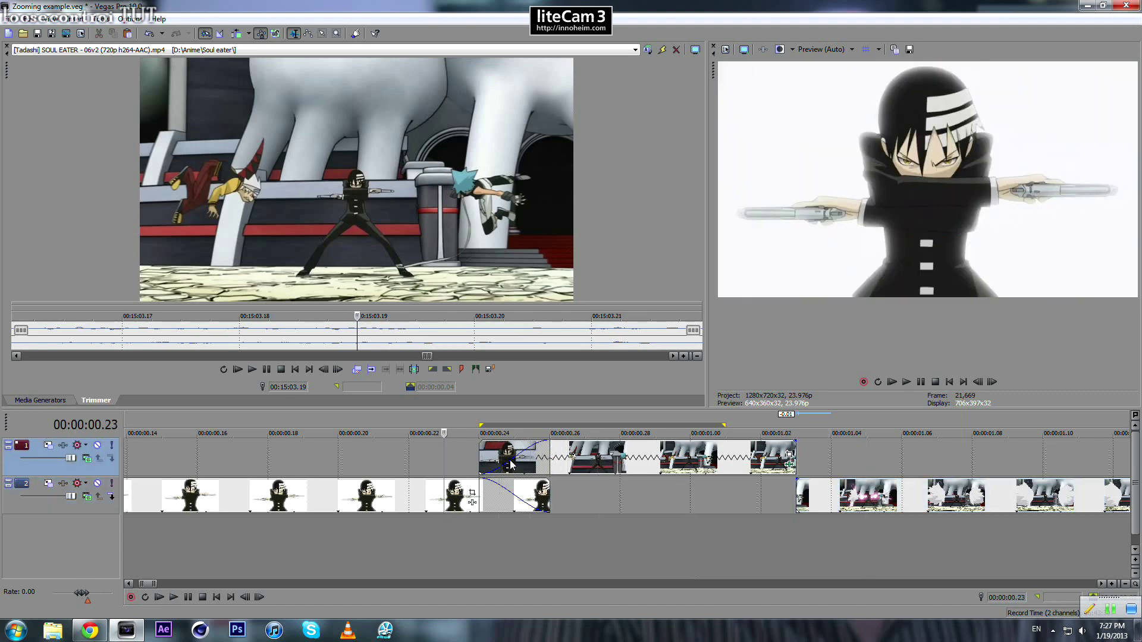
pyautogui.click(510, 459)
pyautogui.press('space')
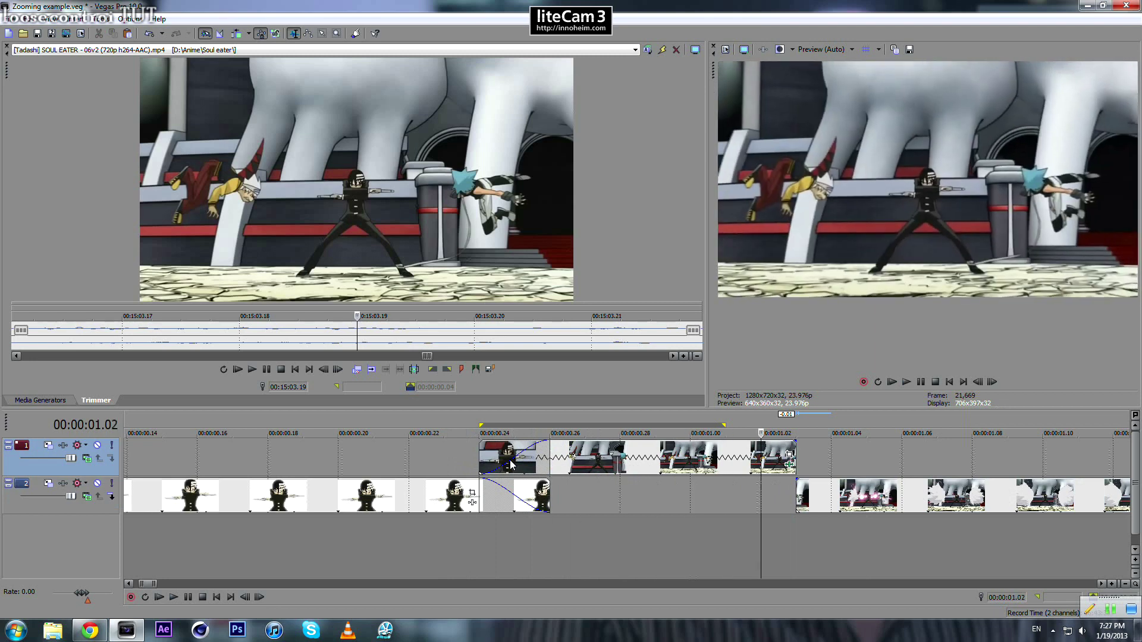
pyautogui.scroll(-2, 369, 472)
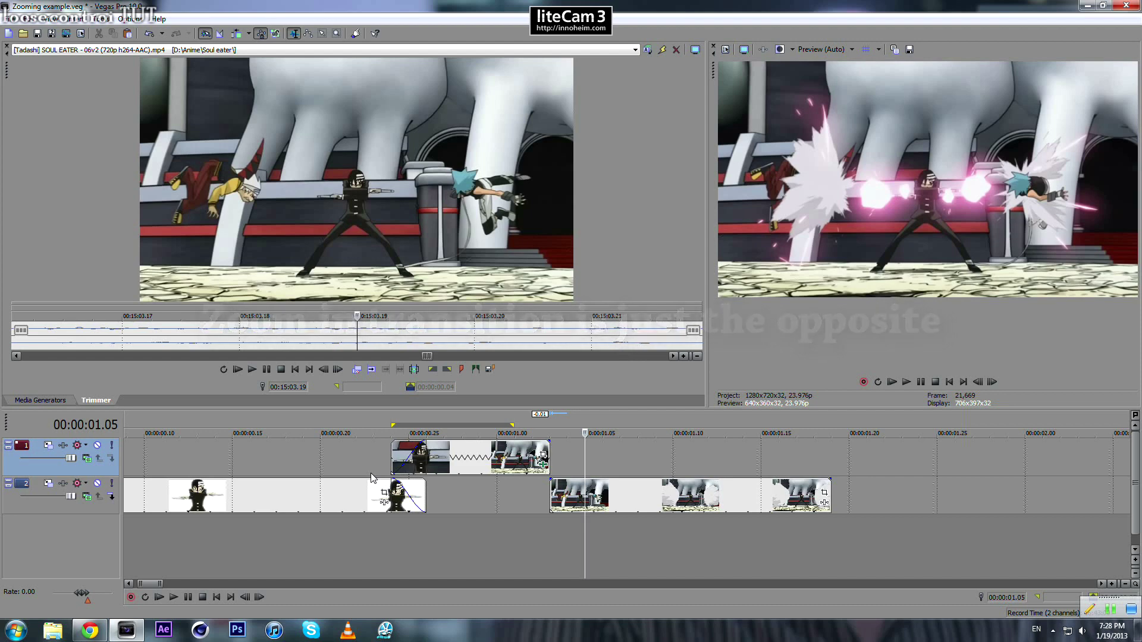
# Open the rendered clip's crop settings, scrub through its frames to the end, and close the settings.
pyautogui.click(479, 457)
pyautogui.click(543, 456)
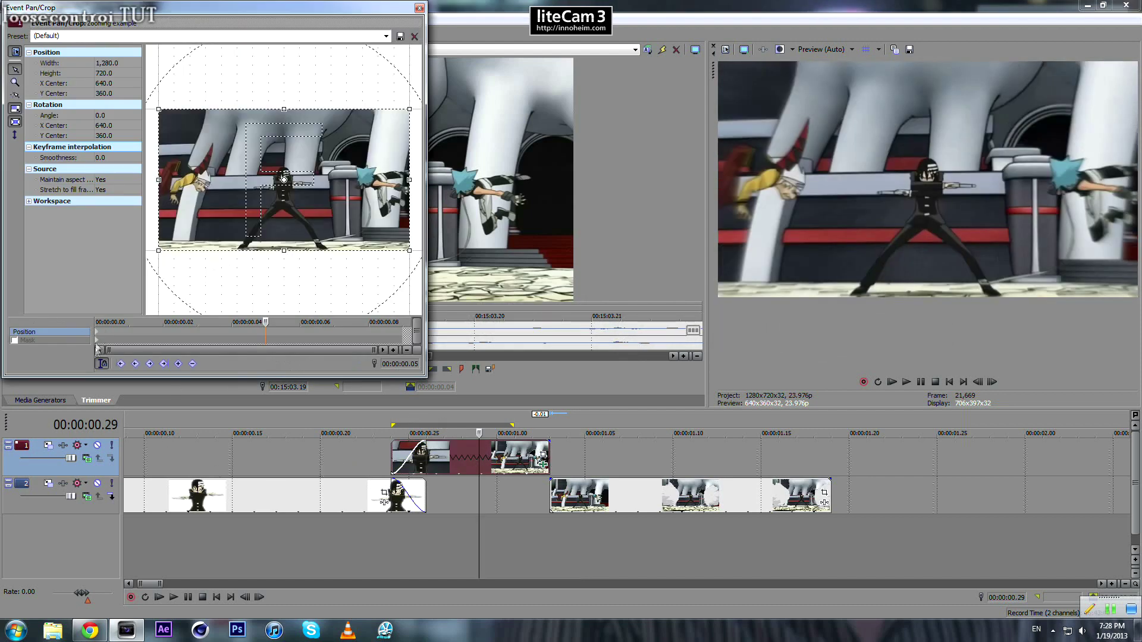
pyautogui.moveTo(72, 326); pyautogui.dragTo(511, 324)
pyautogui.click(420, 7)
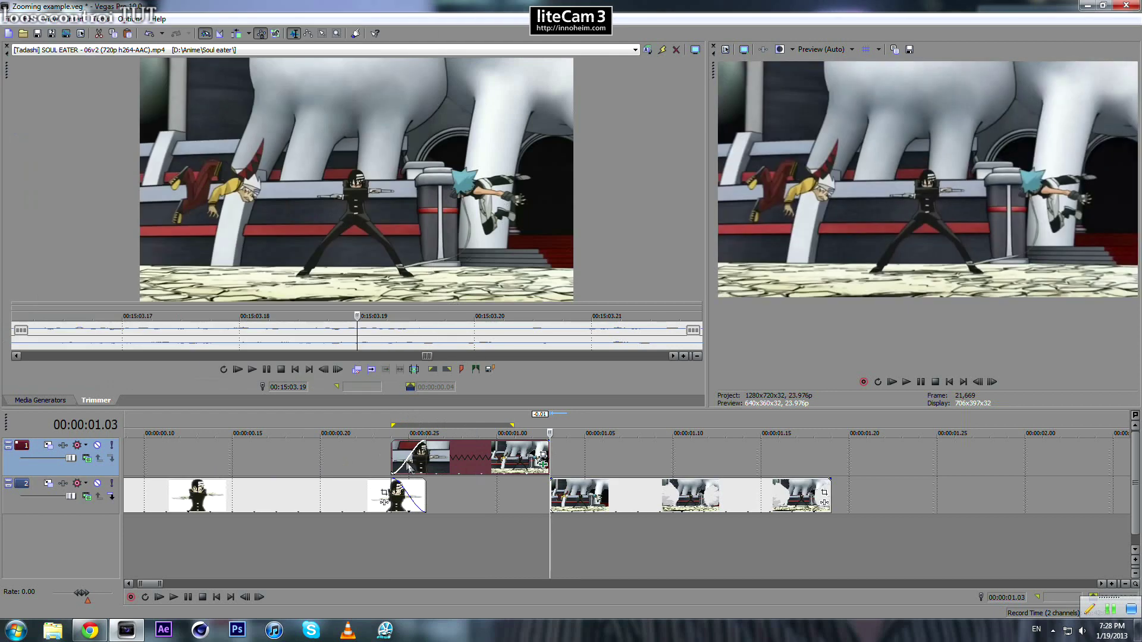
# Play the transition from 00:00:00.24 and examine the frame at 00:00:00.29.
pyautogui.click(390, 453)
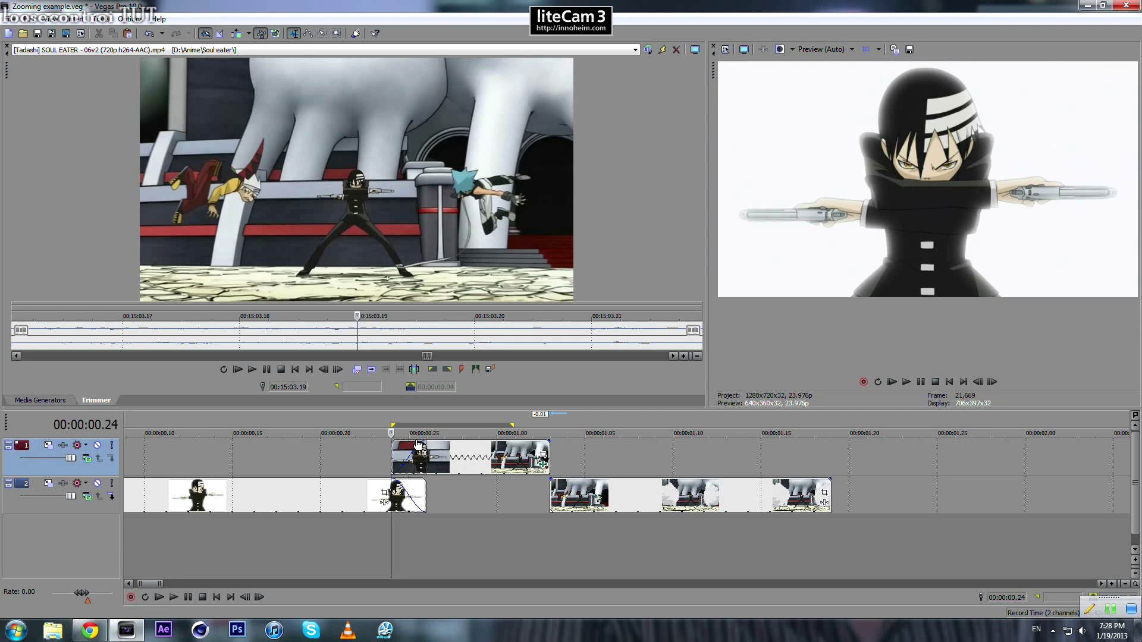
pyautogui.press('space')
pyautogui.click(481, 480)
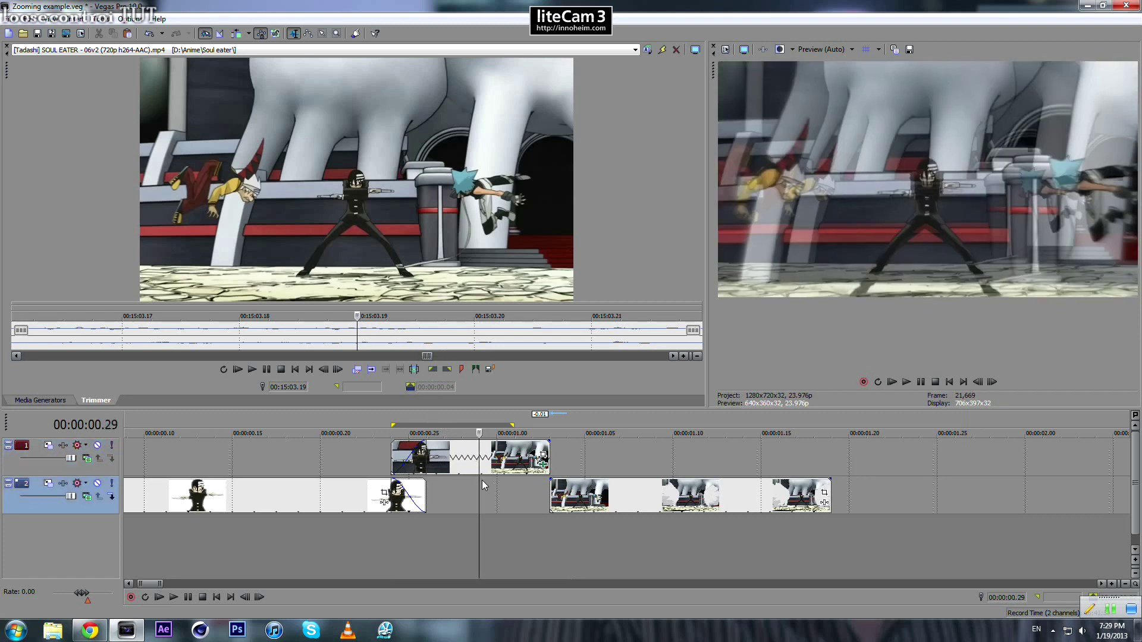